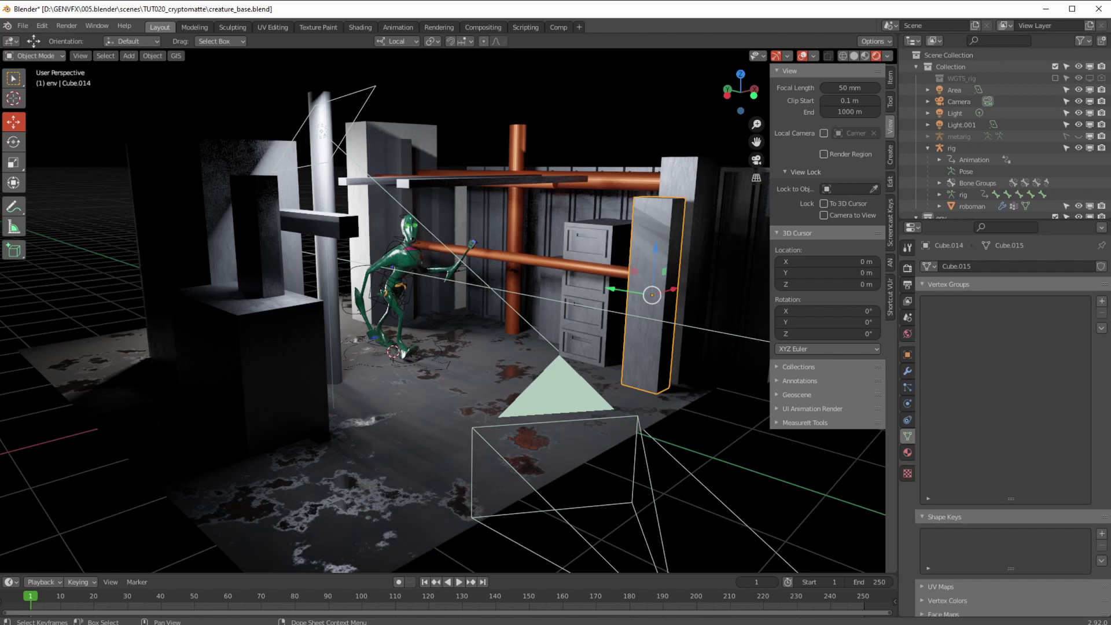
Look through the scene camera and view the creature closely within the camera frame.
key(KP_0)
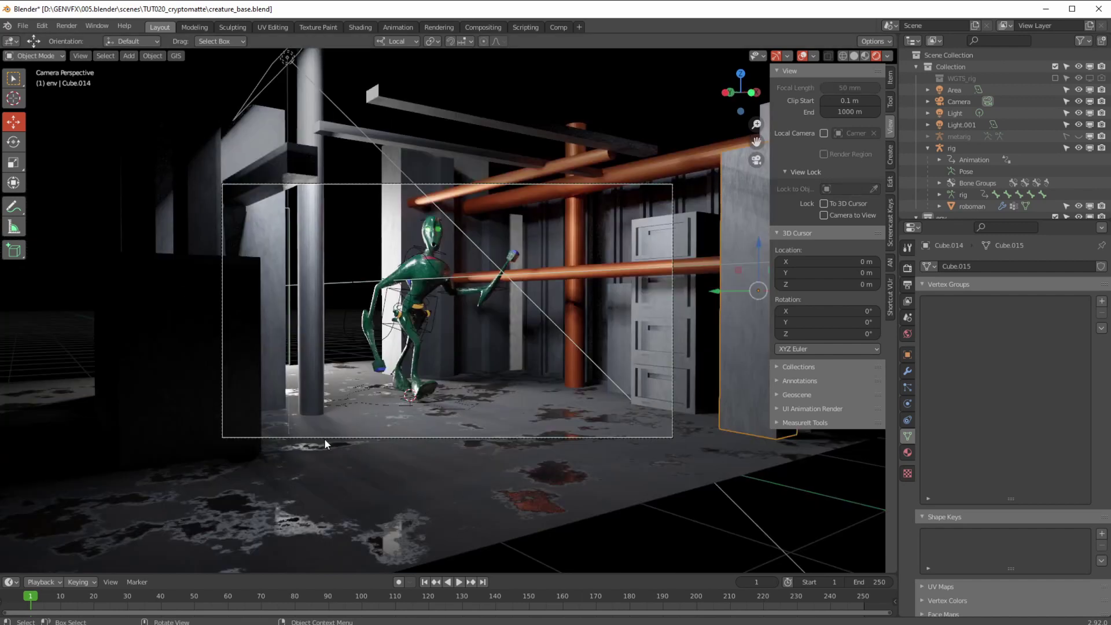
scroll(424, 452, up, 3)
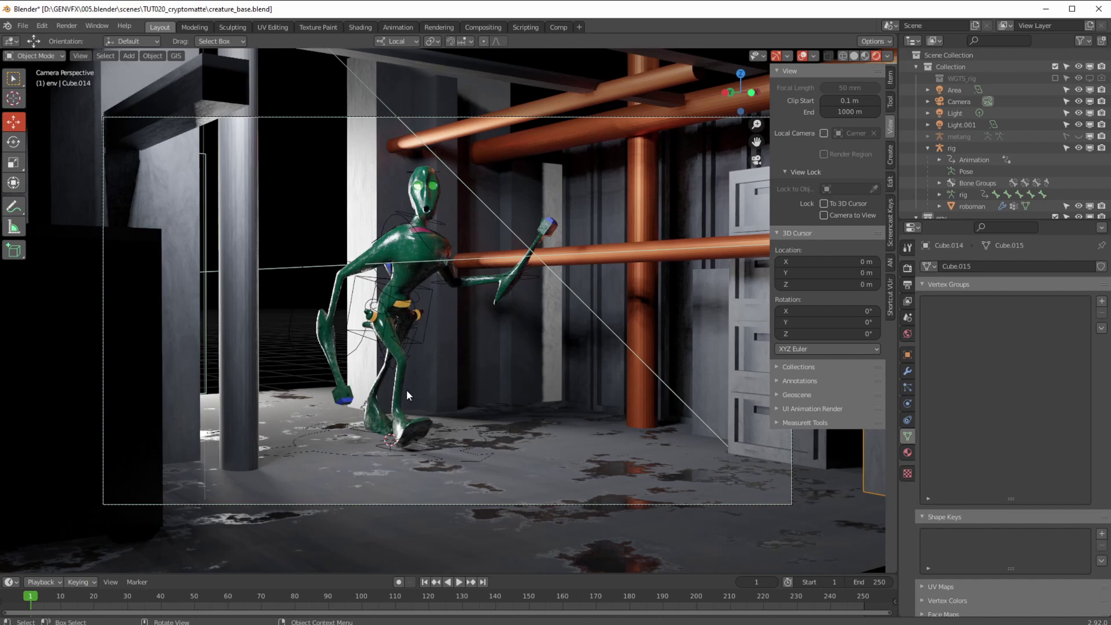
scroll(408, 391, up, 2)
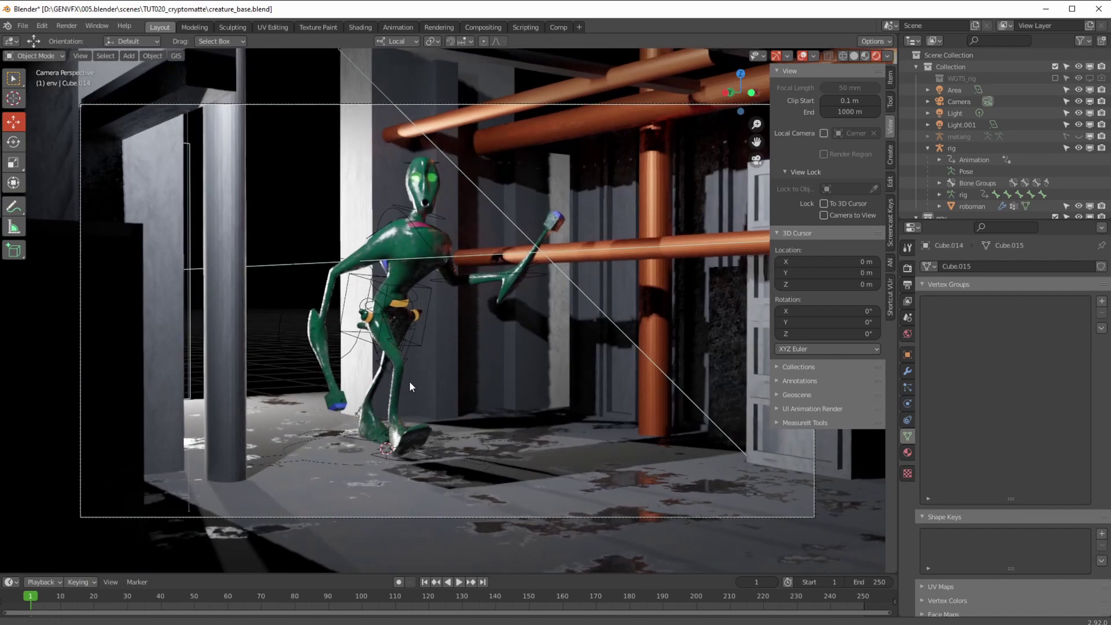
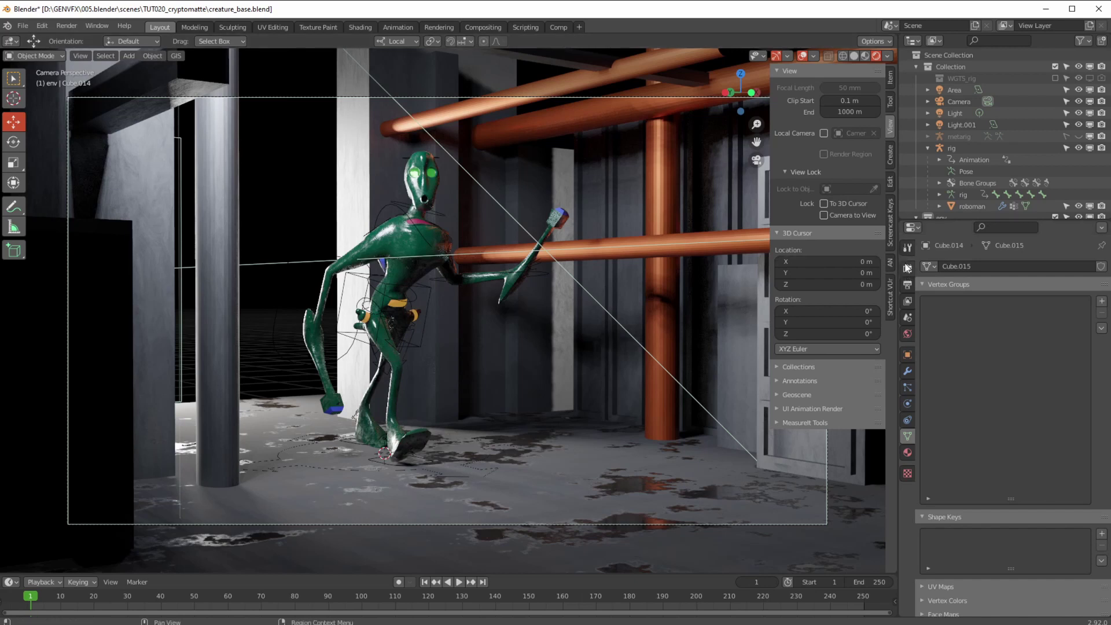
Examine the scene's render engine and output settings and the view layer's passes, including the Cryptomatte options.
click(908, 270)
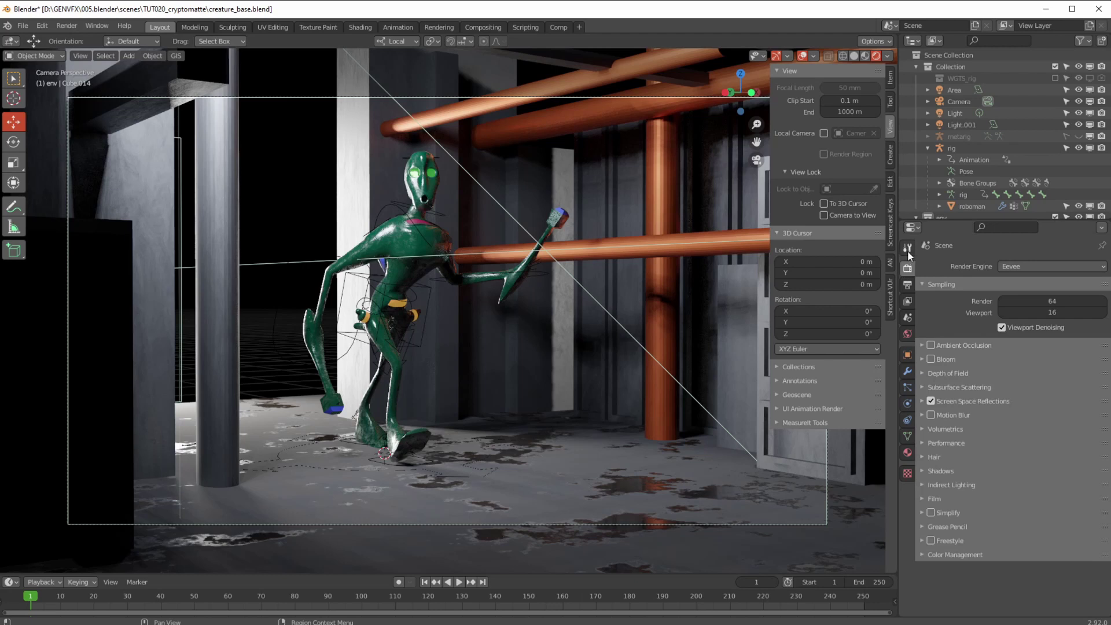
click(908, 247)
click(908, 290)
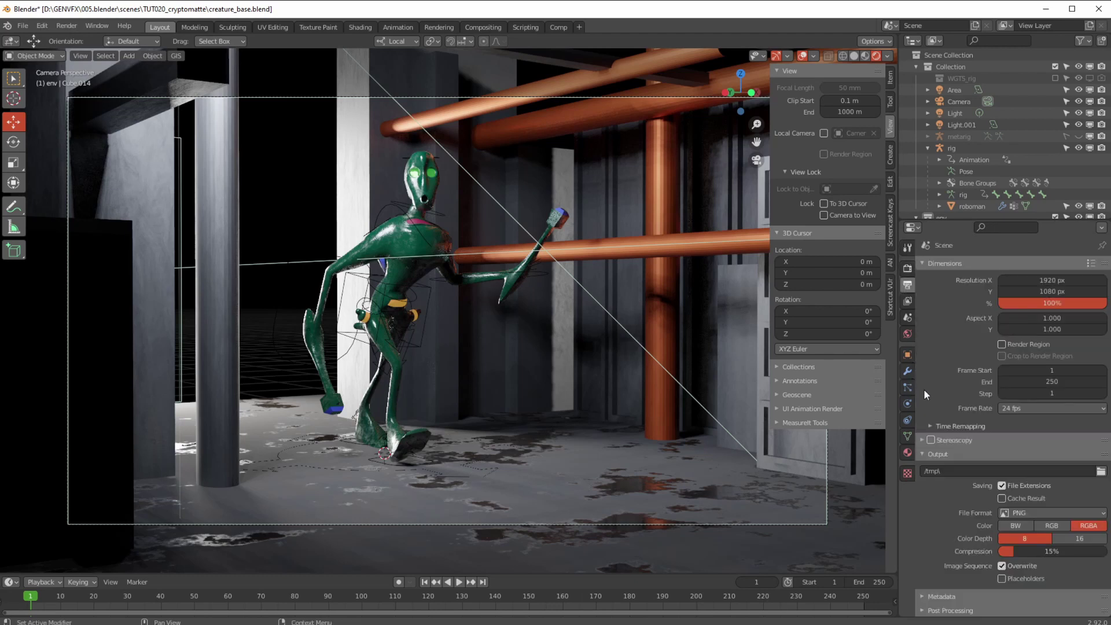
click(908, 301)
scroll(960, 414, down, 4)
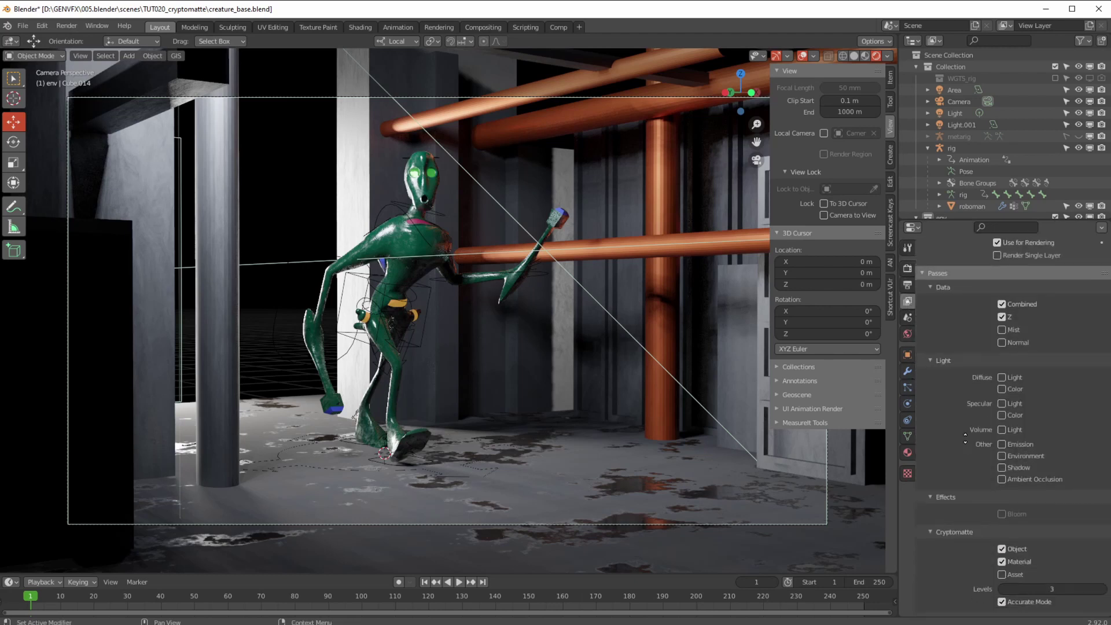
scroll(949, 347, up, 2)
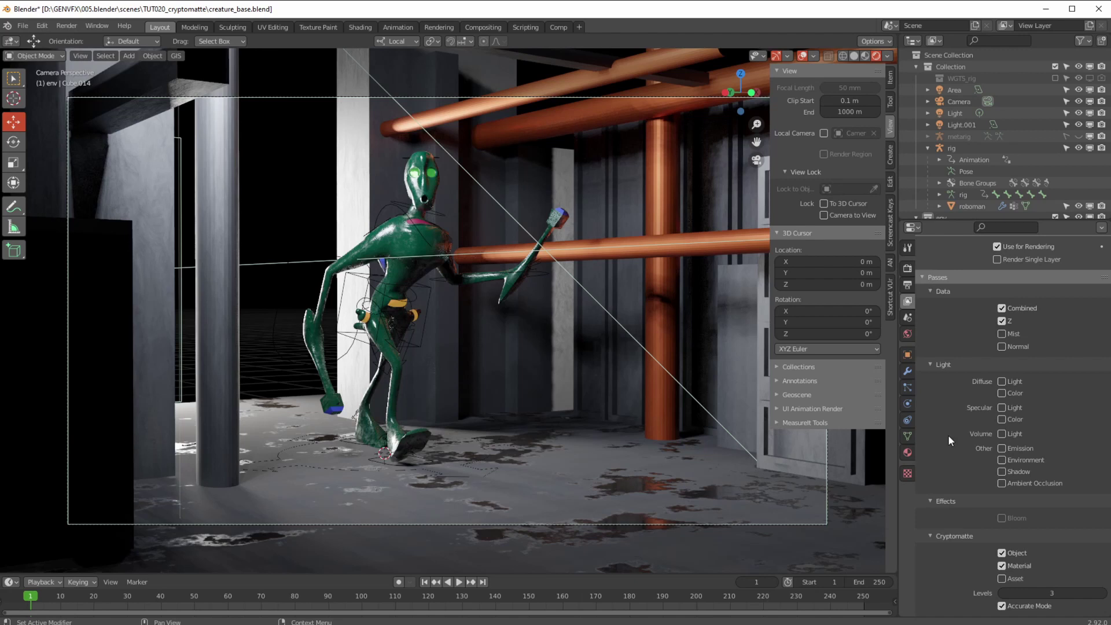
click(908, 268)
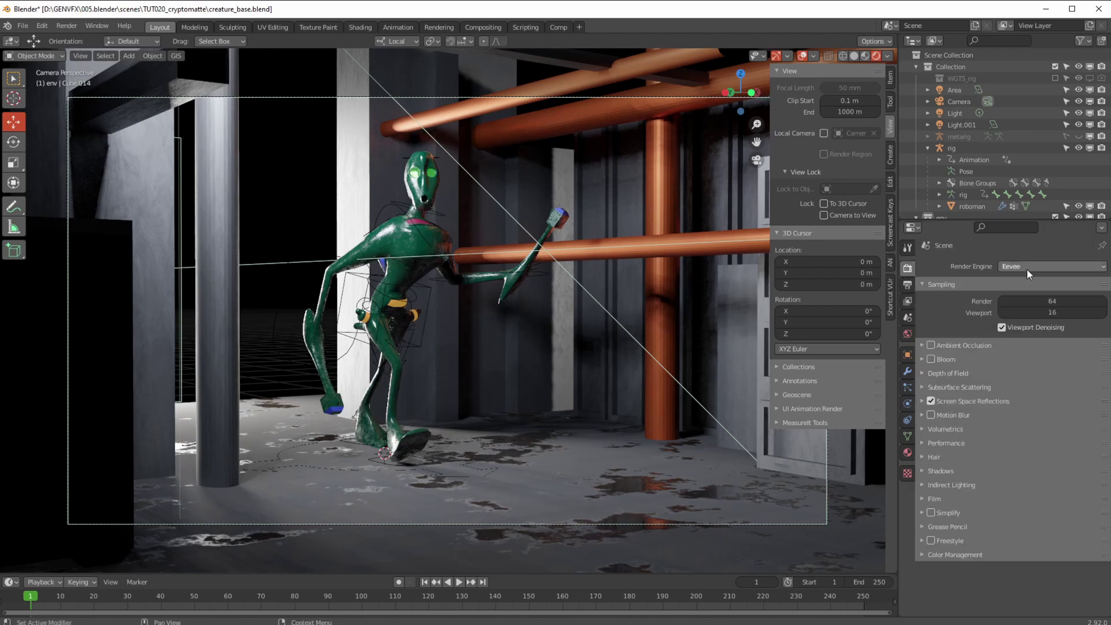
click(908, 302)
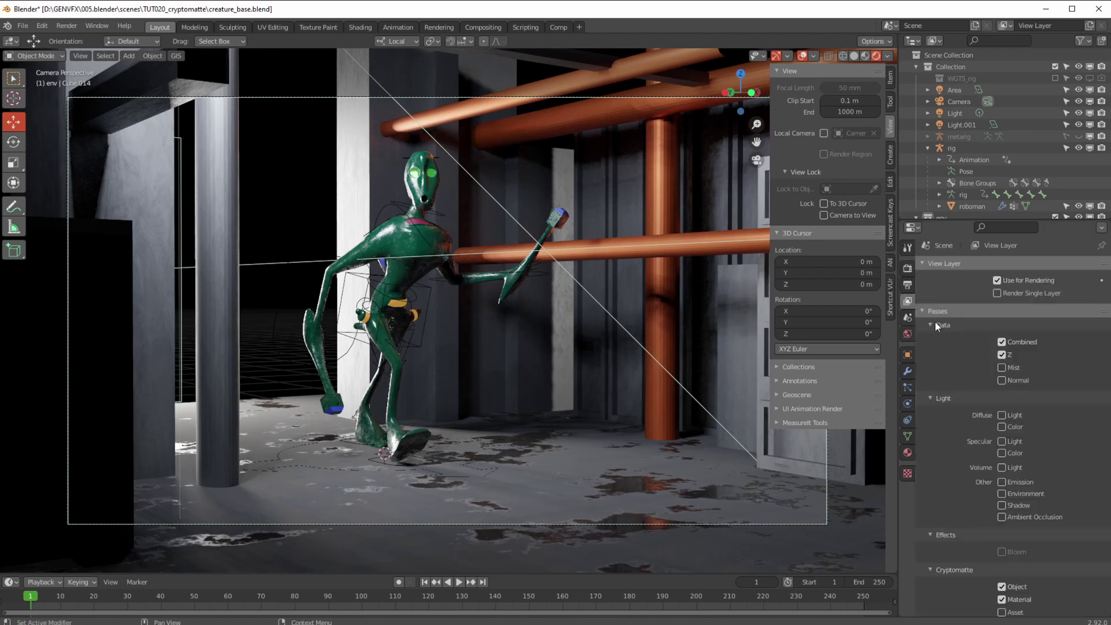
scroll(990, 499, down, 3)
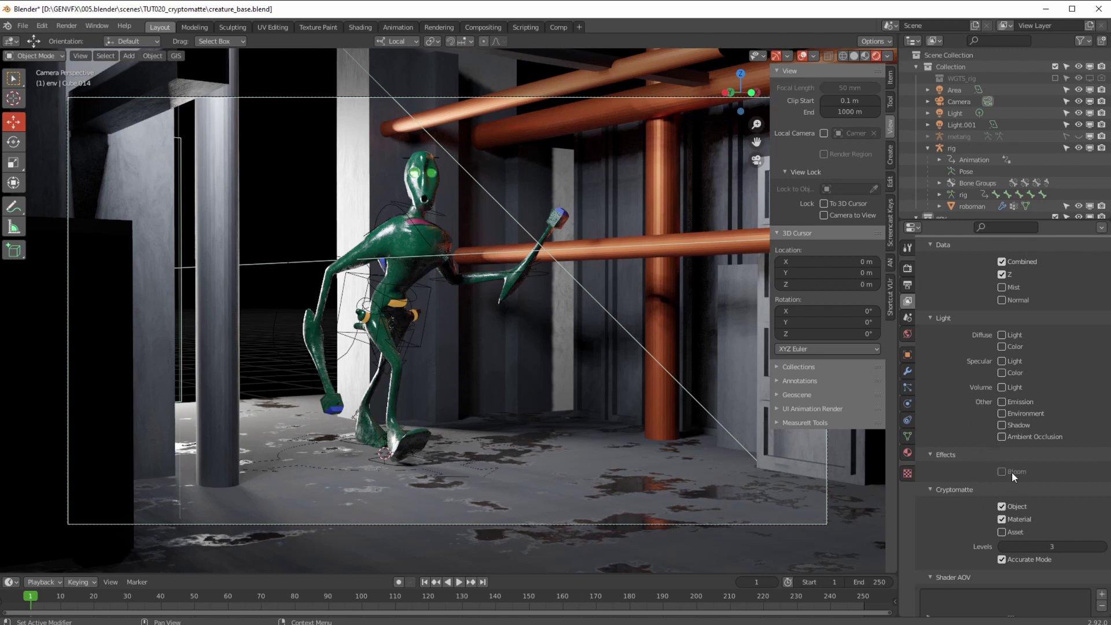
Disable the view layer's Cryptomatte Material and Object passes.
click(1003, 519)
click(1002, 507)
scroll(971, 352, up, 3)
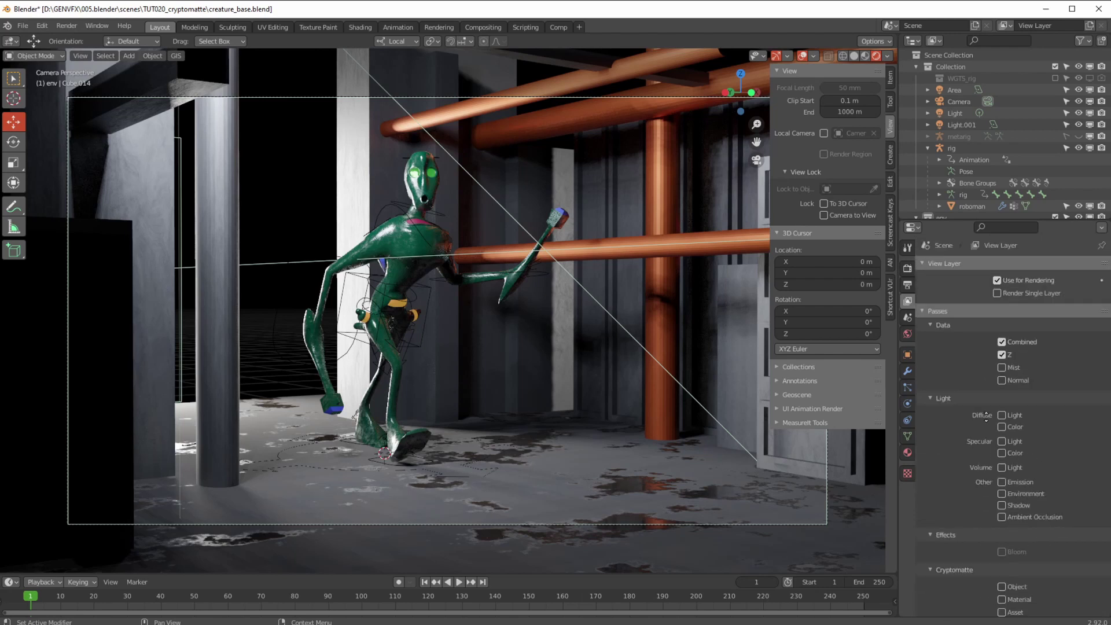
Enable the Object and Material passes under Cryptomatte for the view layer.
scroll(985, 442, down, 4)
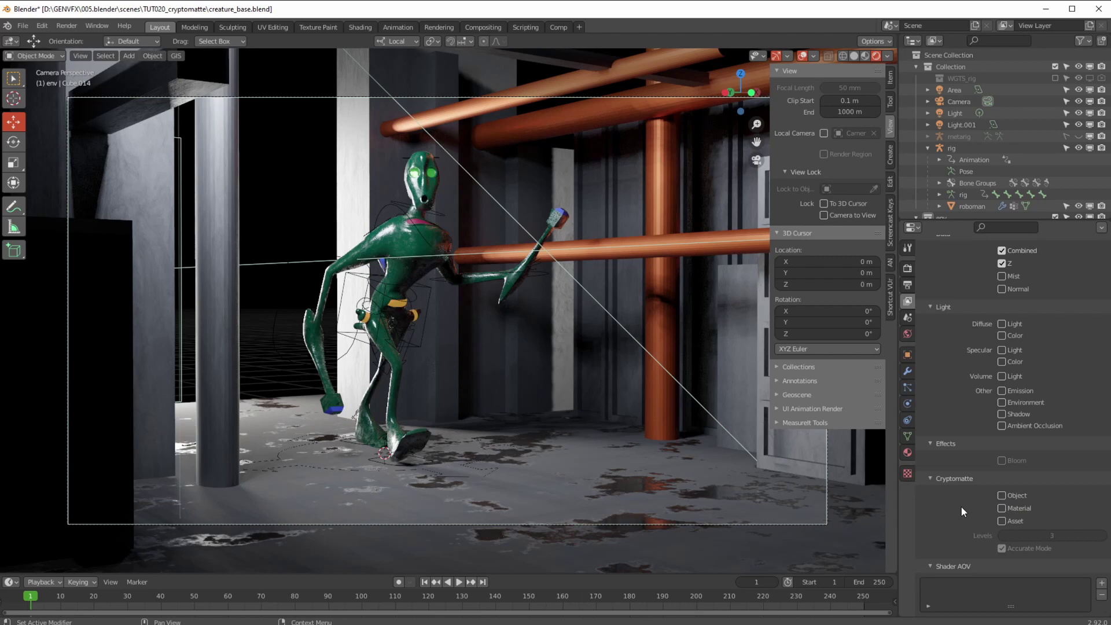
click(1002, 496)
click(1001, 508)
Switch to the Compositing workspace and render the current frame, fitting the whole rendered image in view.
click(481, 26)
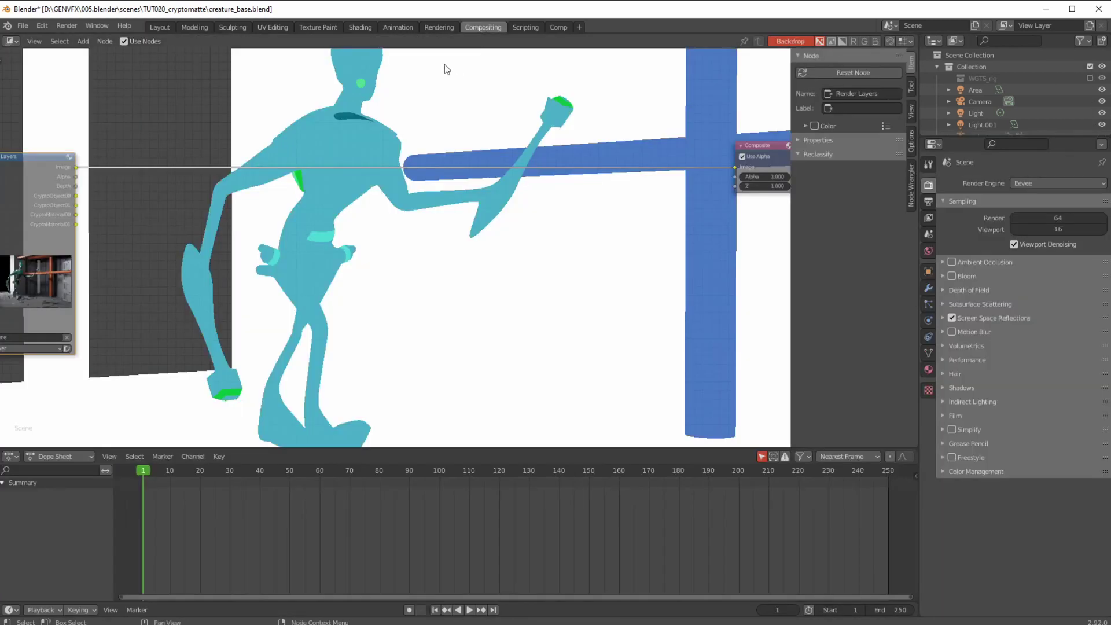
key(Home)
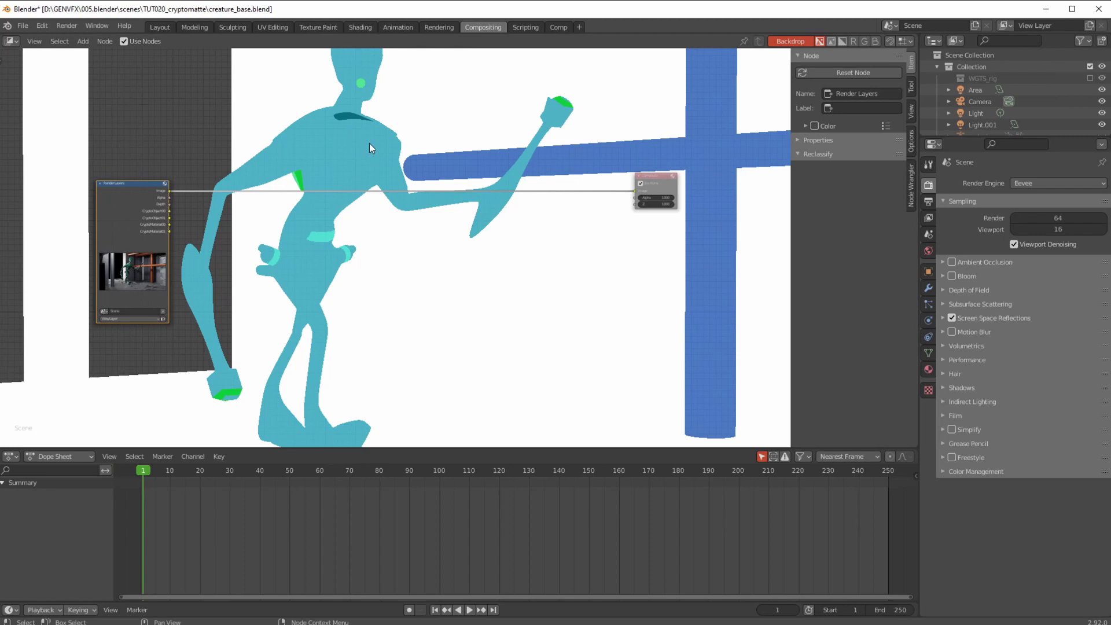
key(F12)
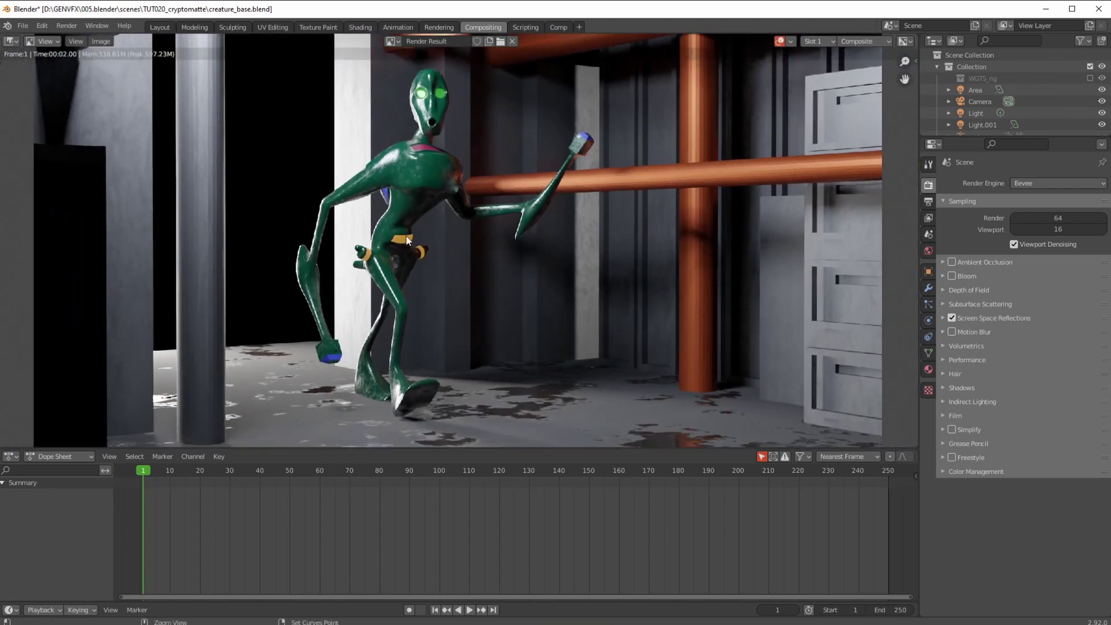
ctrl+middle_drag(407, 240, 401, 279)
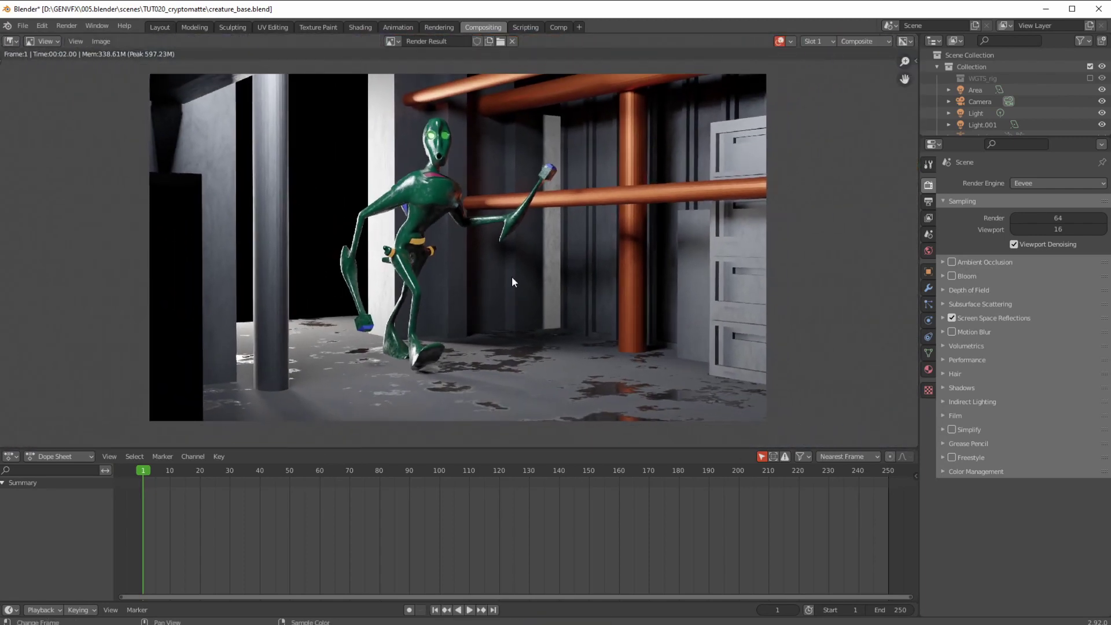
Switch to the Comp workspace and show the Render Result in its image editor.
click(557, 27)
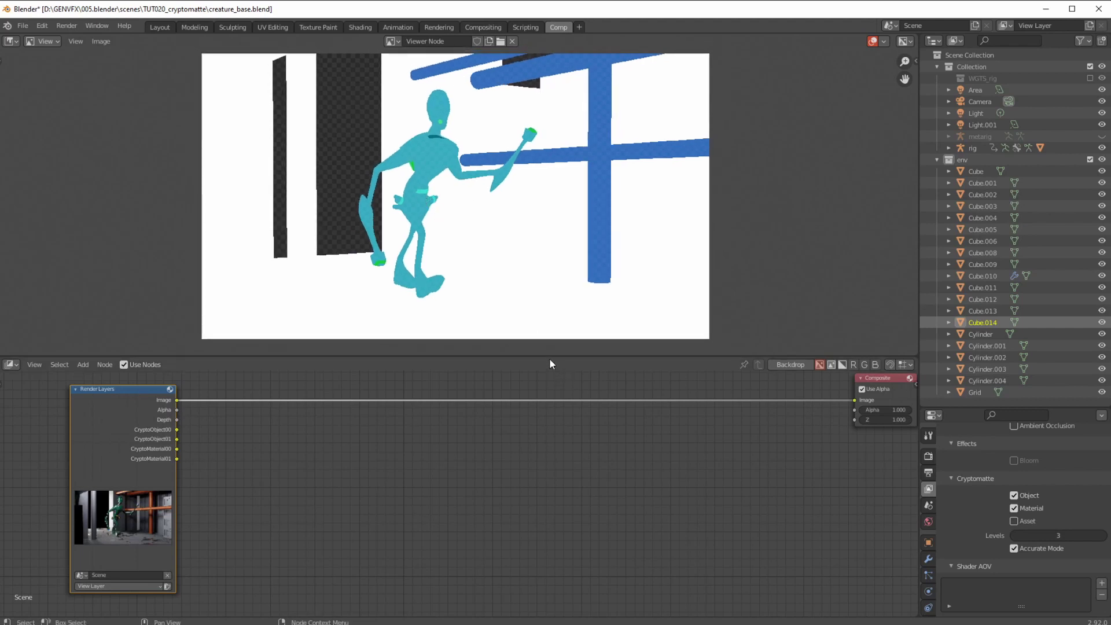
click(11, 41)
click(30, 87)
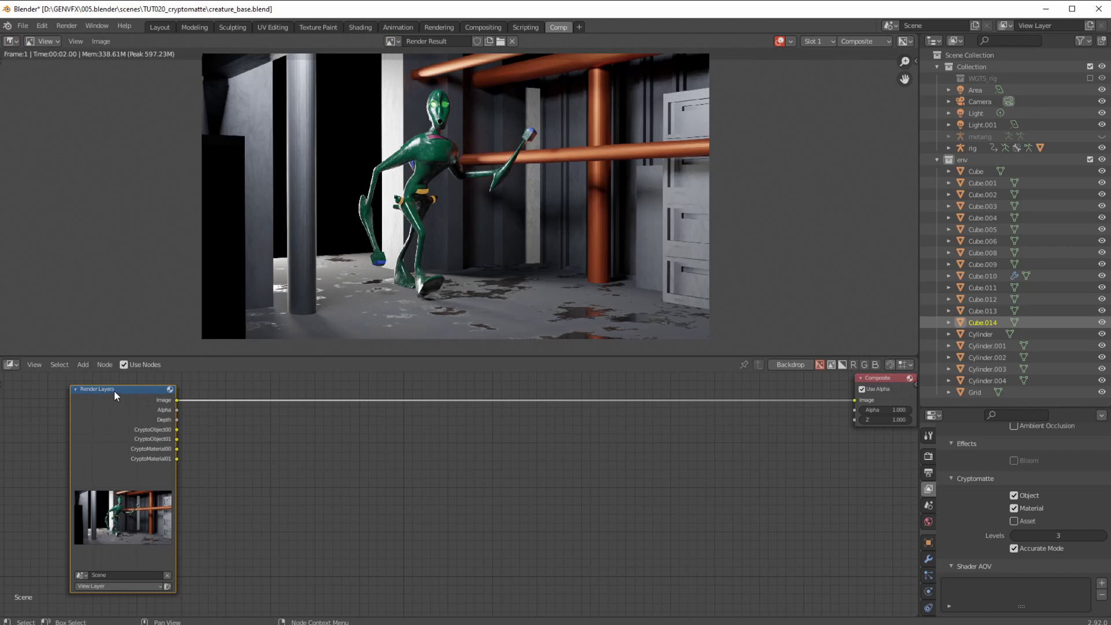
Rearrange the Render Layers and Composite nodes at opposite ends of the compositor's node area.
drag(113, 391, 104, 392)
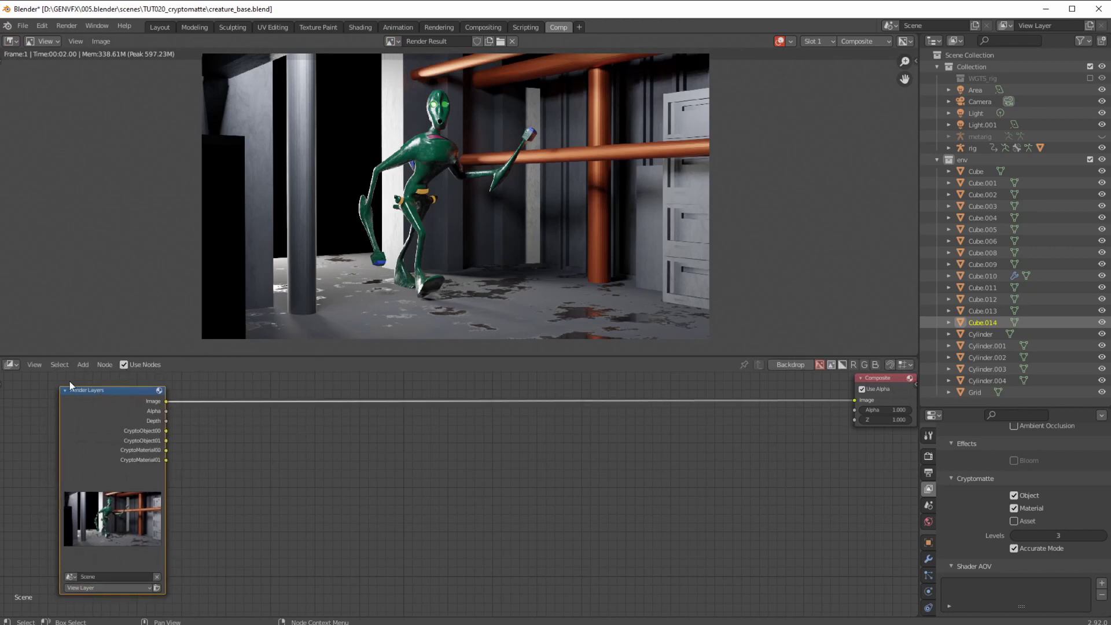
click(11, 365)
scroll(514, 538, down, 2)
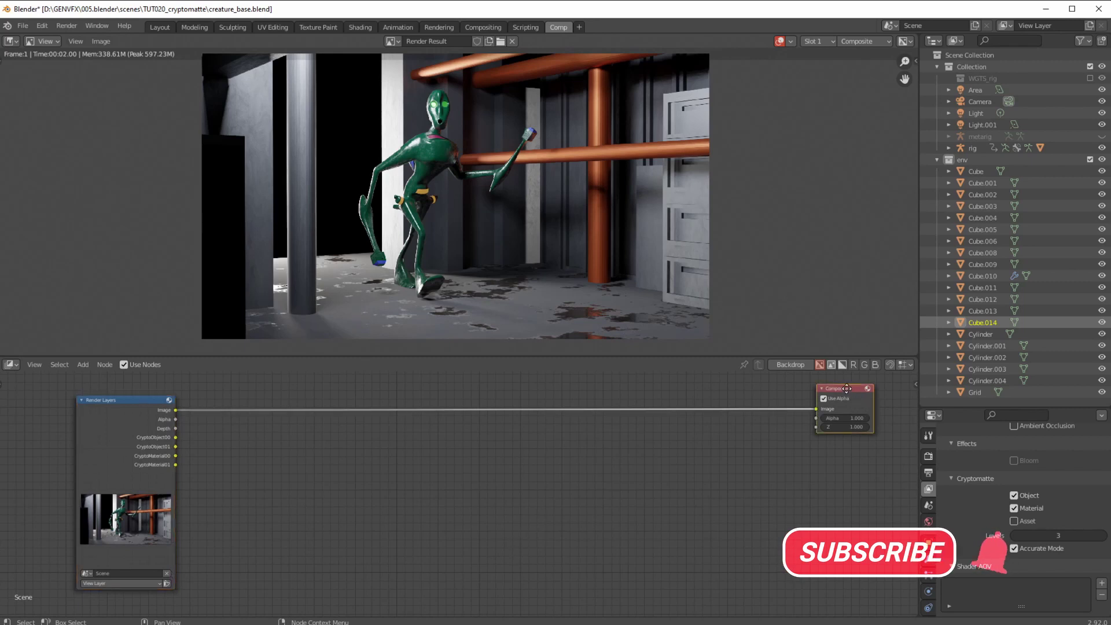
key(g)
click(526, 472)
drag(165, 415, 142, 413)
drag(824, 407, 826, 402)
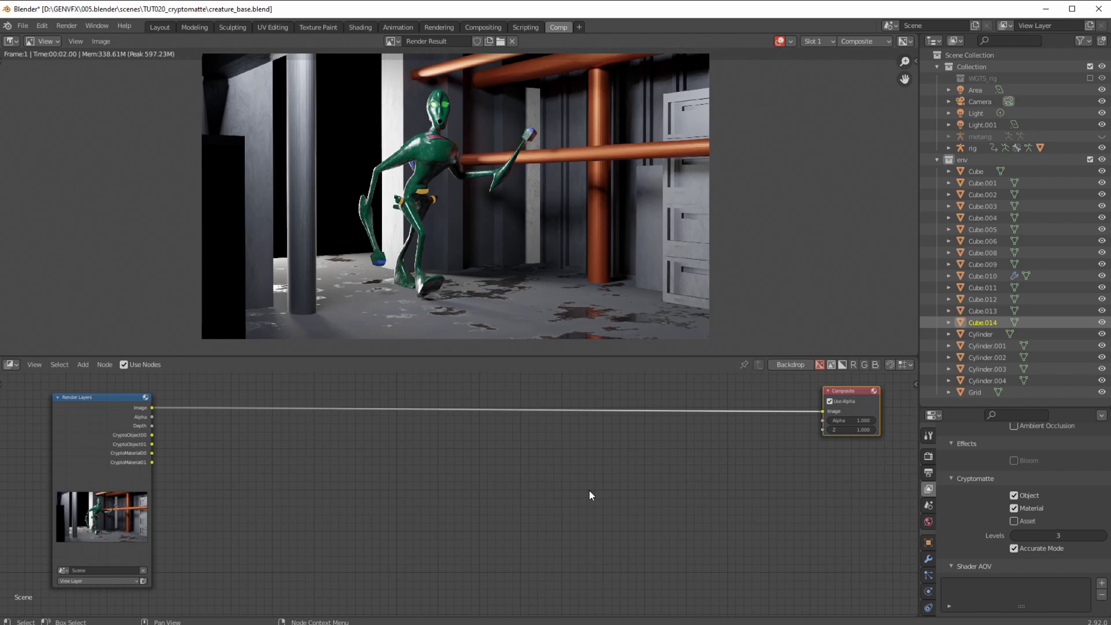
click(94, 416)
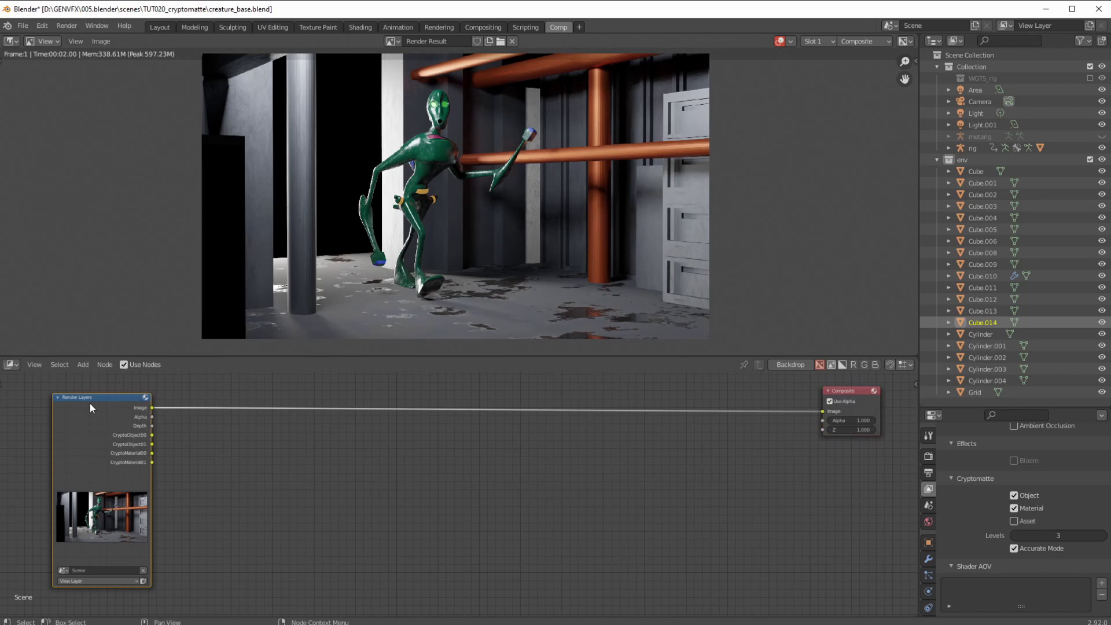
drag(107, 397, 123, 391)
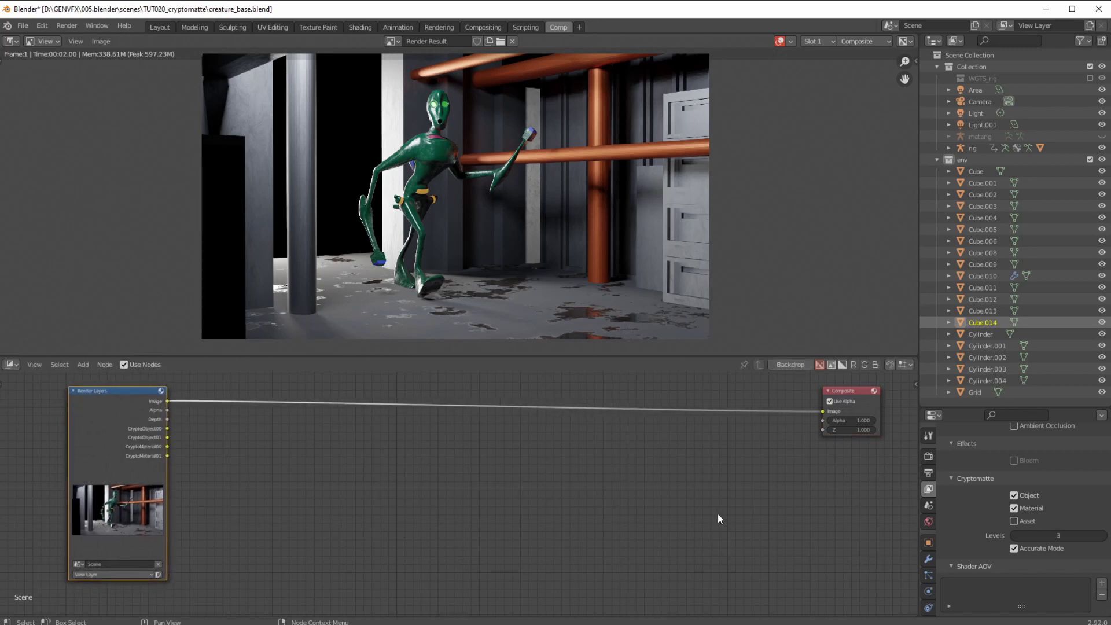
click(844, 396)
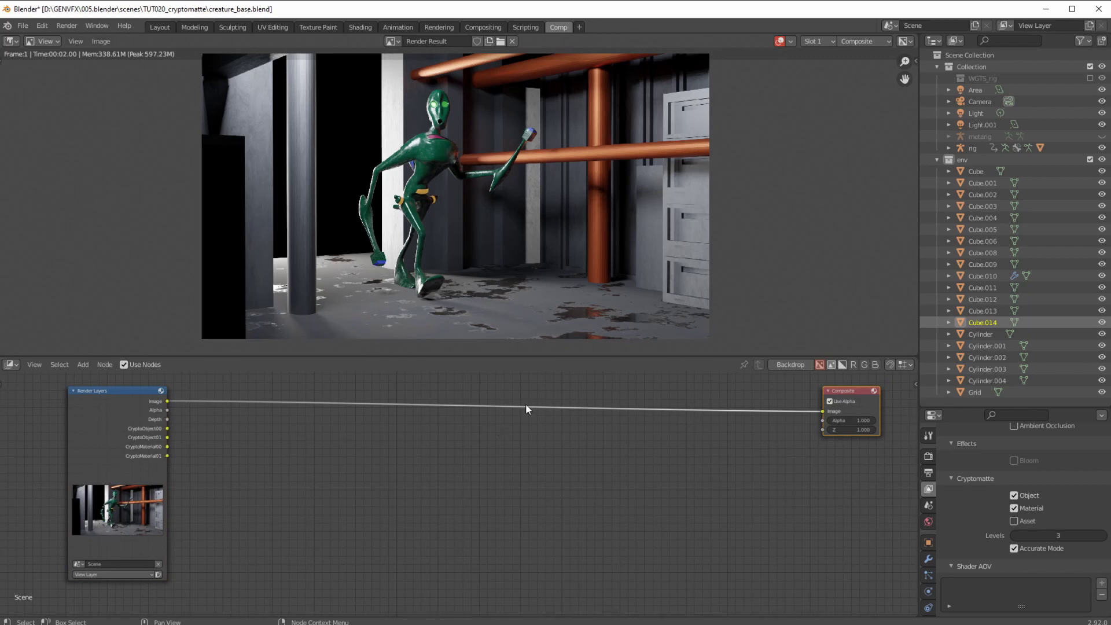
Bring the Composite node closer to the Render Layers node, leaving a gap between them.
scroll(174, 462, up, 1)
middle_drag(173, 462, 287, 554)
scroll(313, 447, up, 5)
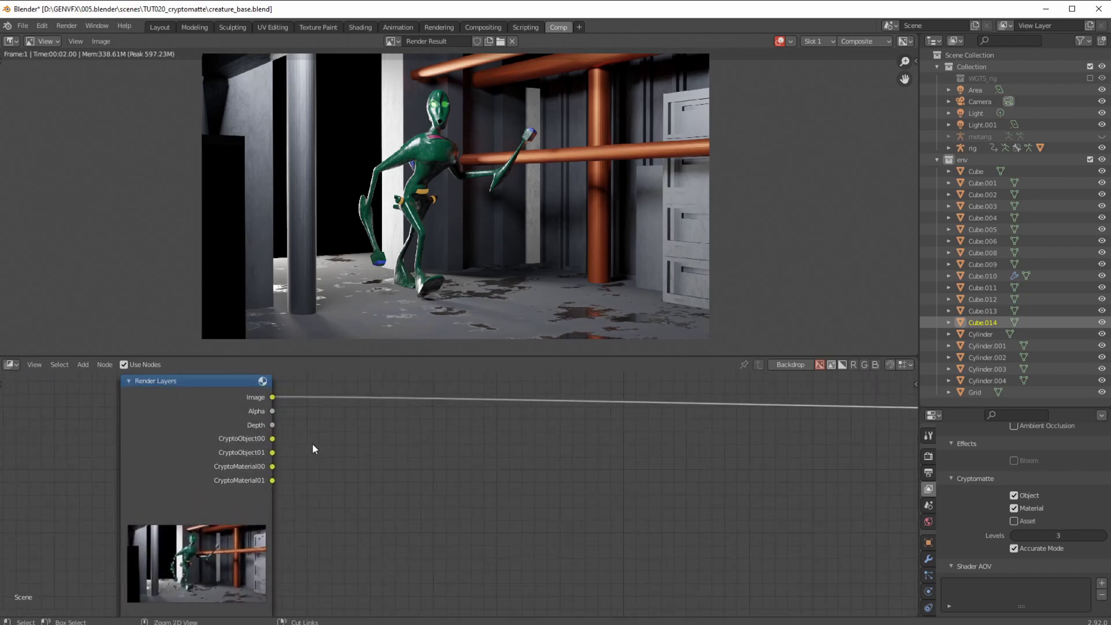
scroll(340, 469, down, 5)
scroll(340, 470, down, 2)
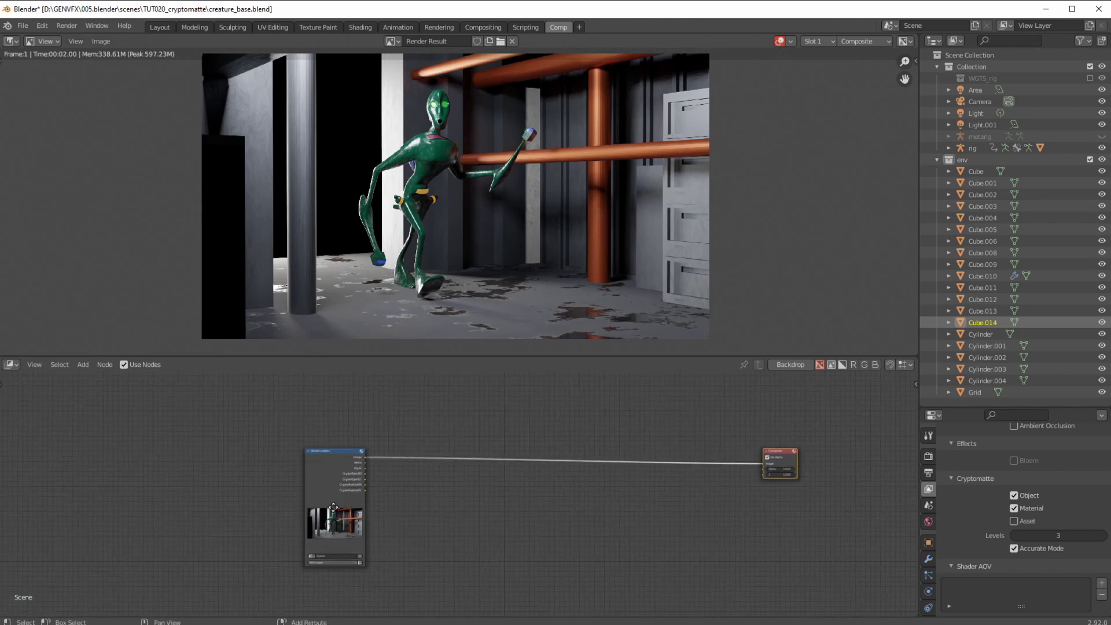
middle_drag(502, 459, 421, 459)
drag(695, 455, 332, 443)
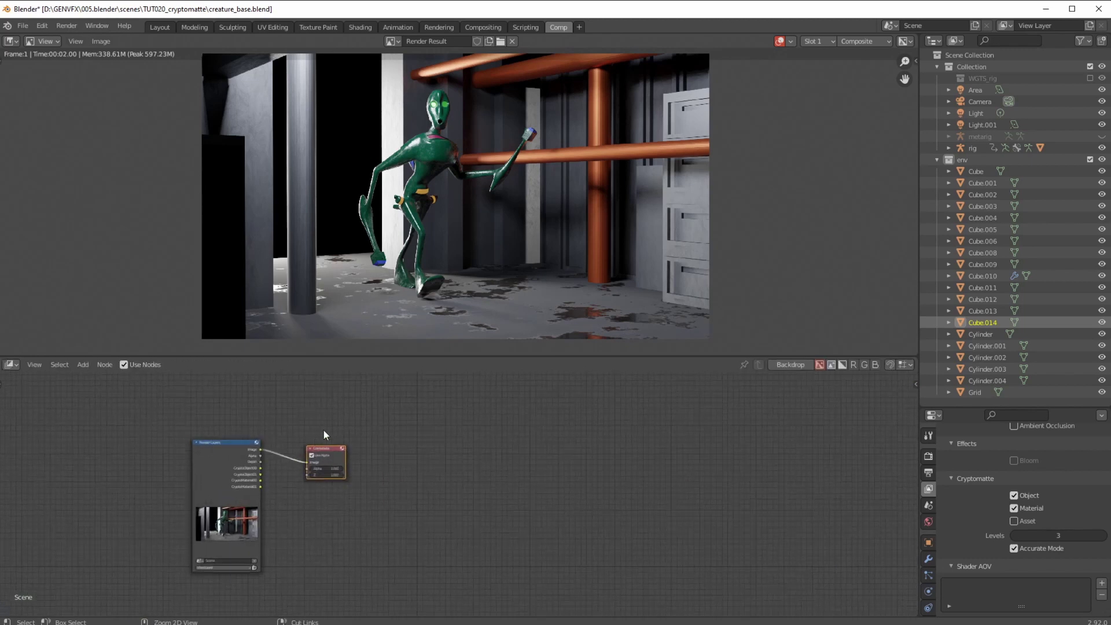
middle_drag(324, 430, 281, 434)
scroll(444, 492, up, 2)
key(Home)
scroll(588, 518, up, 2)
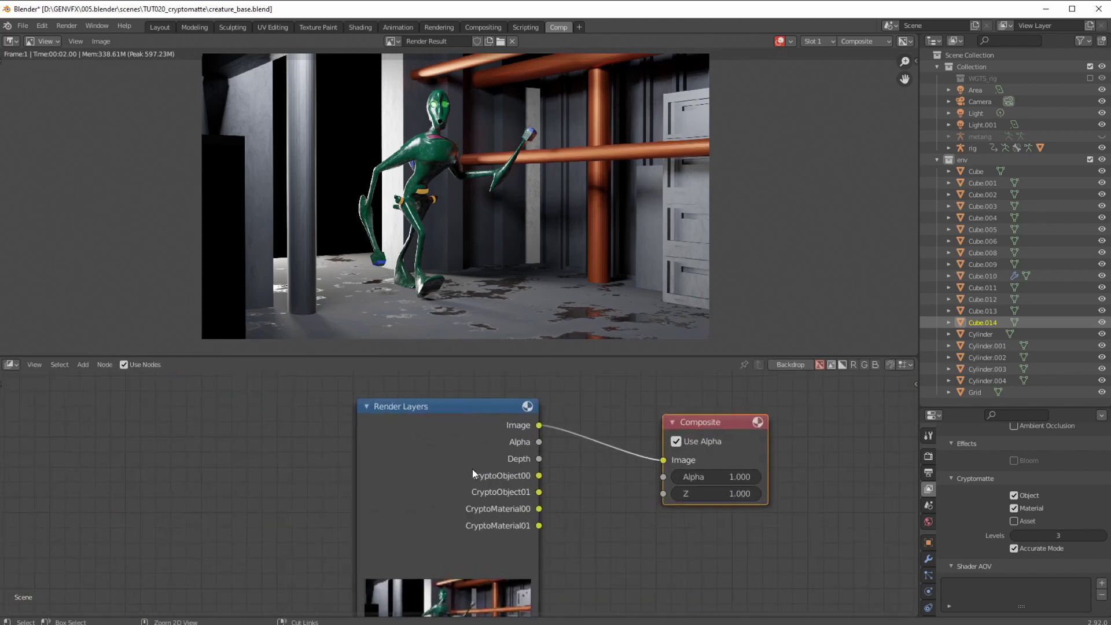
middle_drag(589, 518, 290, 584)
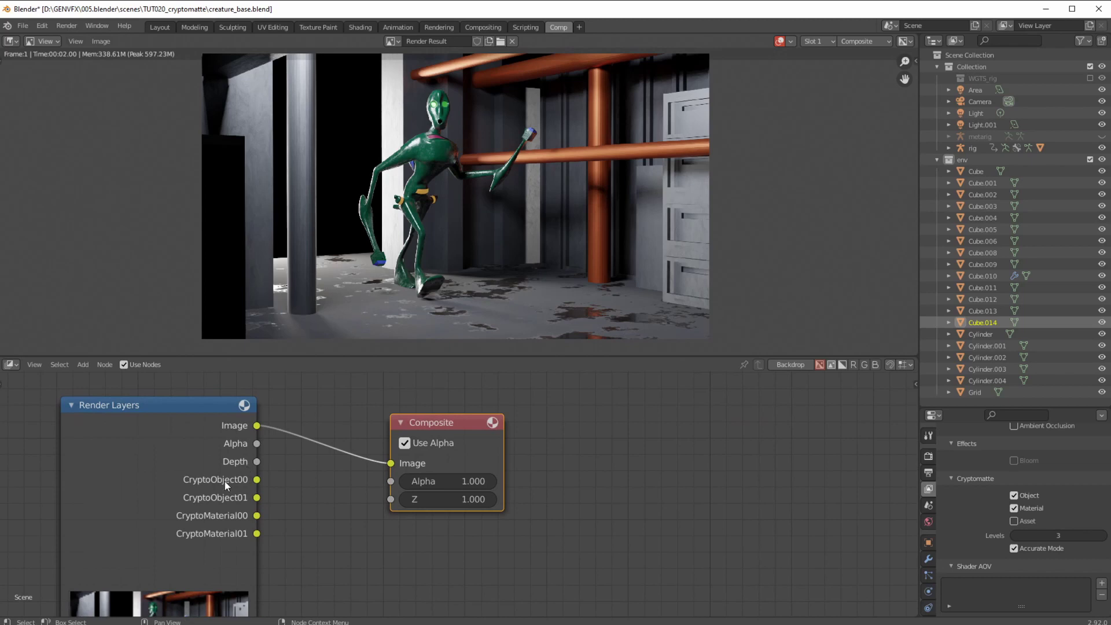
drag(420, 423, 578, 397)
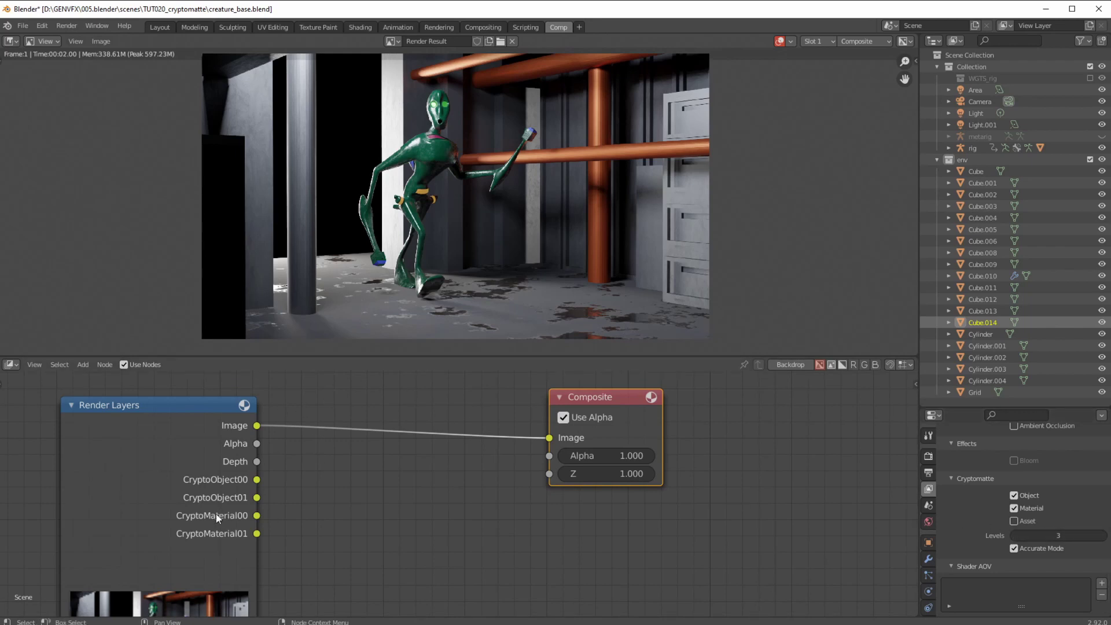
Try a Cryptomatte Levels value of 2, and set it to 4.
click(1014, 537)
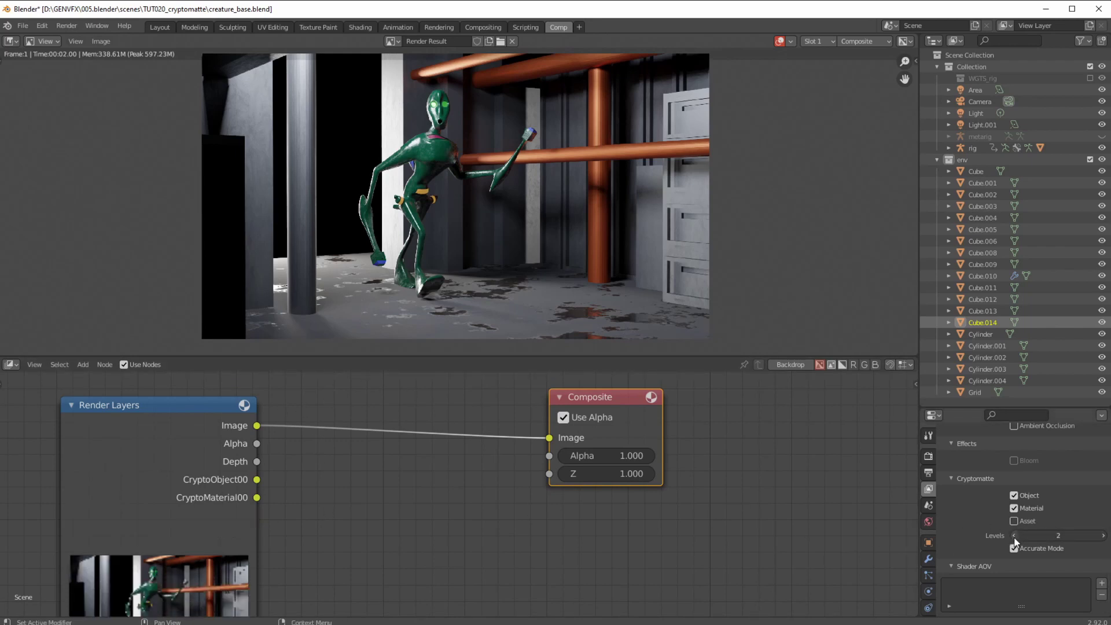
click(1104, 537)
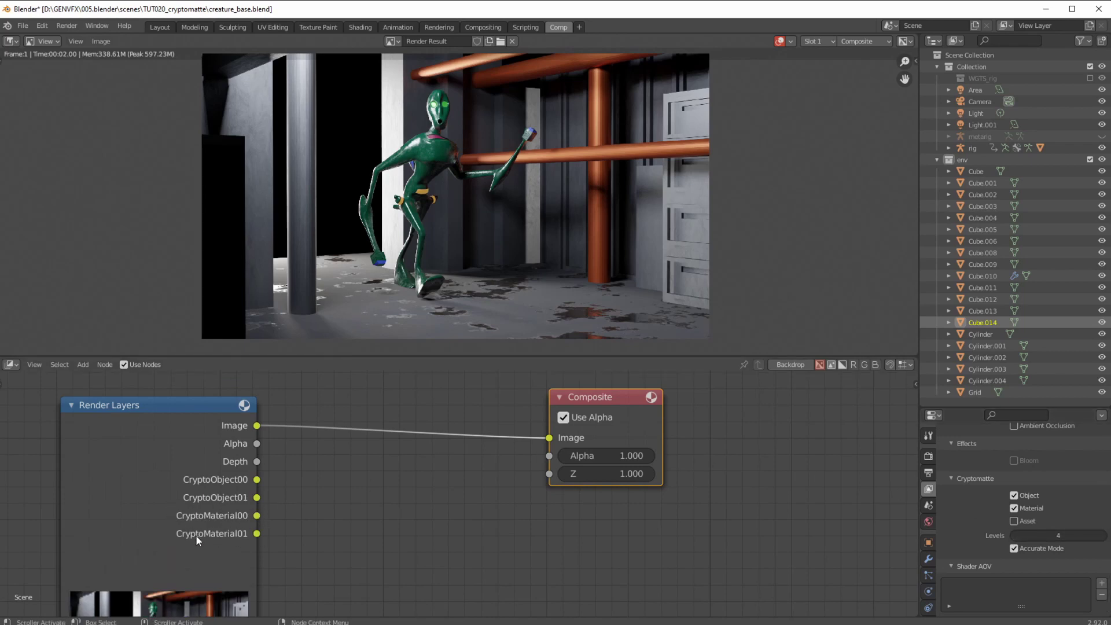
Move the Composite node farther from Render Layers and connect the CryptoObject00 output to its Image input.
drag(614, 396, 745, 386)
scroll(410, 479, down, 2)
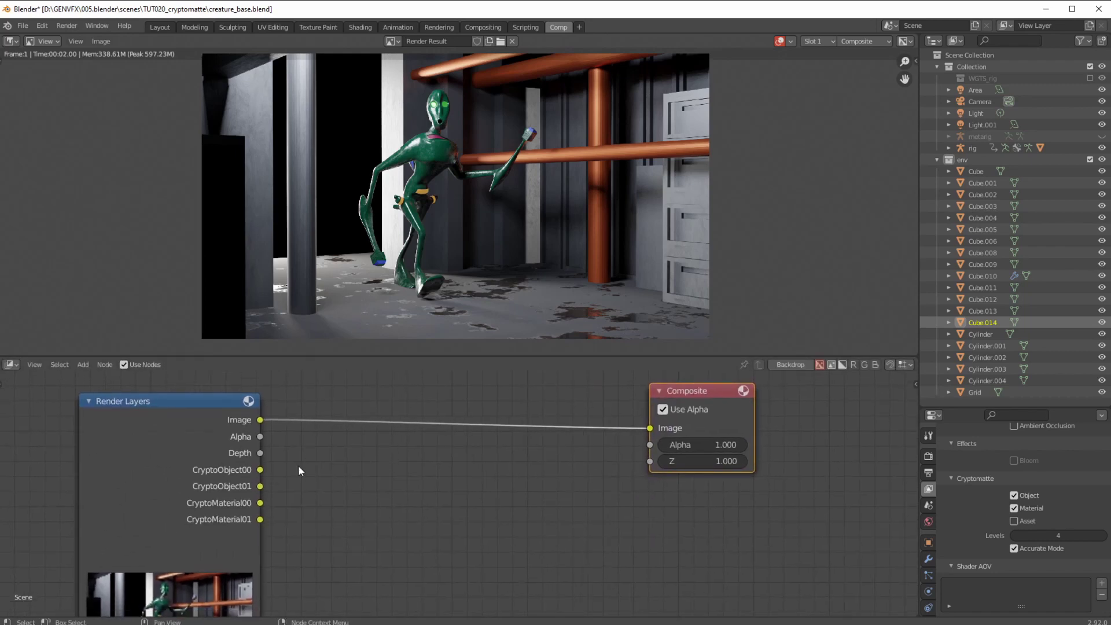
drag(260, 469, 650, 429)
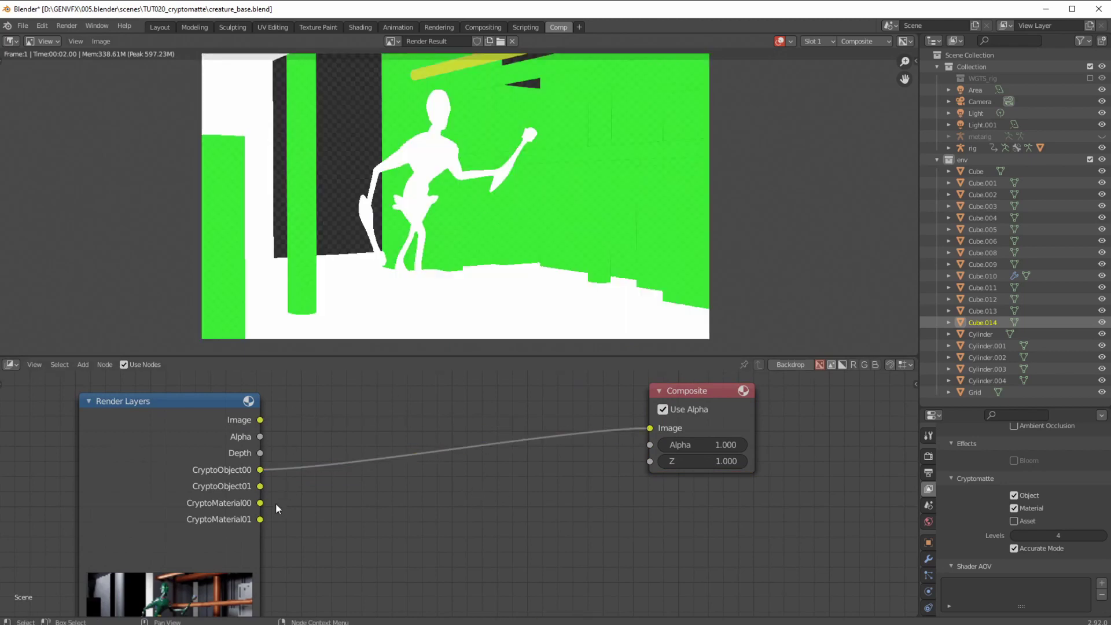
Connect the CryptoMaterial00 output to the Composite node's Image input.
drag(259, 504, 650, 429)
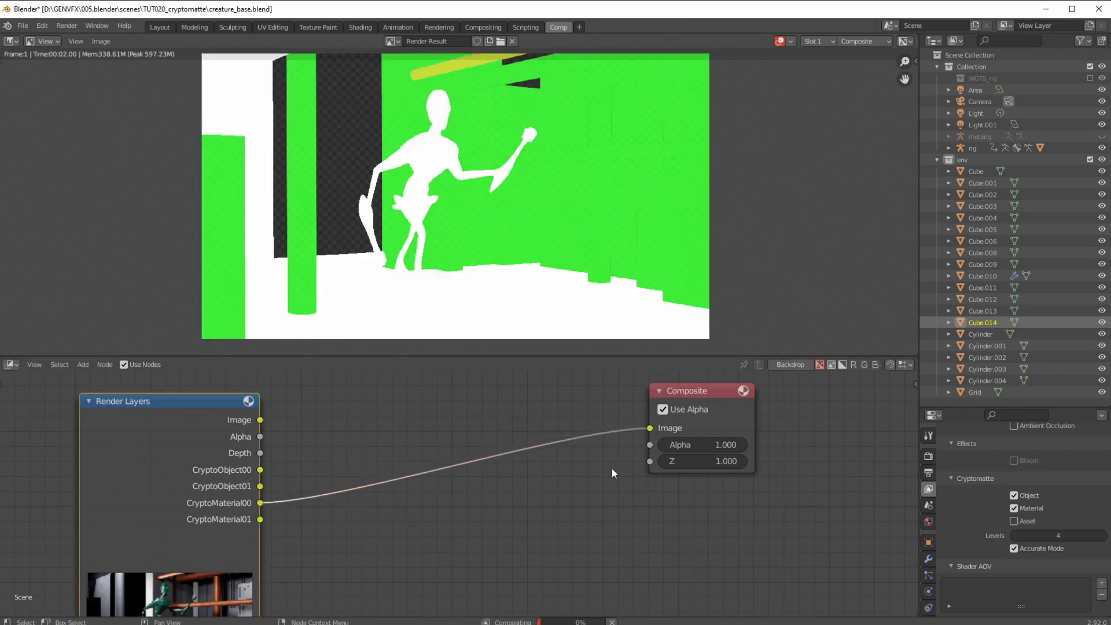
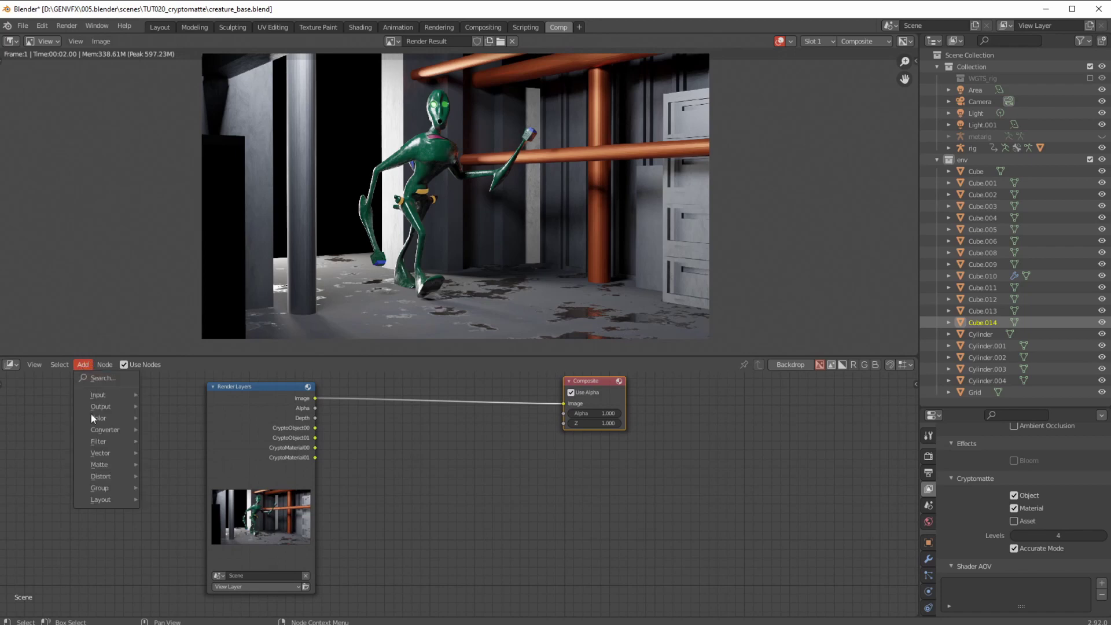
Add a Cryptomatte matte node and place it between the Render Layers and Composite nodes, below the Image link.
mouse_move(105, 466)
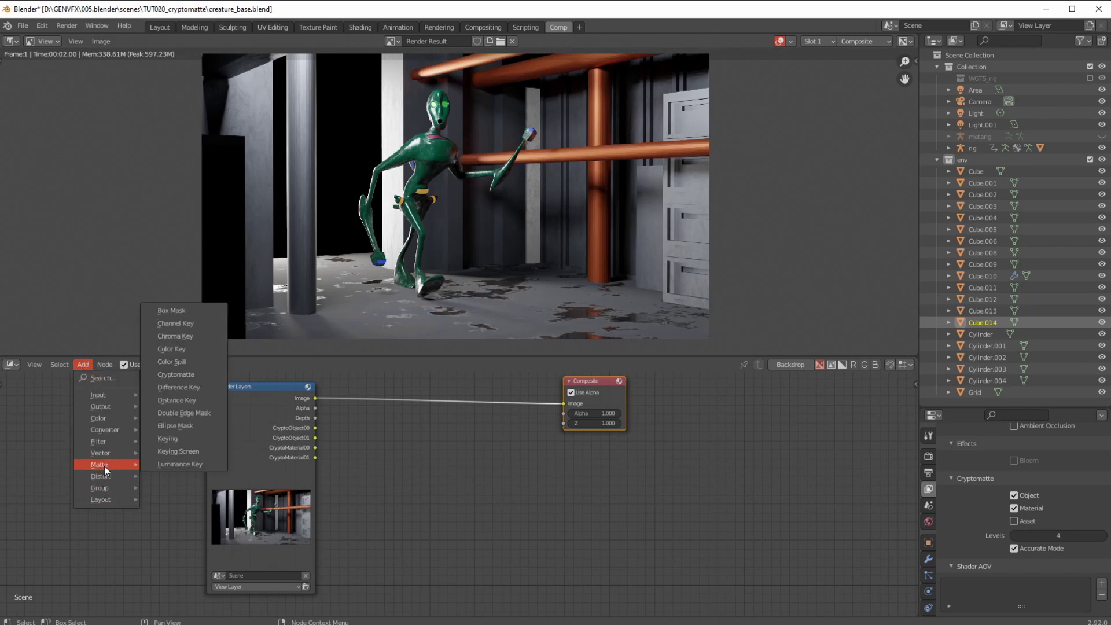
click(161, 375)
drag(582, 380, 675, 375)
ctrl+middle_drag(509, 446, 392, 490)
drag(391, 491, 442, 485)
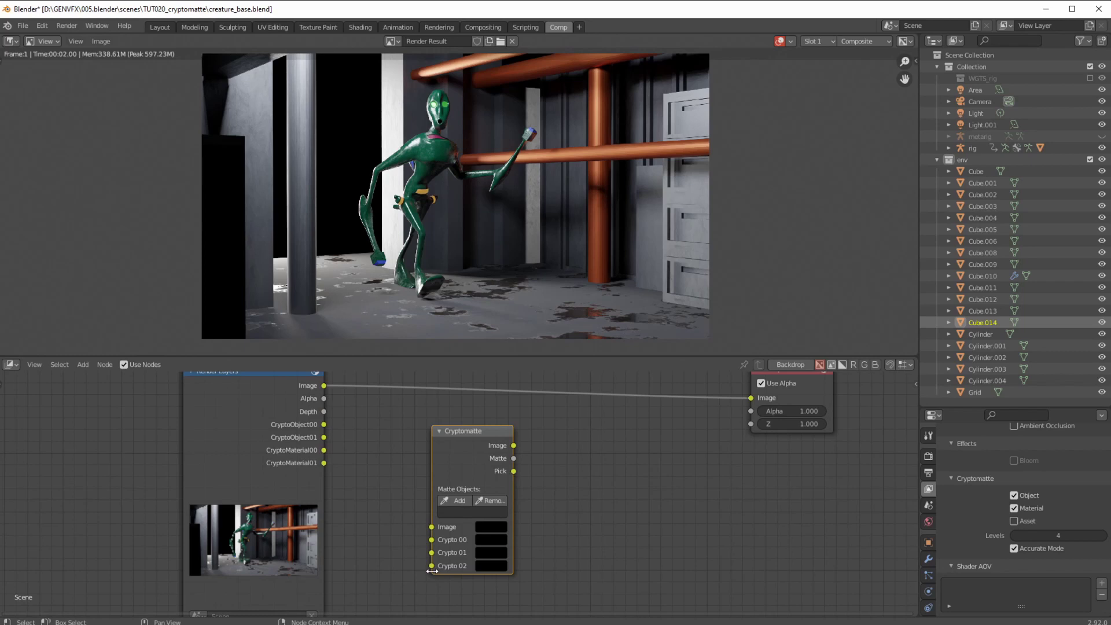
drag(459, 429, 435, 425)
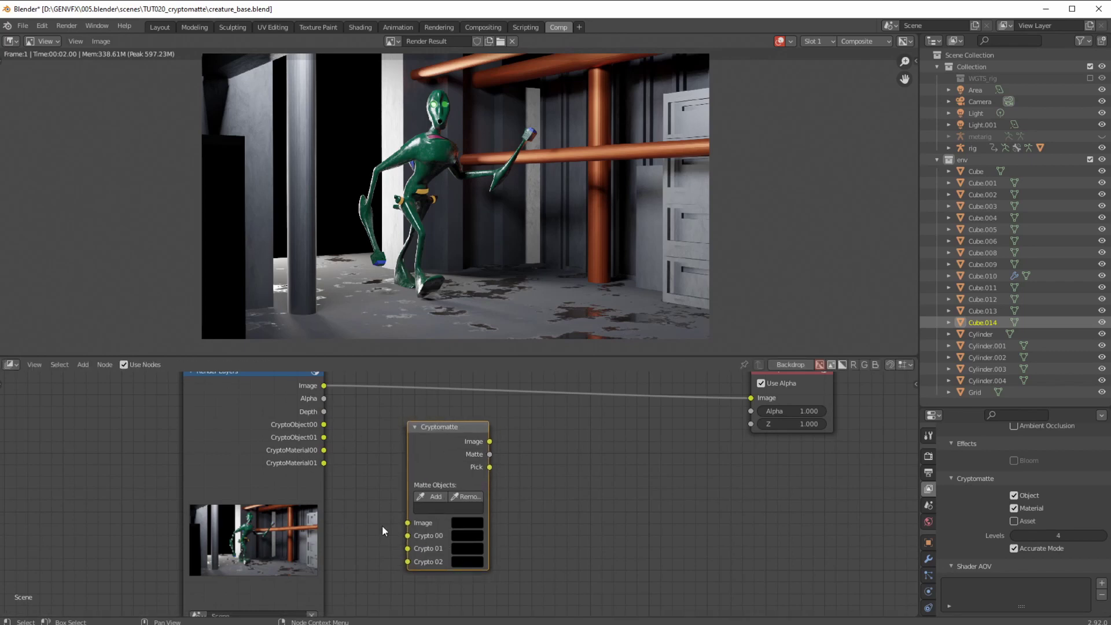
drag(436, 425, 423, 426)
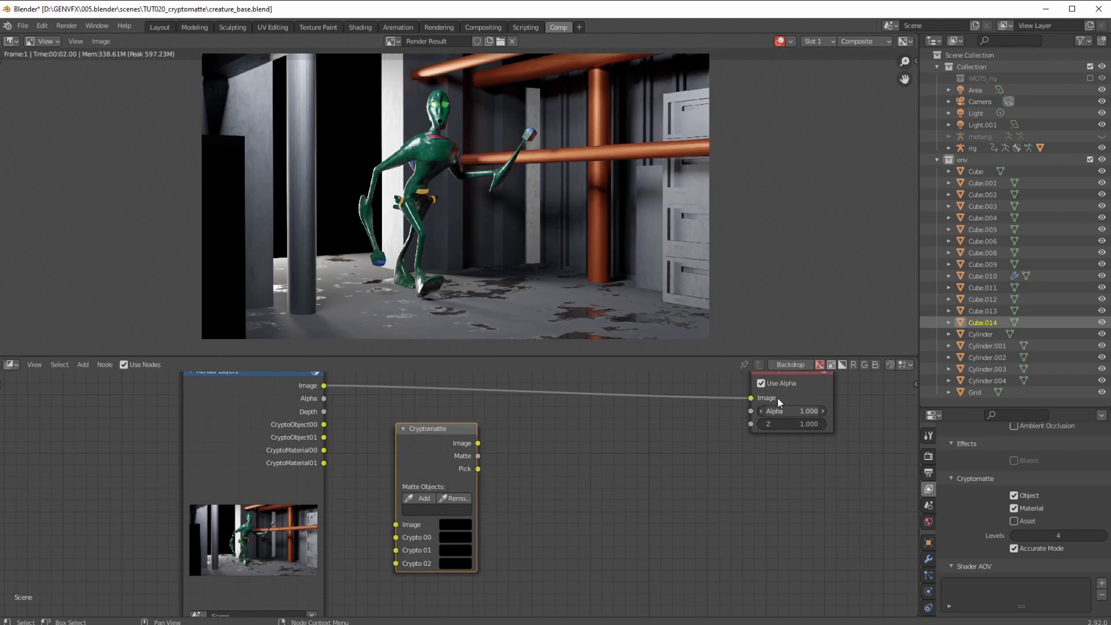
Spread the Render Layers and Composite nodes farther apart on either side of the Cryptomatte node.
middle_drag(785, 394, 779, 417)
drag(778, 401, 816, 398)
drag(407, 455, 428, 449)
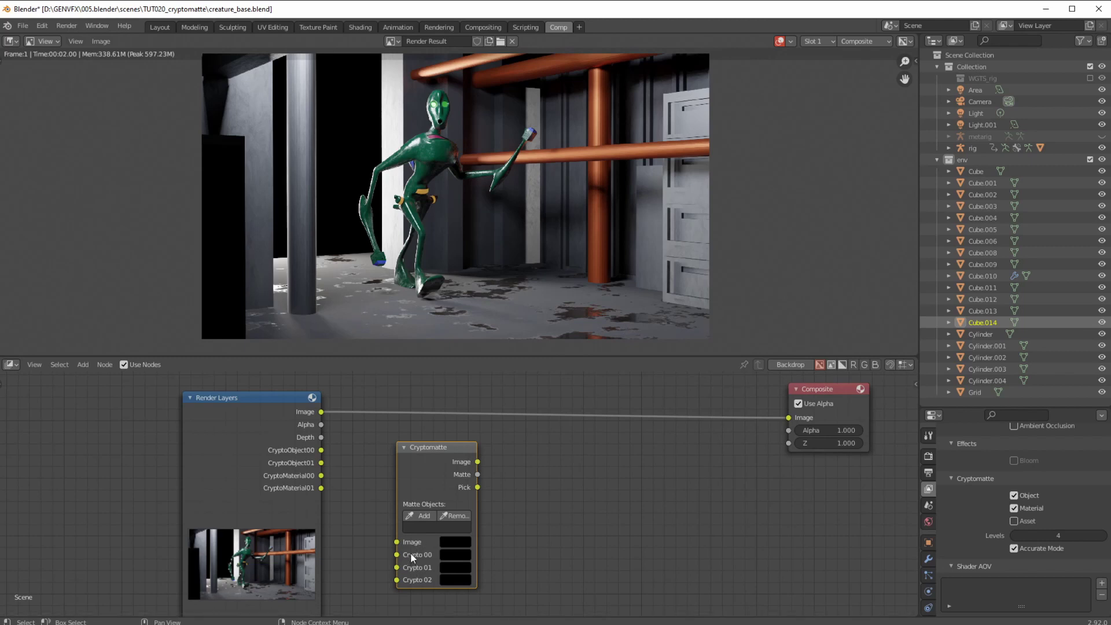
drag(242, 398, 188, 395)
ctrl+middle_drag(188, 395, 198, 411)
drag(196, 402, 183, 396)
drag(779, 391, 784, 382)
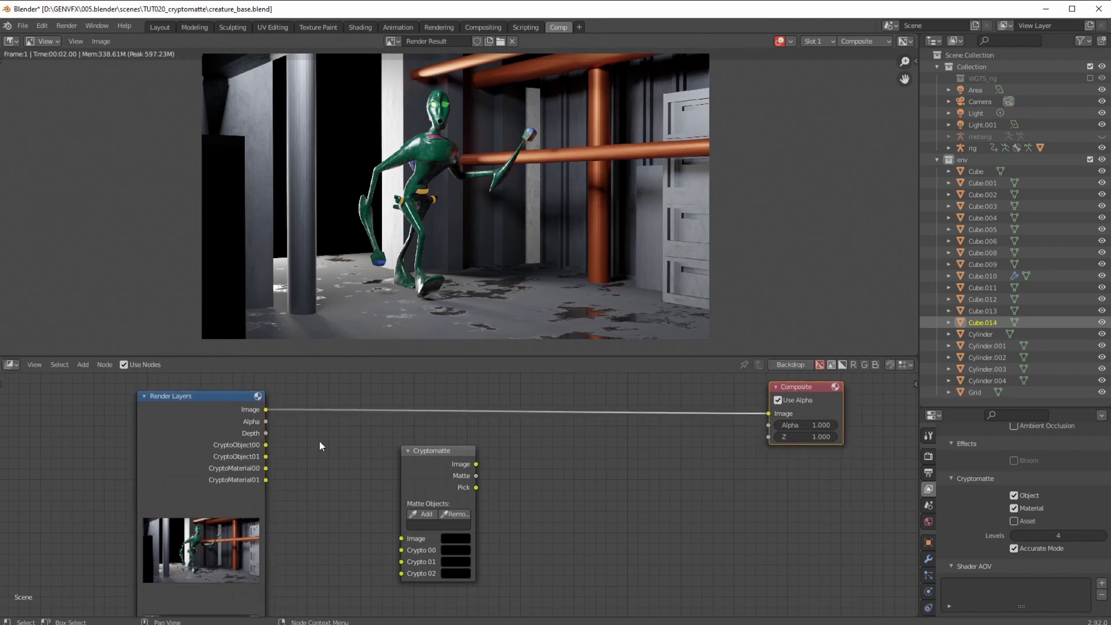
Move the Cryptomatte node closer to Render Layers and shift the Composite node farther away.
drag(422, 449, 355, 456)
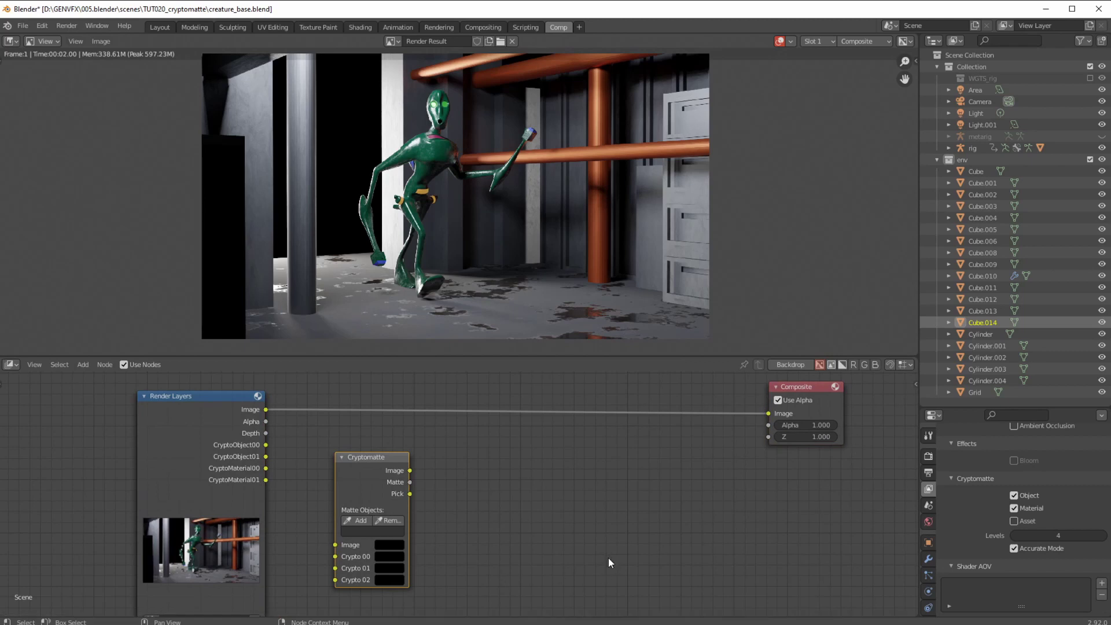
drag(365, 459, 382, 450)
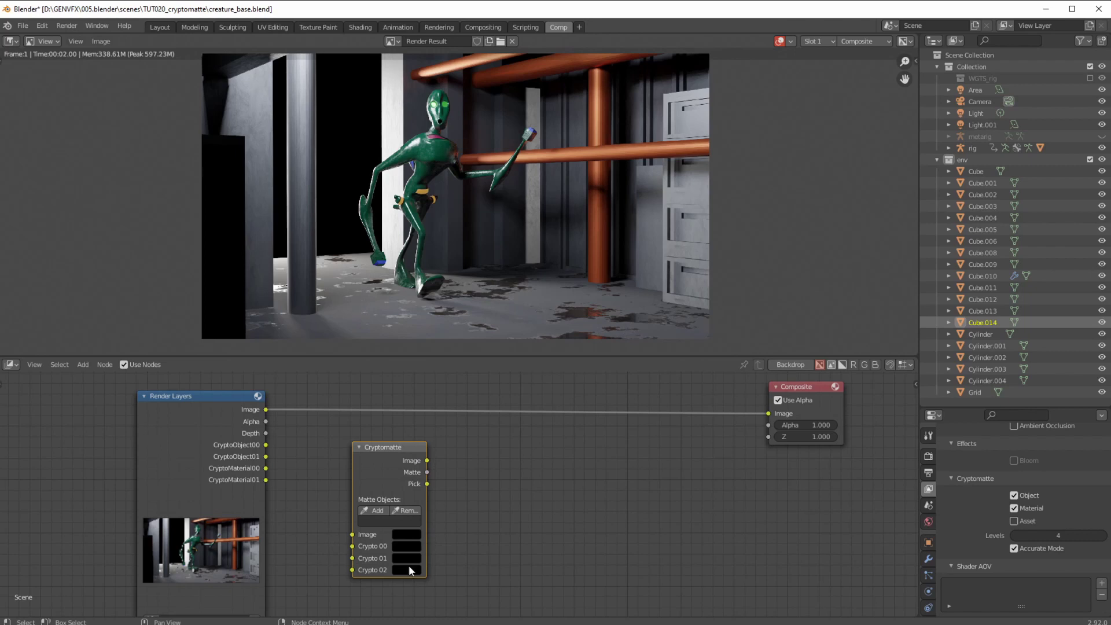
drag(406, 489, 401, 443)
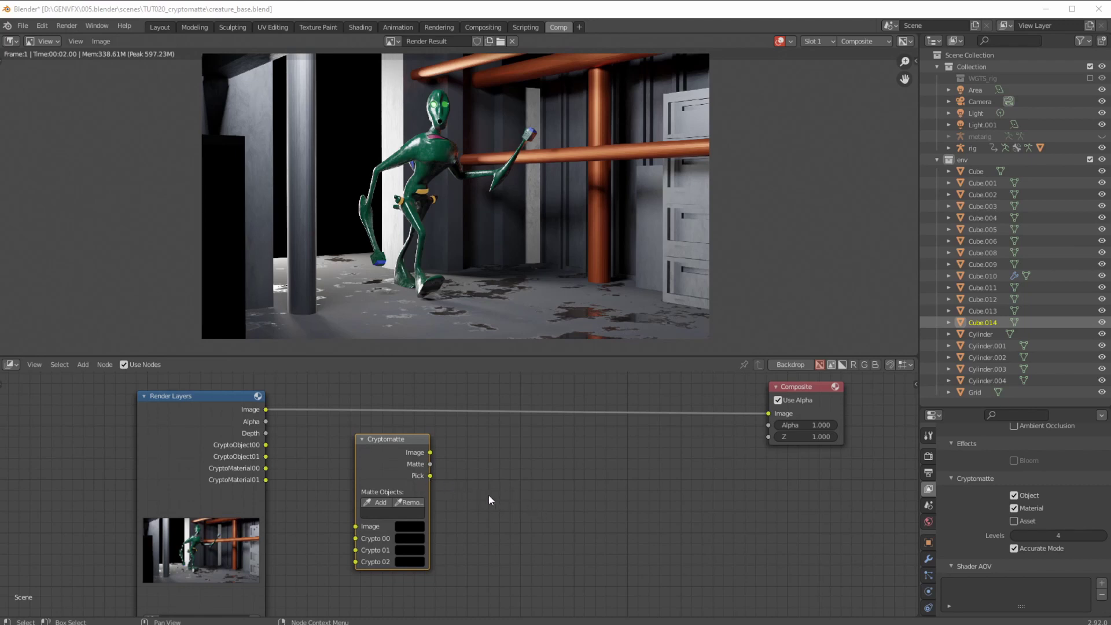
drag(401, 440, 389, 440)
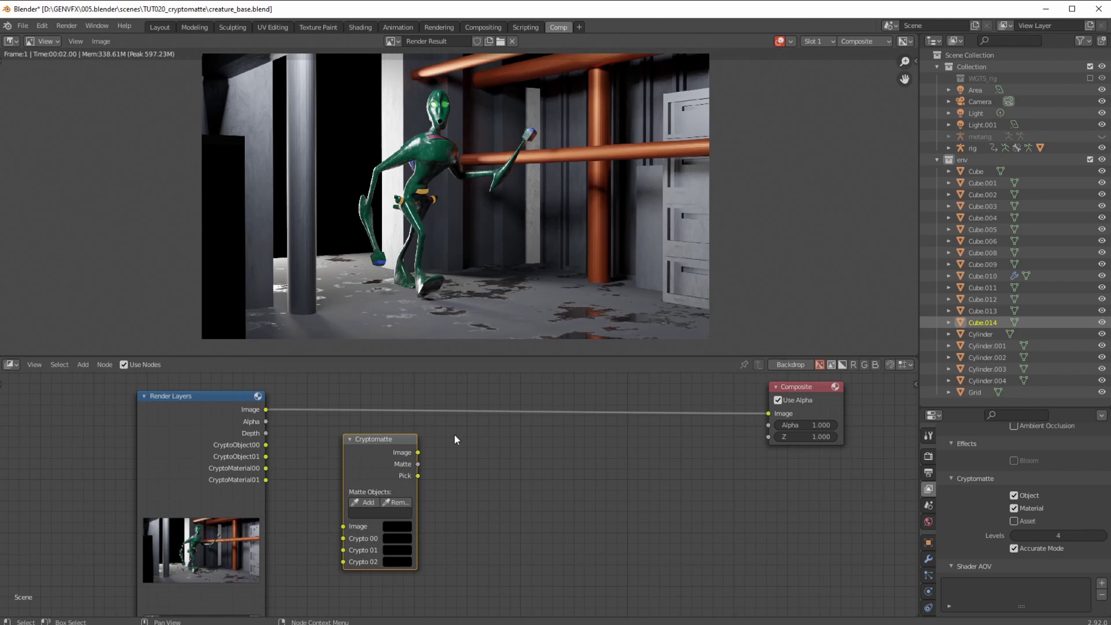
drag(775, 392, 796, 391)
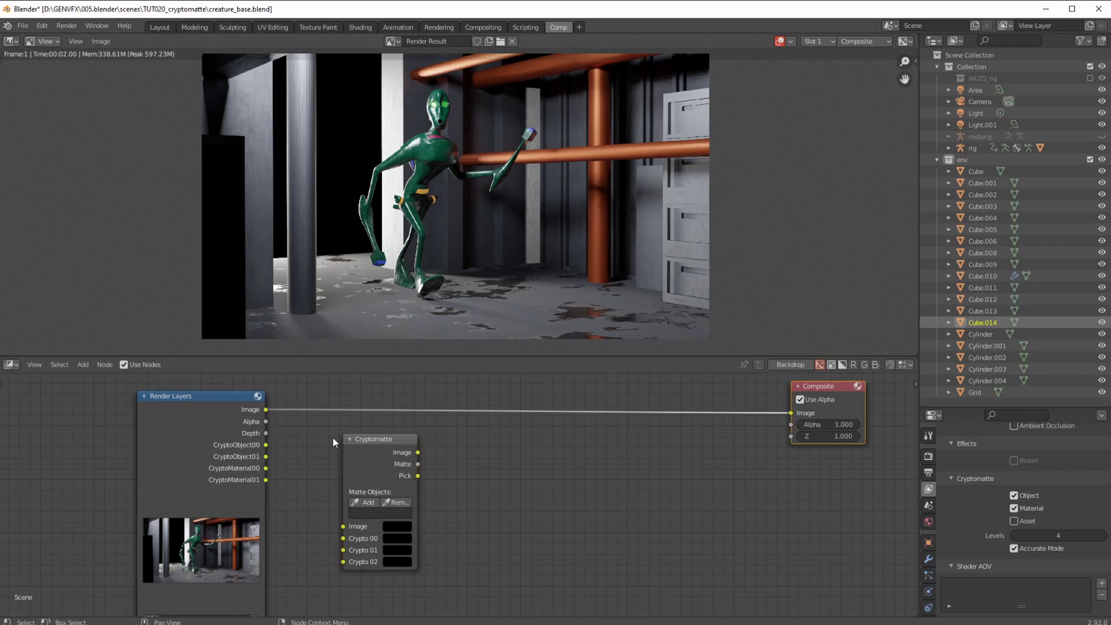
Show the Viewer Node image in the image editor and add a Viewer node beside the Cryptomatte node.
click(392, 42)
click(400, 81)
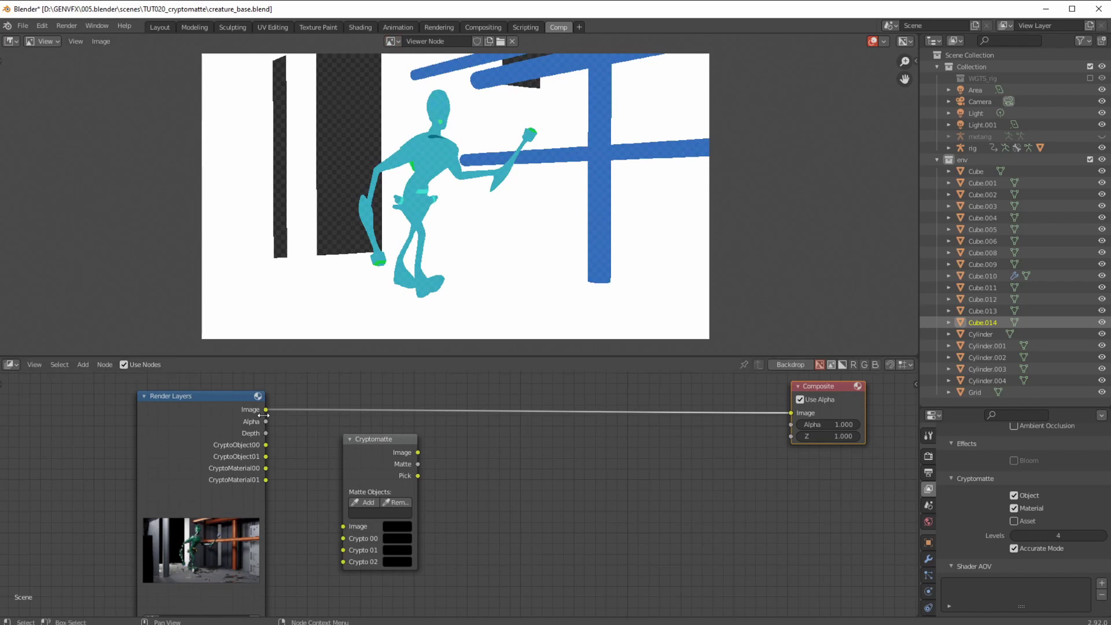
drag(259, 413, 244, 410)
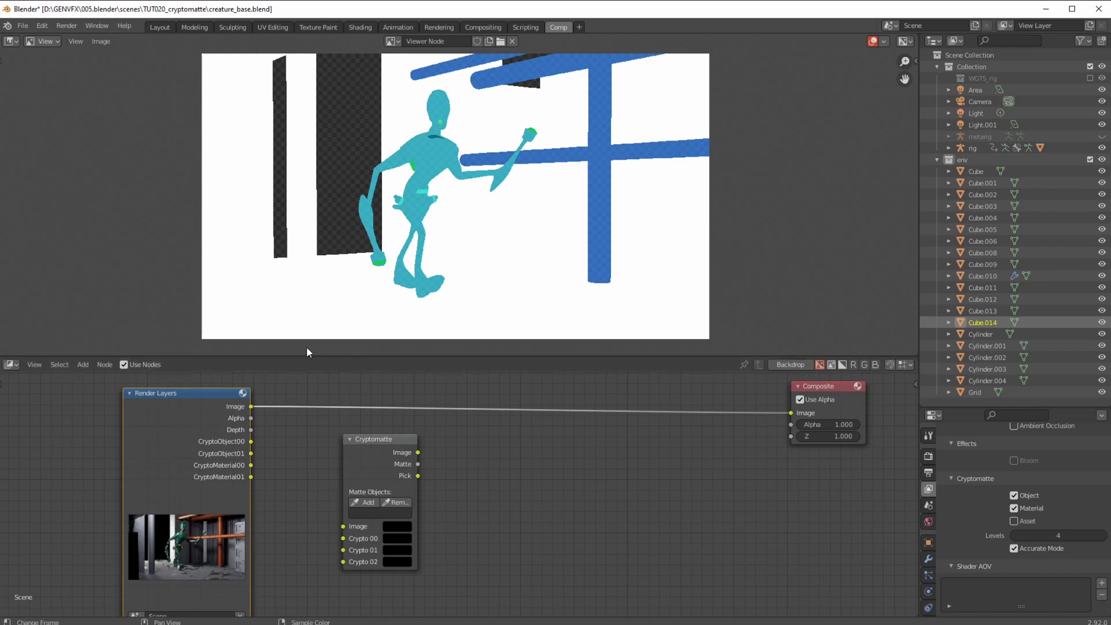
click(82, 364)
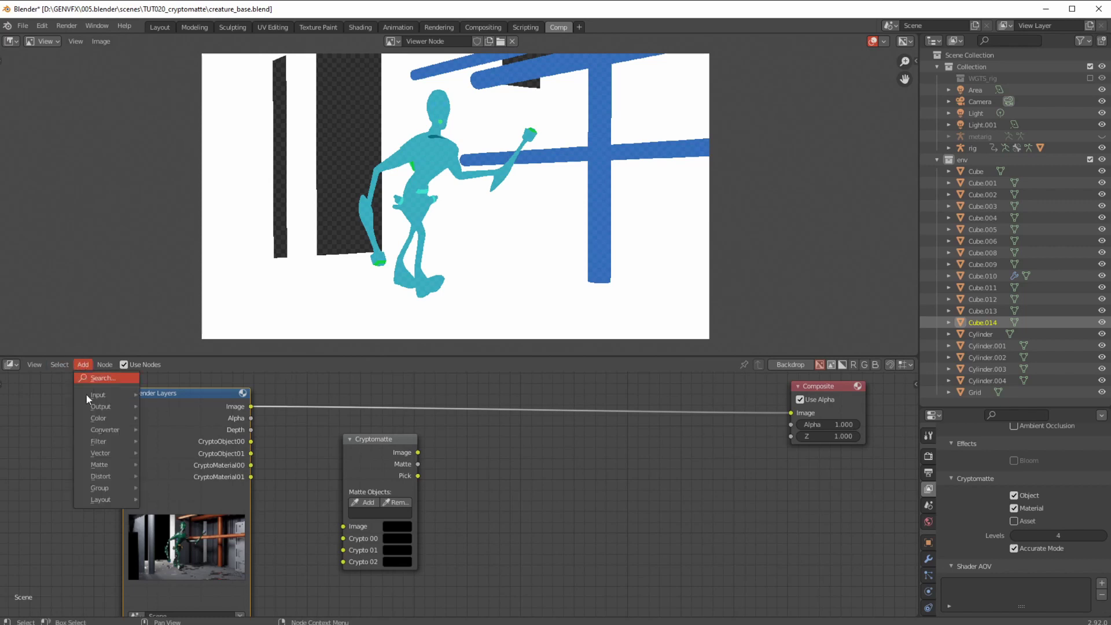
mouse_move(92, 405)
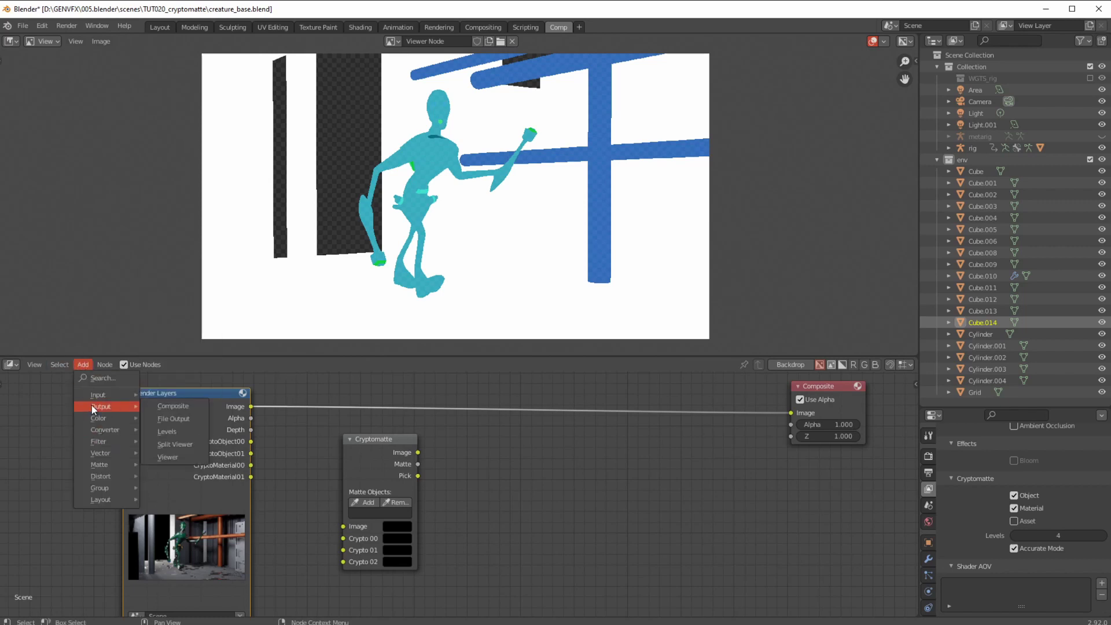
click(166, 457)
click(465, 455)
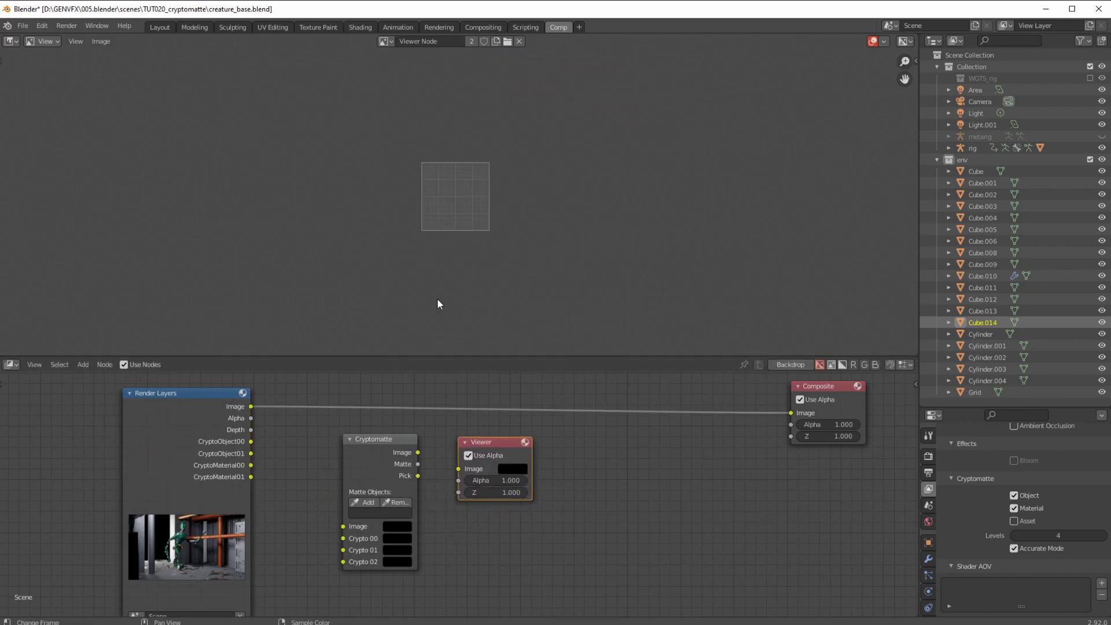
Connect the Render Layers Image output to the Cryptomatte Image input, and the Cryptomatte Image output to the Viewer node.
drag(367, 449, 360, 456)
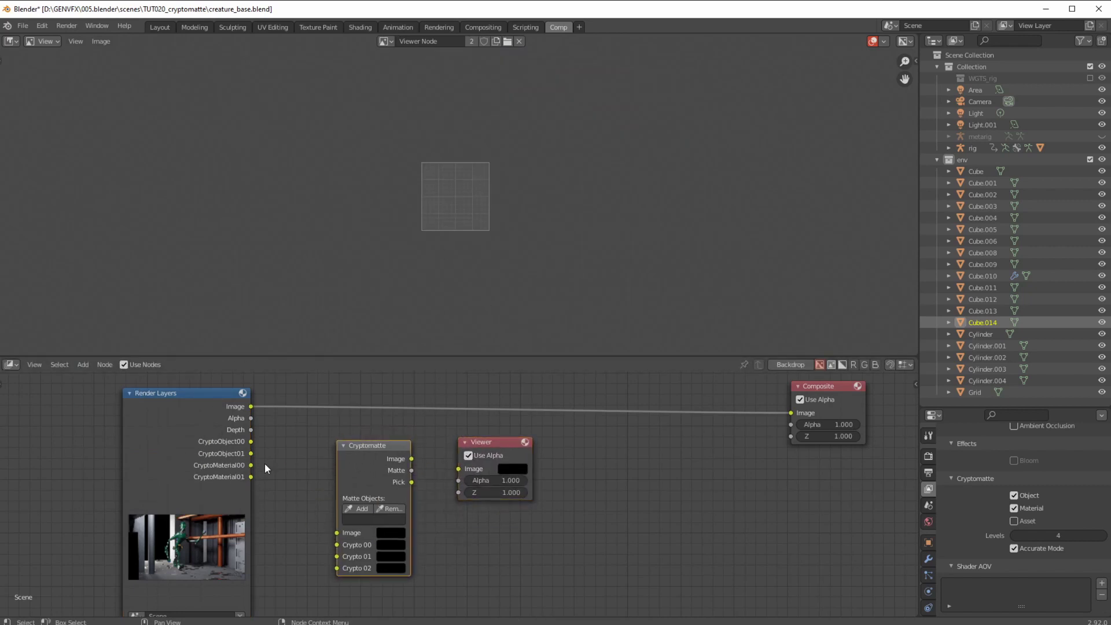
drag(411, 459, 459, 468)
drag(250, 407, 337, 533)
drag(489, 441, 543, 439)
drag(370, 536, 386, 535)
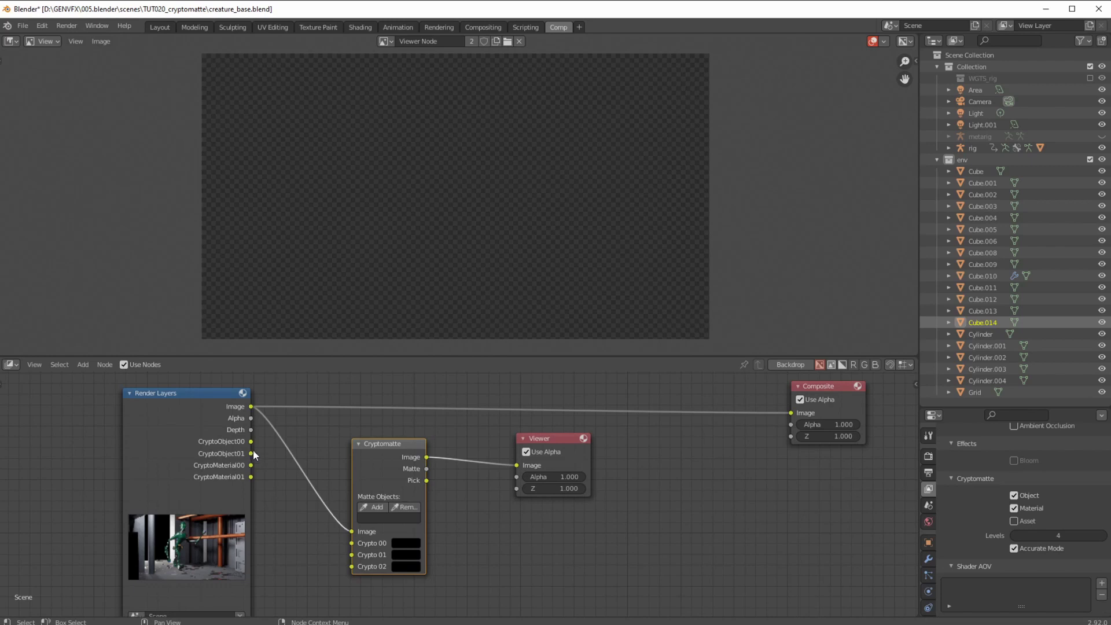
Connect the CryptoObject00 output to the Crypto 00 input and move the Viewer node farther from the Cryptomatte node.
drag(251, 442, 259, 451)
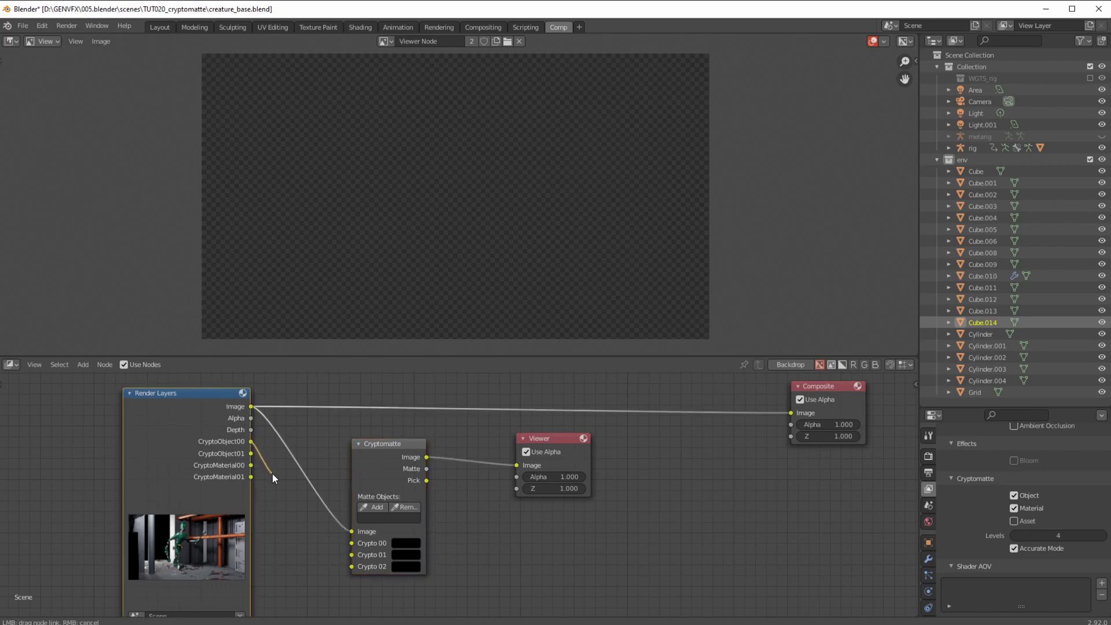
drag(293, 506, 350, 542)
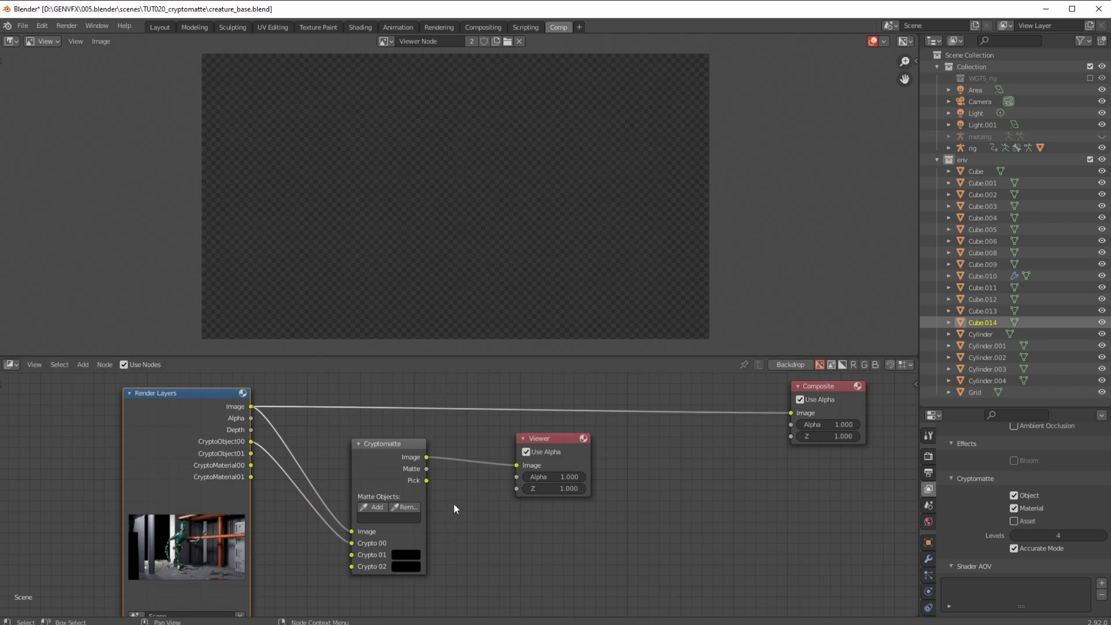
drag(540, 439, 612, 433)
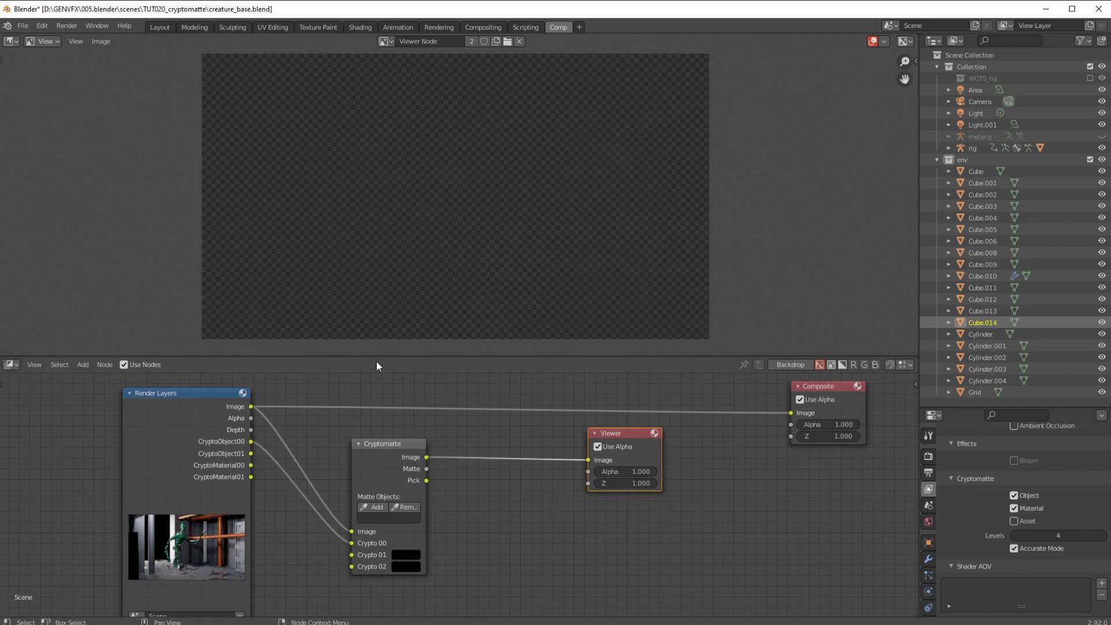
Add a second Viewer node below the first, connect the Cryptomatte Pick output to it, and make it the active viewer.
click(85, 364)
mouse_move(139, 406)
click(170, 456)
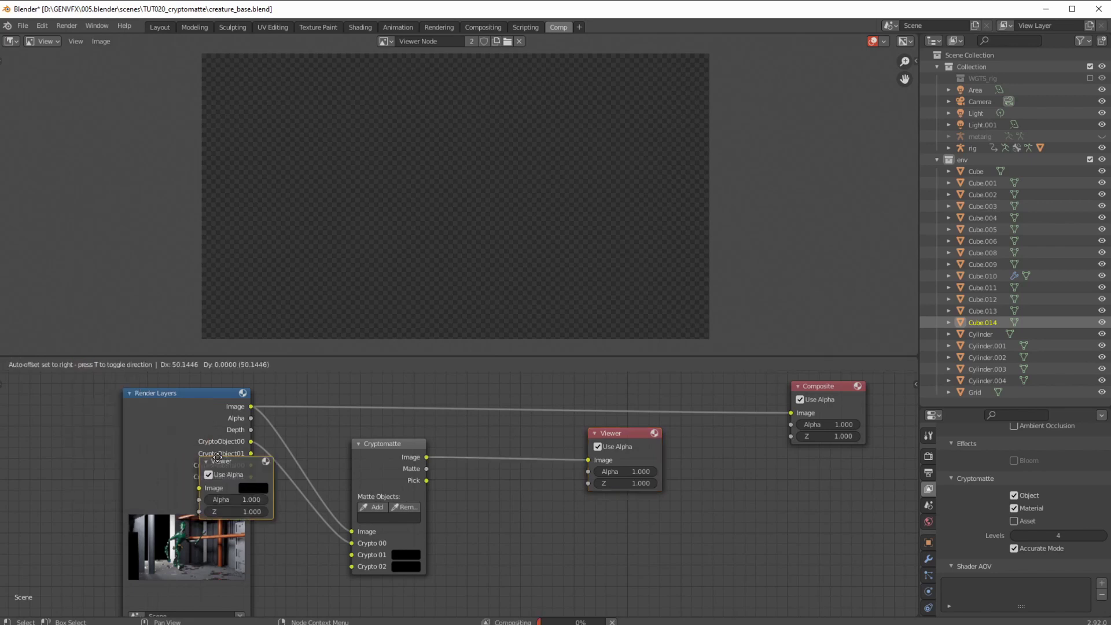
click(589, 501)
drag(582, 534, 427, 481)
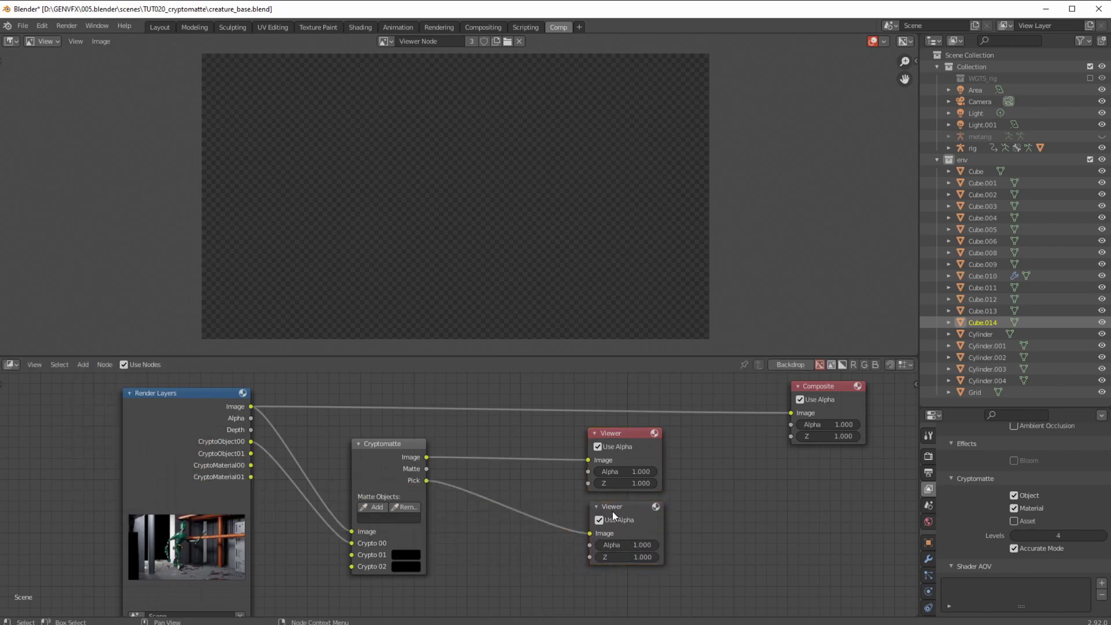
click(616, 510)
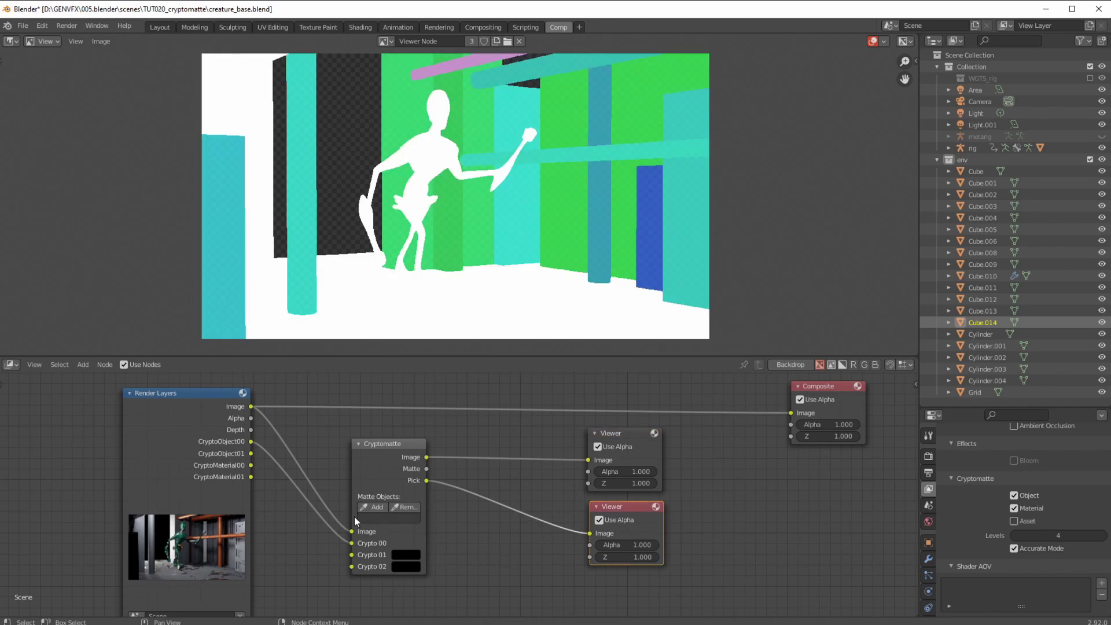
Disconnect the Crypto 00 input and reconnect the CryptoObject00 output to it.
drag(351, 543, 334, 546)
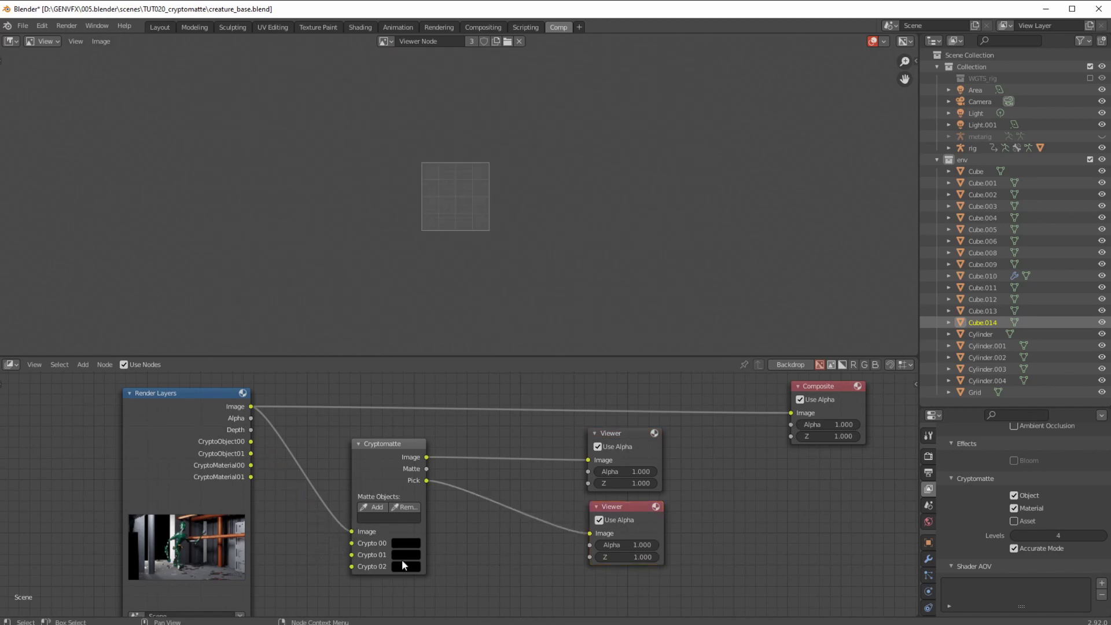
drag(251, 442, 352, 542)
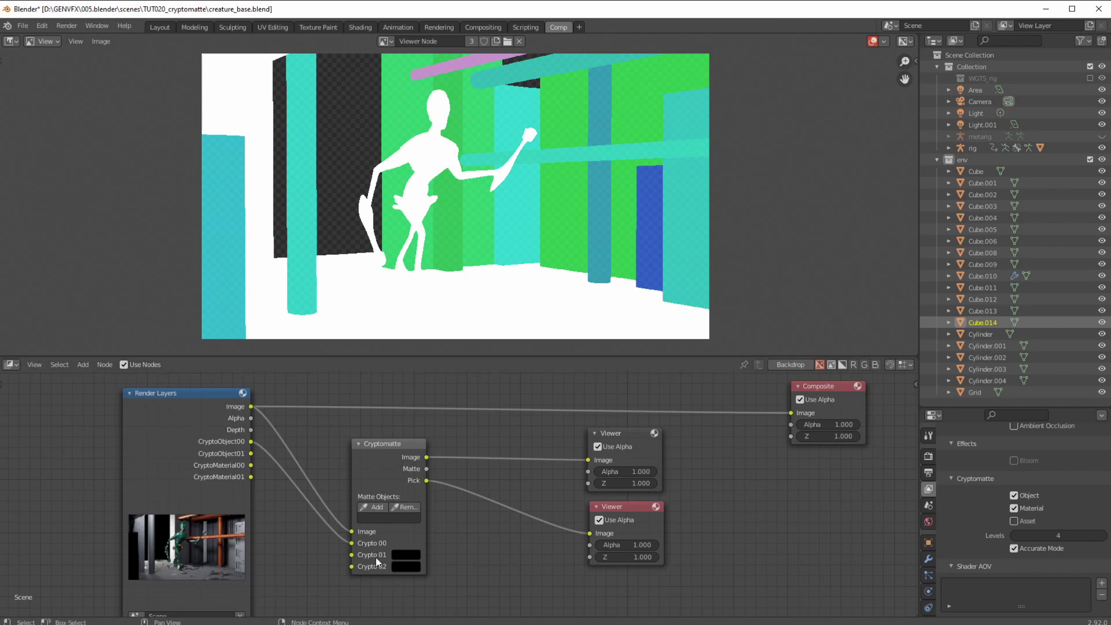
Add the vertical pipe behind the creature's raised hand to the Cryptomatte matte objects, and display the Image output's Viewer node.
ctrl+middle_drag(389, 547, 357, 439)
click(358, 438)
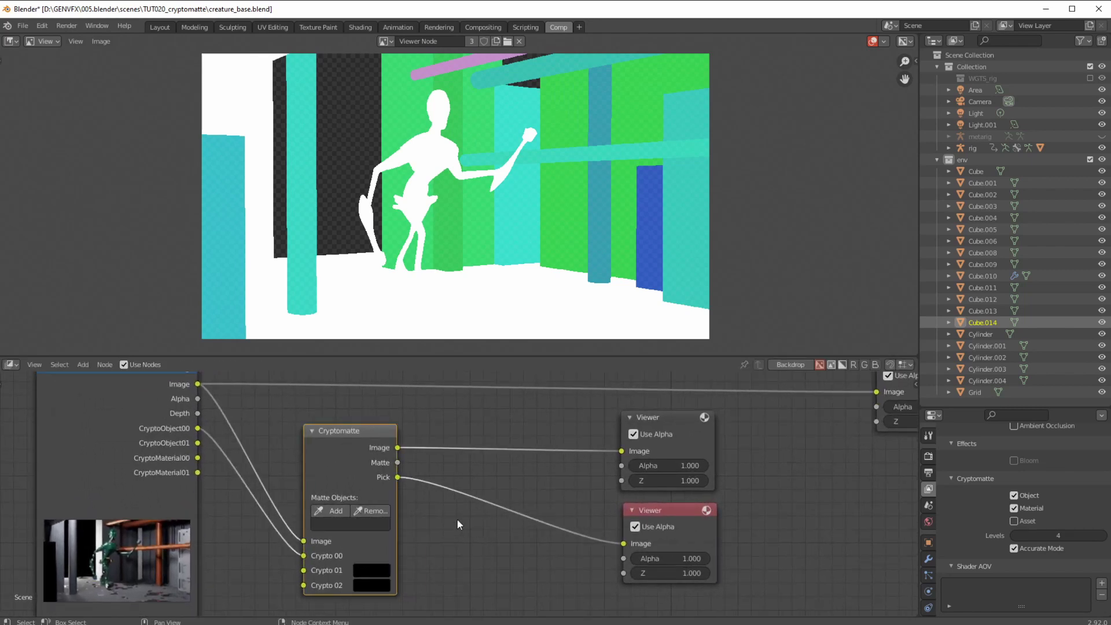
click(331, 510)
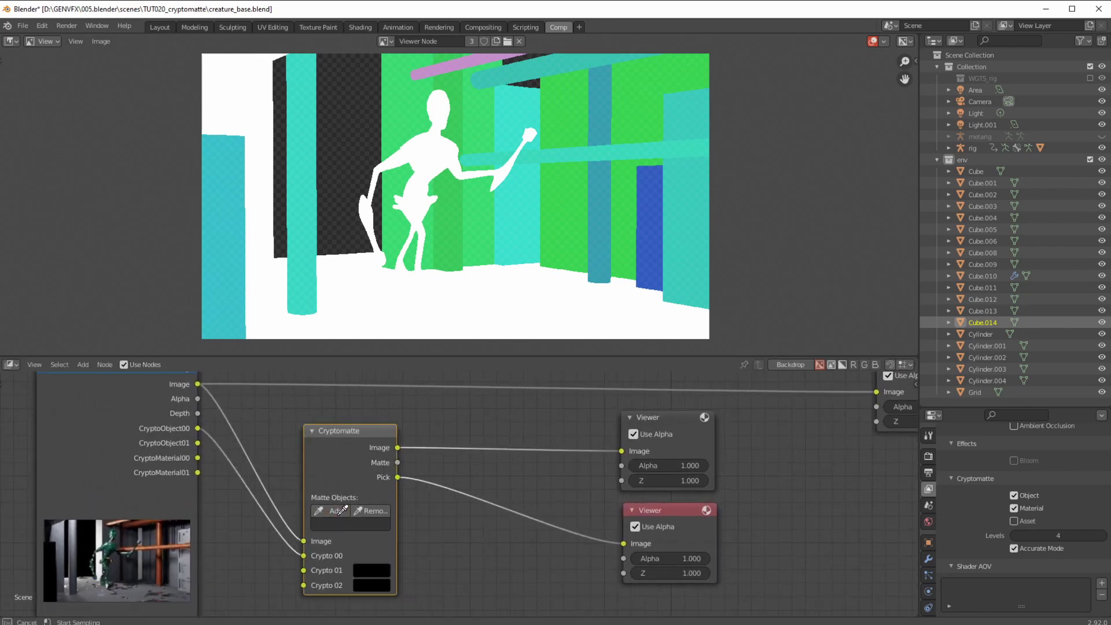
click(602, 155)
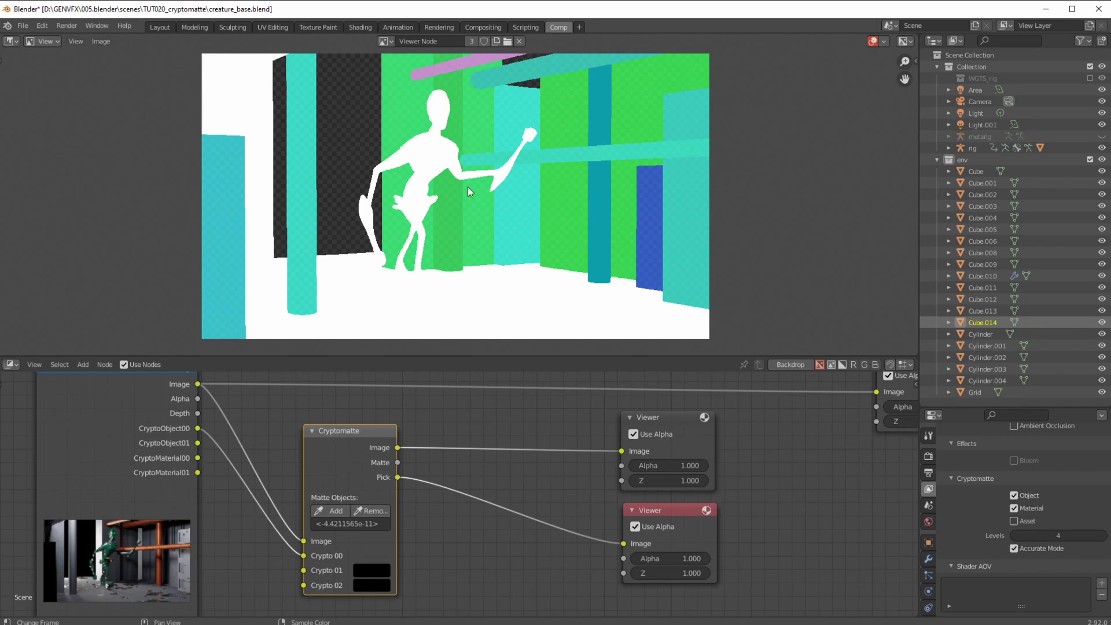
scroll(642, 422, down, 1)
click(650, 422)
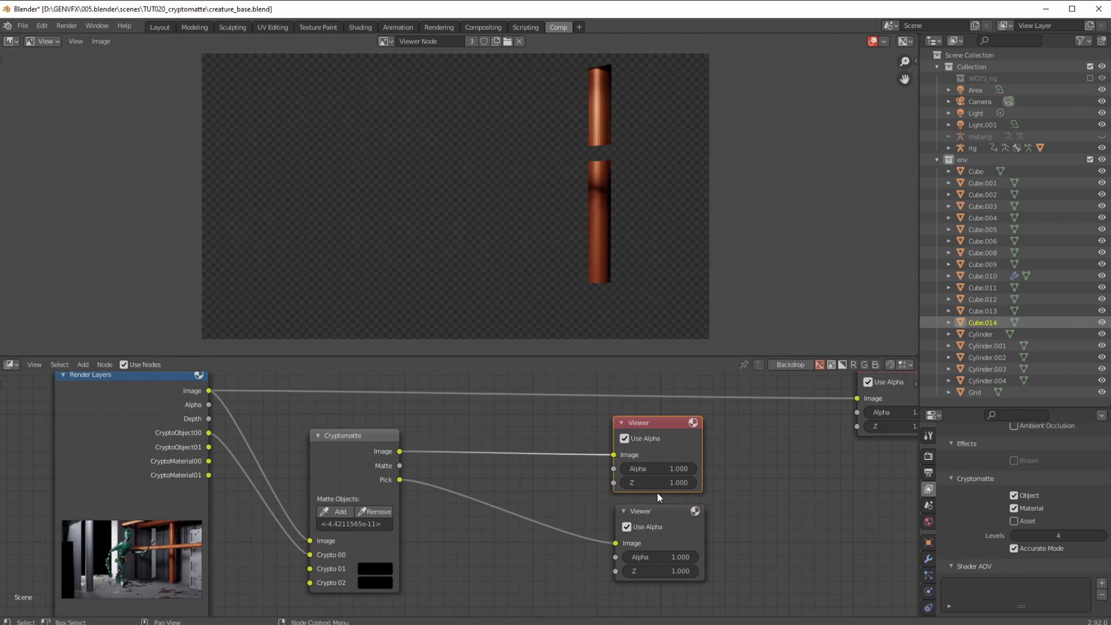
Return to the Pick viewer, add the creature to the matte objects, and display the Image output's Viewer node.
click(661, 512)
click(338, 512)
click(418, 212)
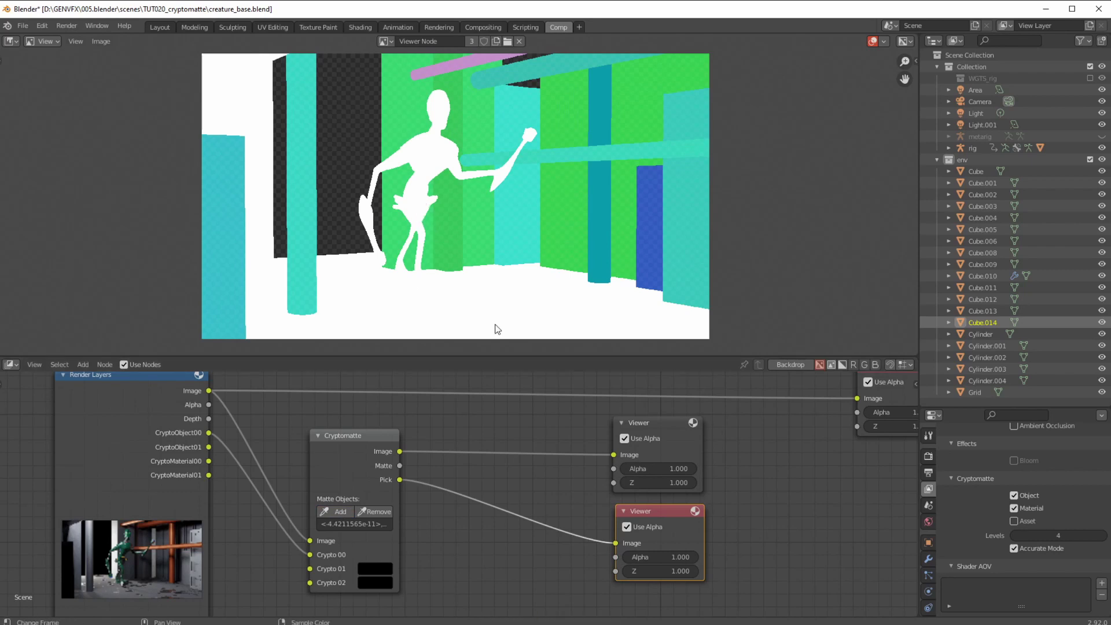
click(651, 428)
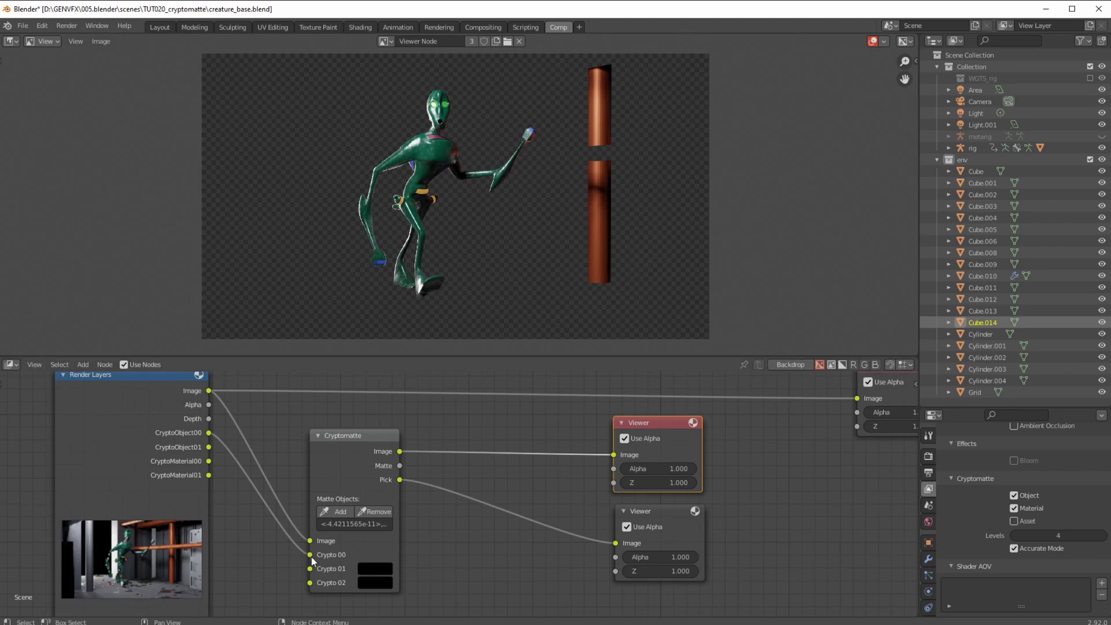
Replace the CryptoObject00 link on the Crypto 00 input with the CryptoMaterial00 output.
mouse_move(310, 555)
mouse_down()
mouse_move(185, 454)
mouse_move(231, 509)
mouse_move(310, 555)
mouse_up()
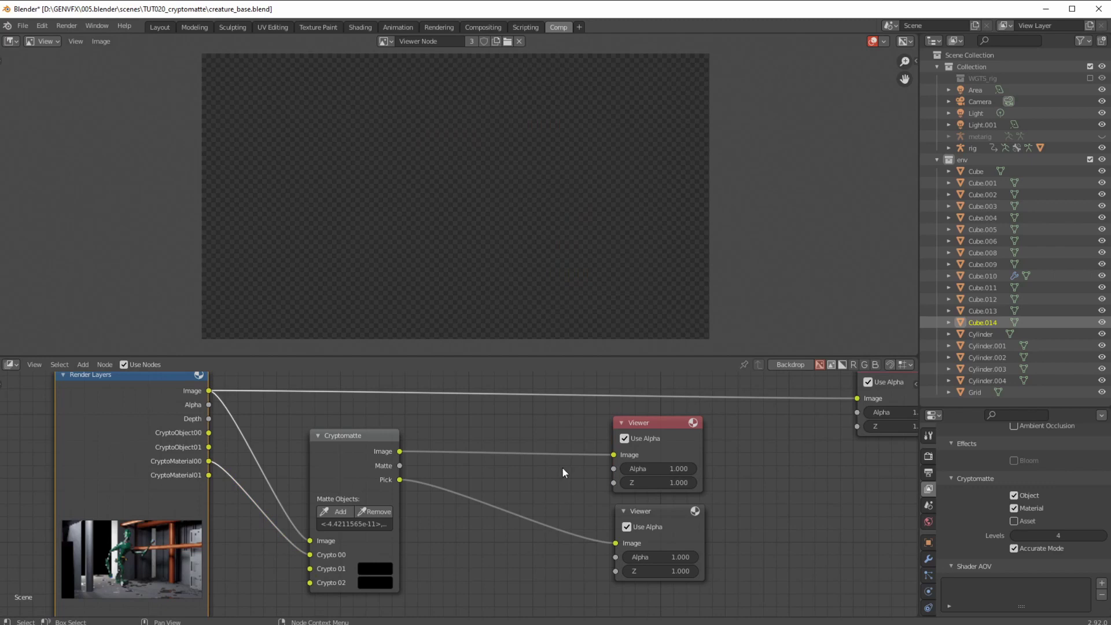
Turn off Use Alpha on the Image output's Viewer node and display the Pick output's Viewer node.
click(664, 514)
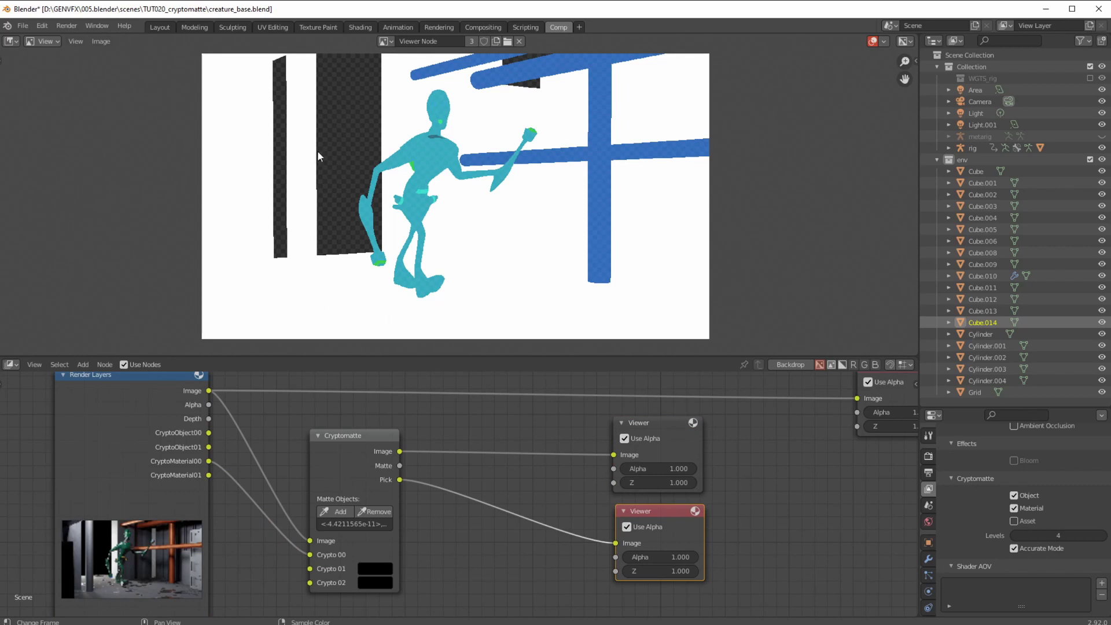
ctrl+middle_drag(401, 174, 394, 241)
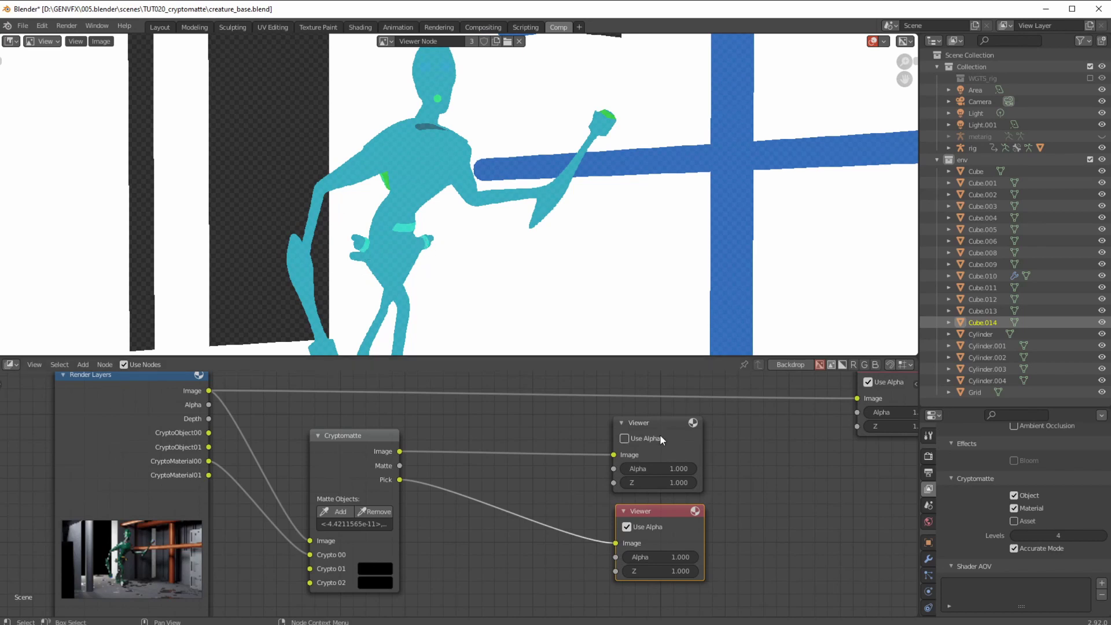
click(624, 438)
click(658, 516)
Add the belt, mouth and chest patch materials to the Cryptomatte matte objects, and display the Image output's Viewer node.
click(340, 512)
click(412, 222)
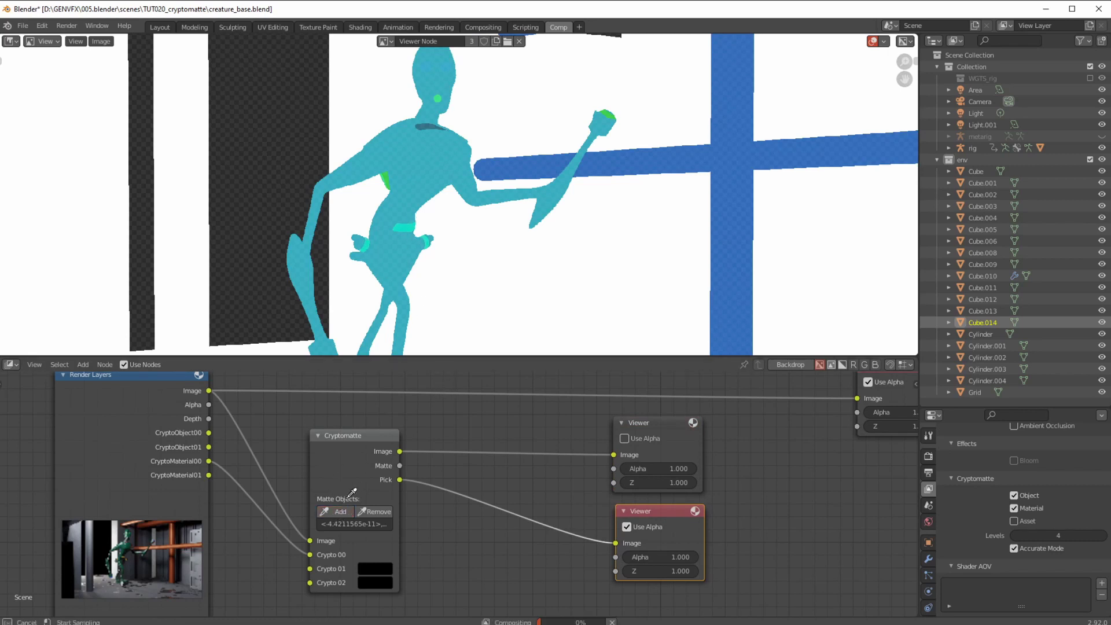
click(438, 99)
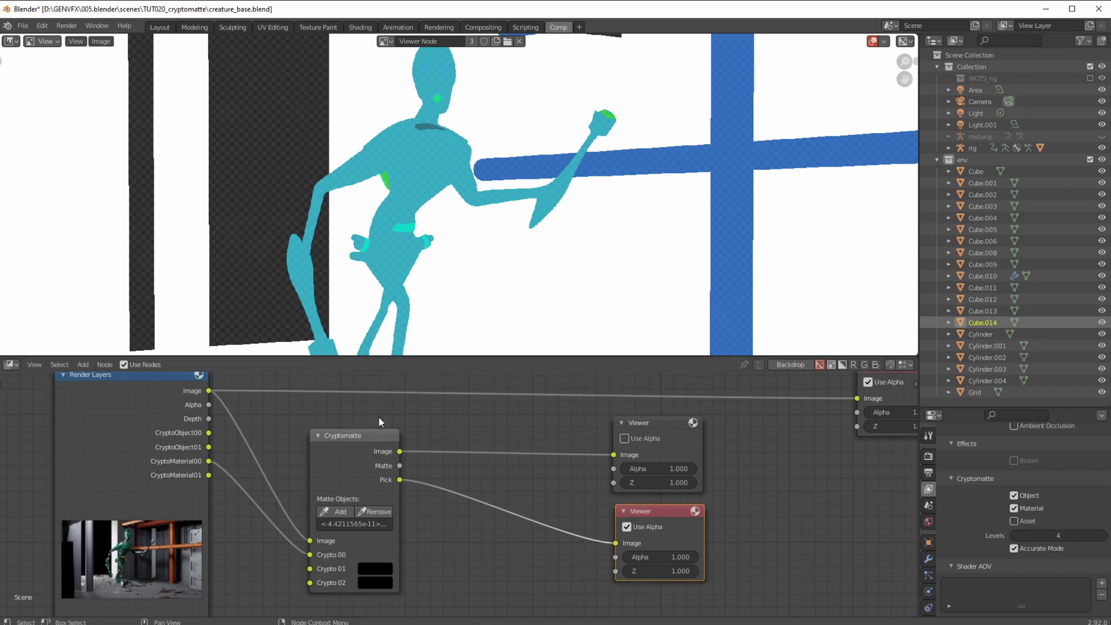
click(337, 512)
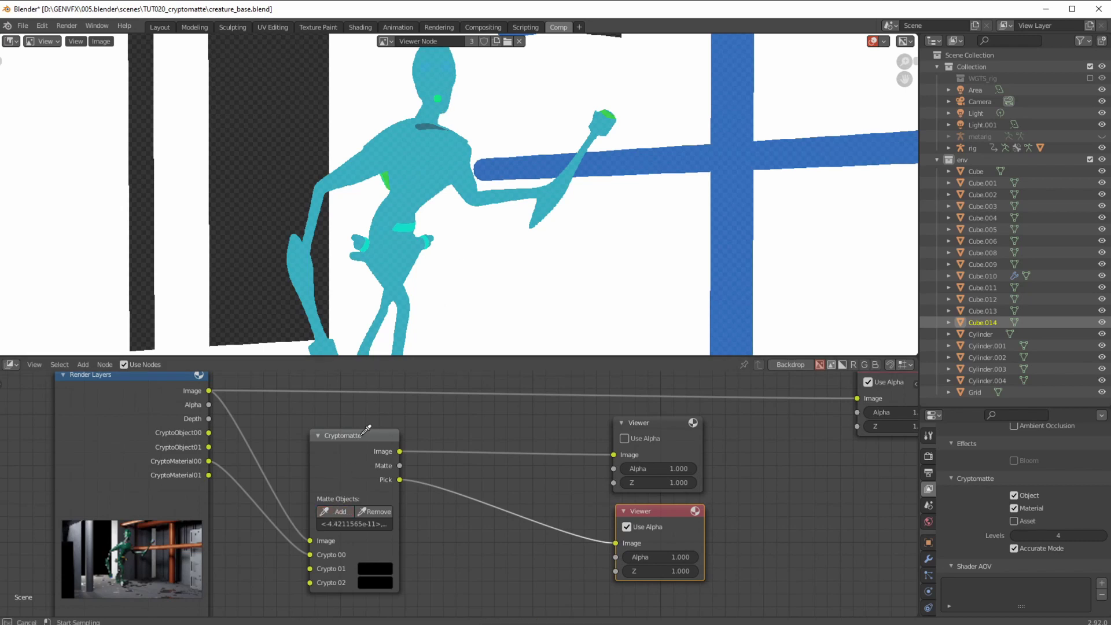
click(388, 178)
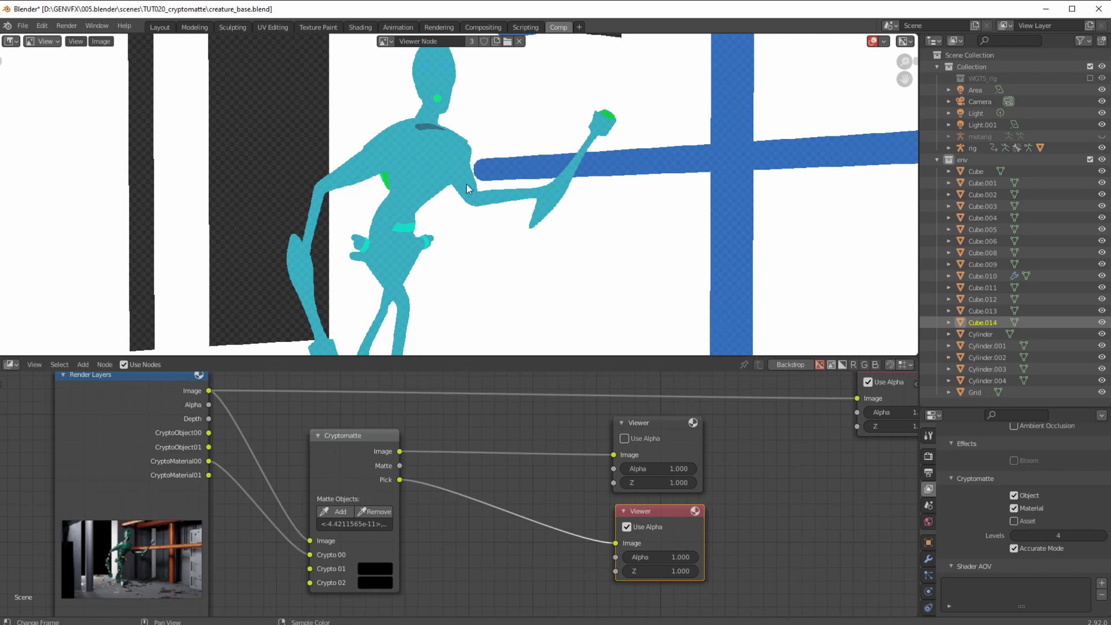
ctrl+middle_drag(449, 330, 359, 322)
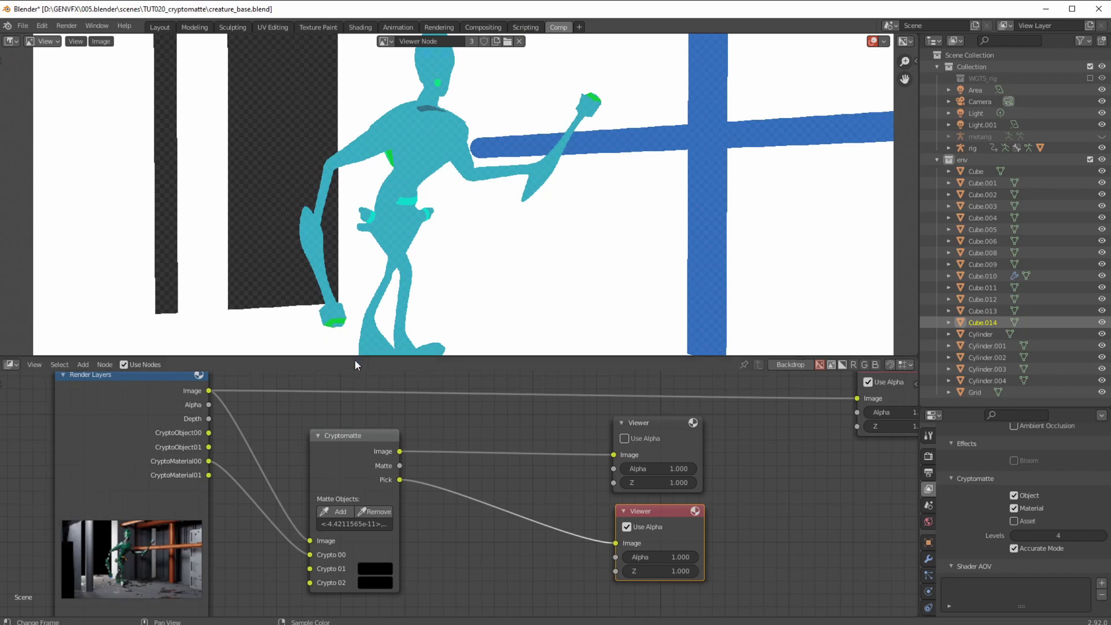
click(639, 423)
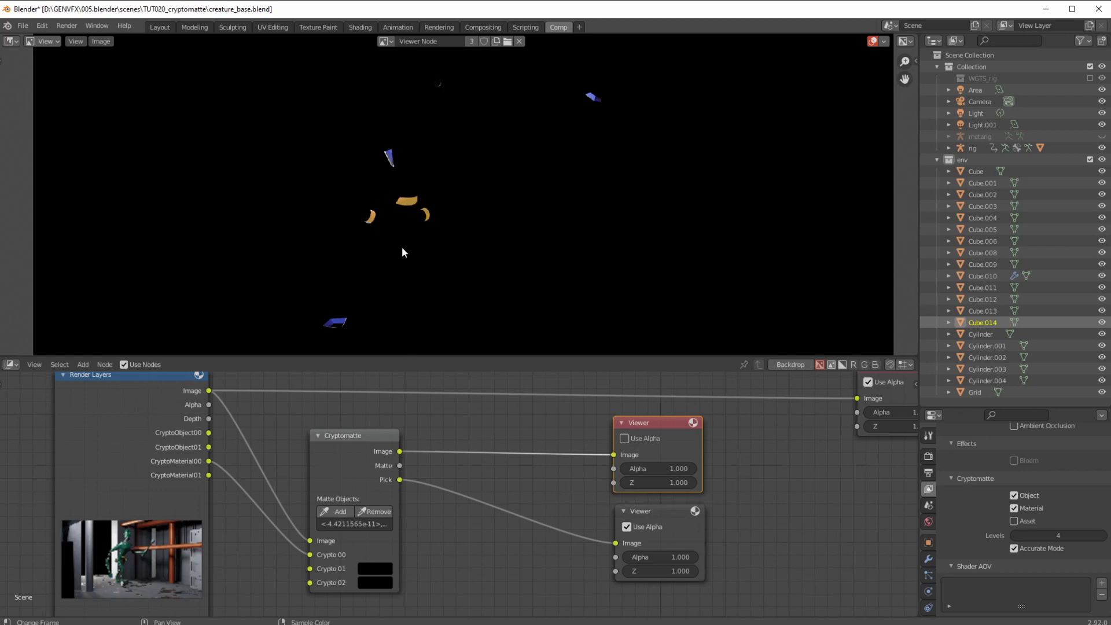
scroll(397, 240, down, 1)
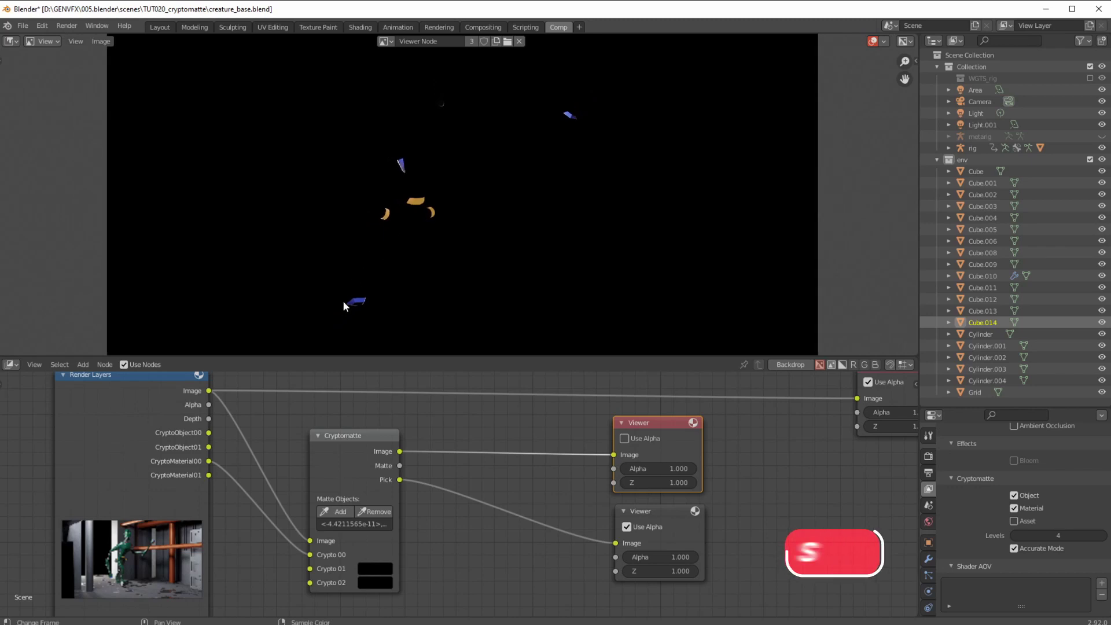
Move both Viewer nodes close to the Cryptomatte node's outputs and shift the Composite node slightly upward.
scroll(536, 436, down, 3)
drag(562, 499, 437, 498)
drag(557, 426, 508, 436)
click(432, 499)
key(Home)
click(463, 467)
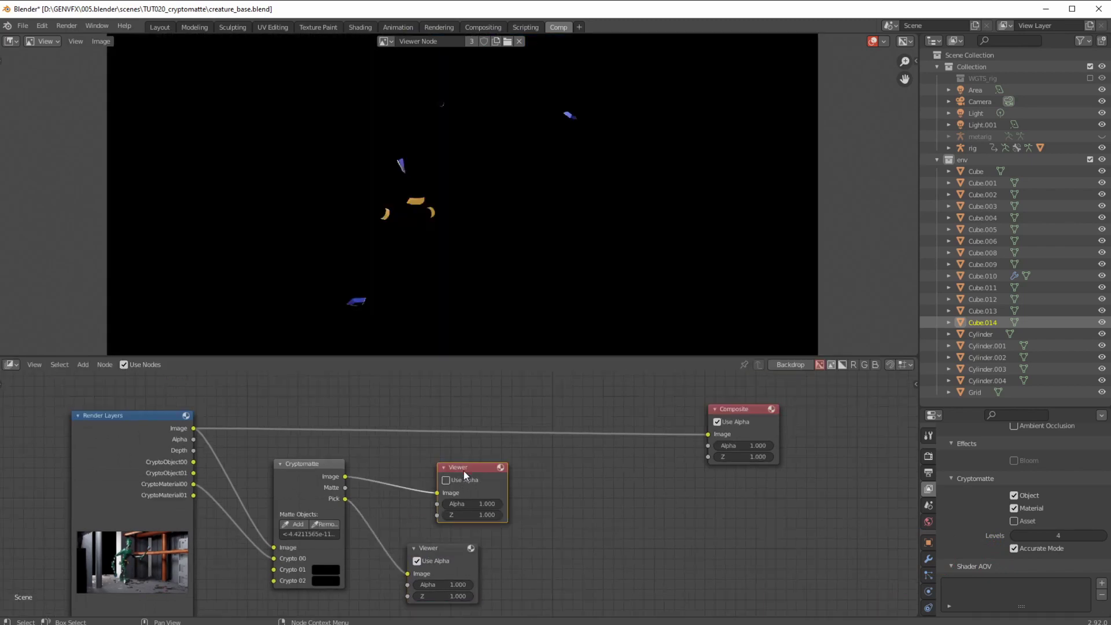
click(450, 547)
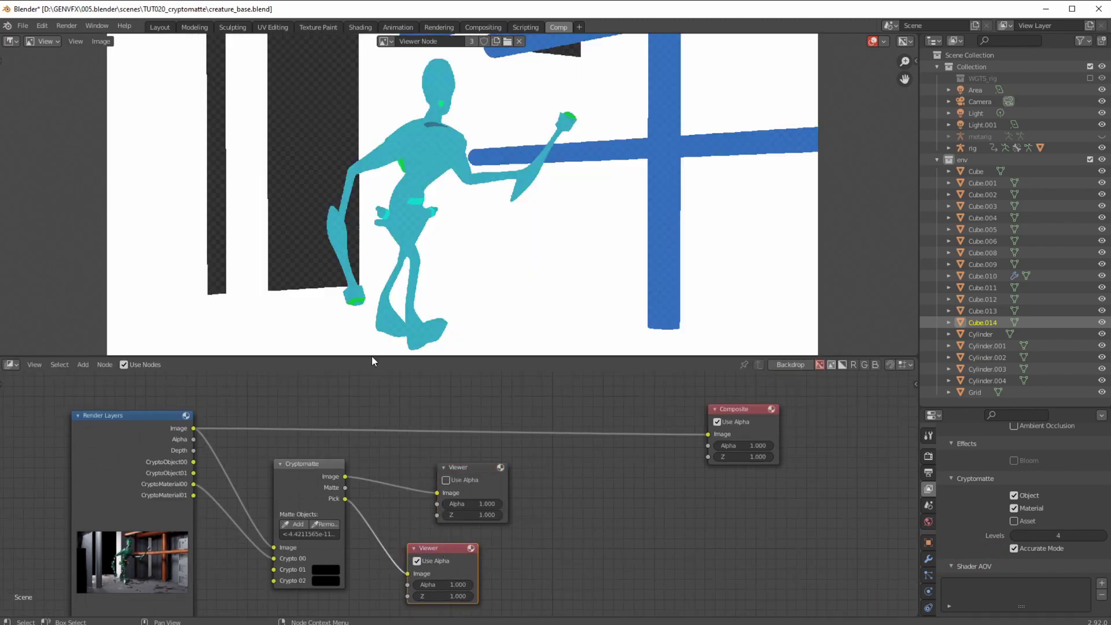
drag(730, 407, 731, 397)
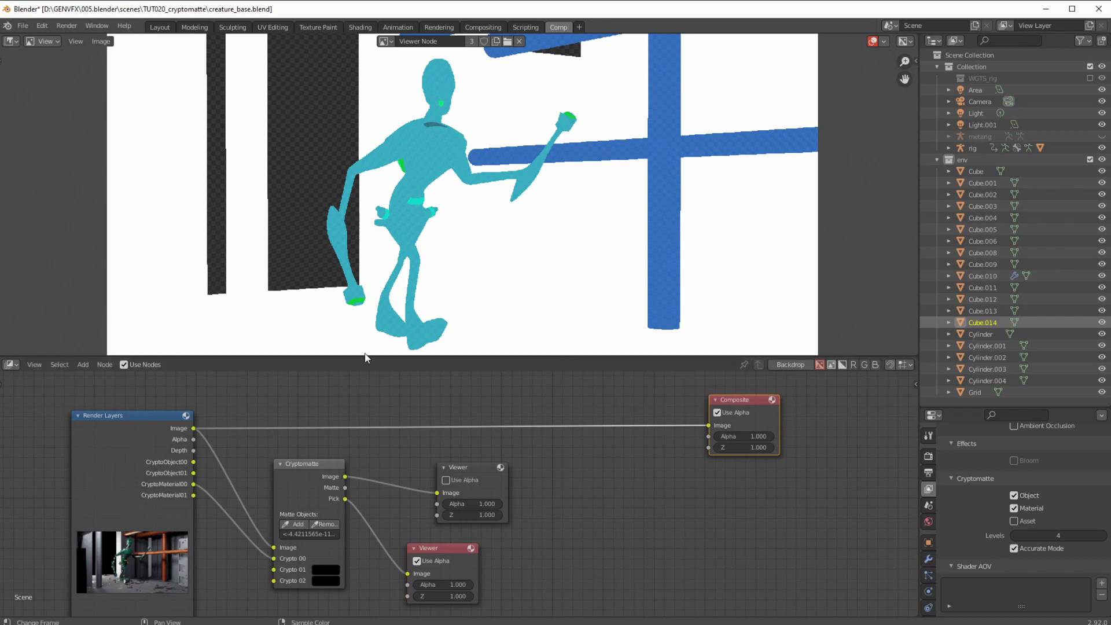
Move the Composite node farther out and stack the two Viewer nodes vertically between it and the Cryptomatte node.
click(461, 468)
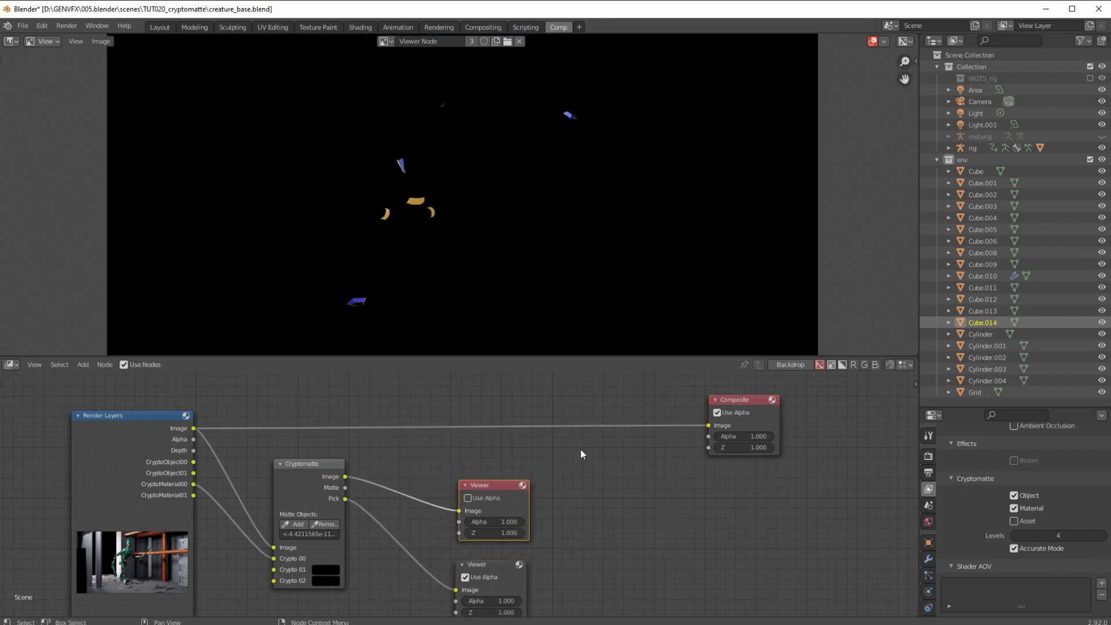
drag(738, 400, 766, 411)
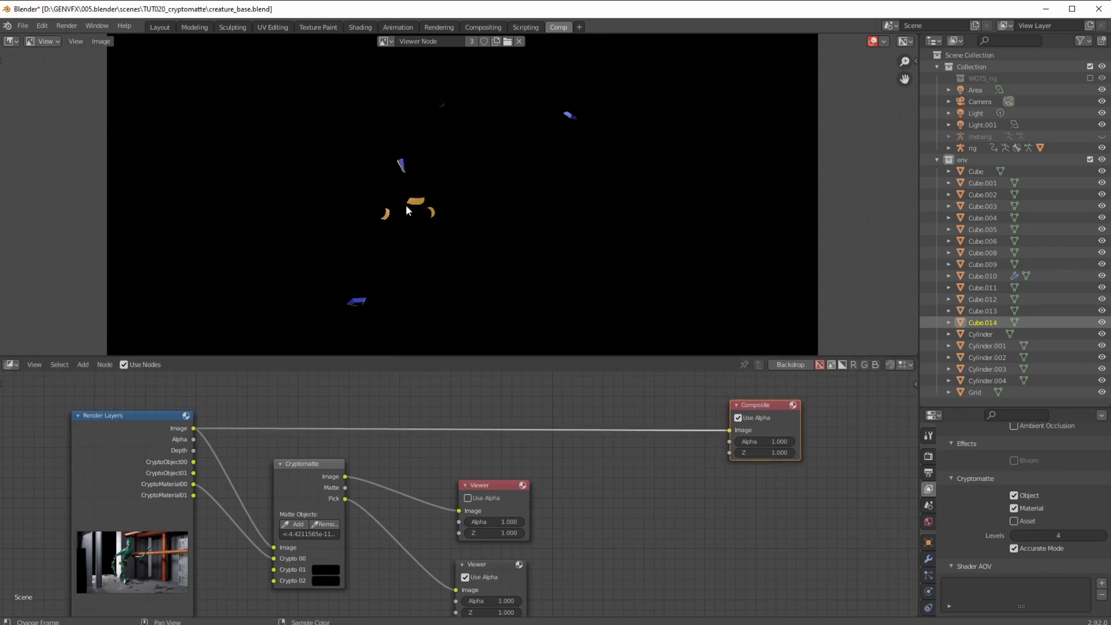
drag(498, 568, 530, 562)
drag(489, 485, 549, 495)
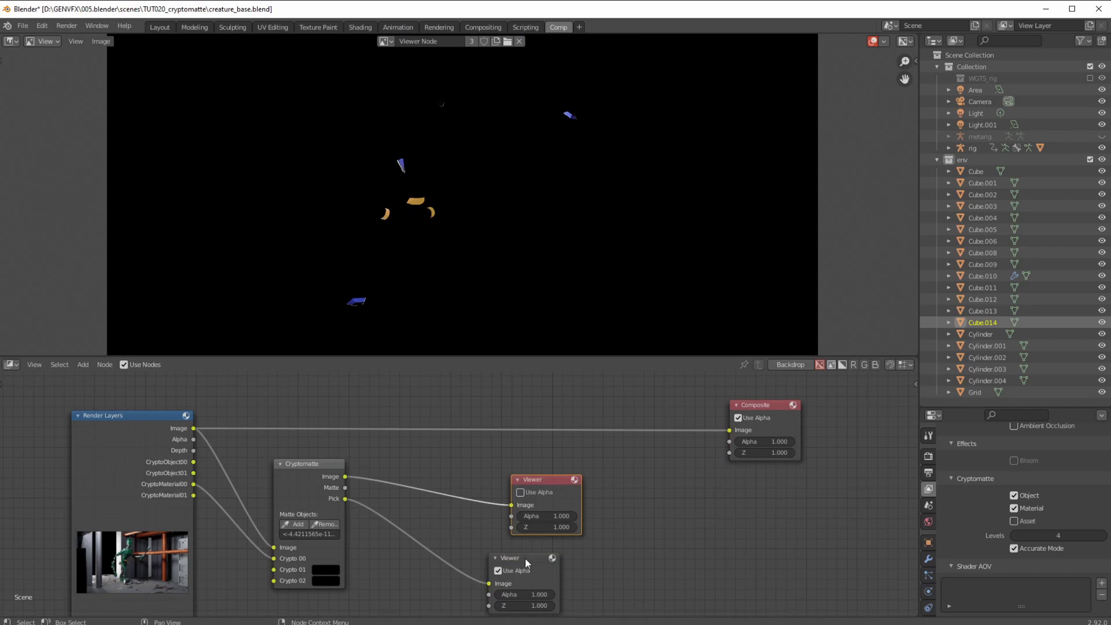
drag(525, 558, 556, 567)
click(541, 495)
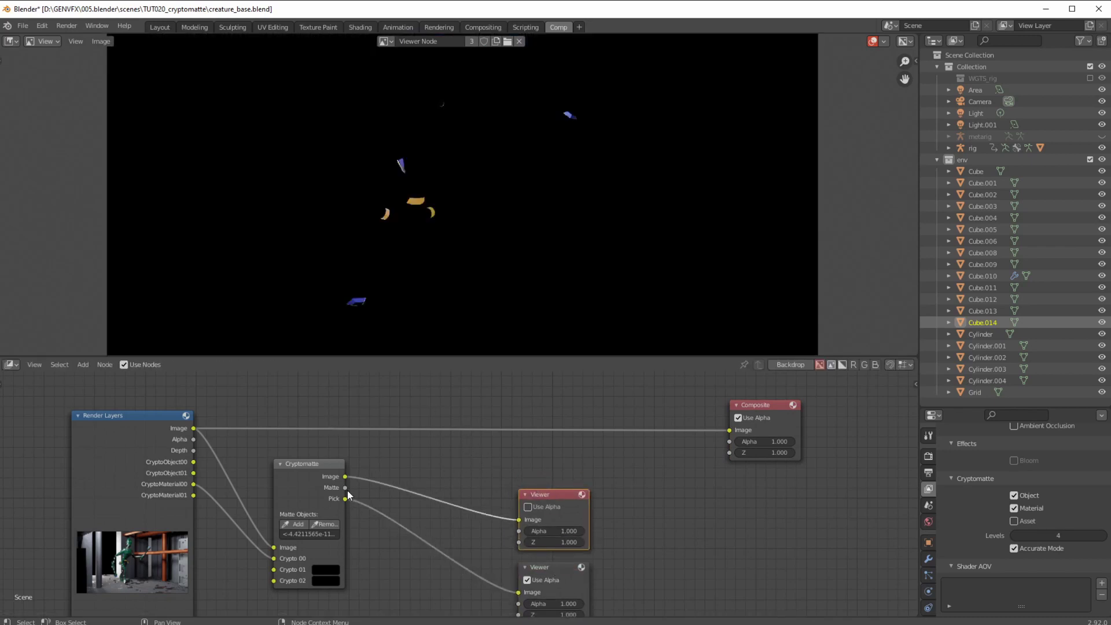
Using the Pick view, remove the hand patch and mouth materials from the matte objects, and display the Image output's Viewer node.
click(543, 567)
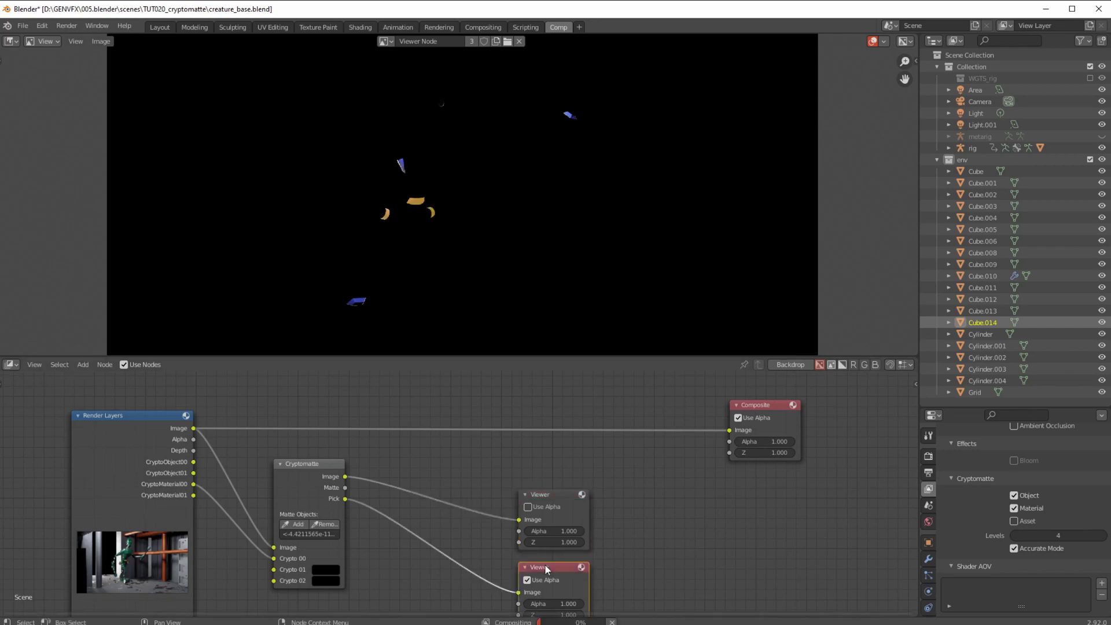
click(324, 524)
click(365, 294)
click(324, 524)
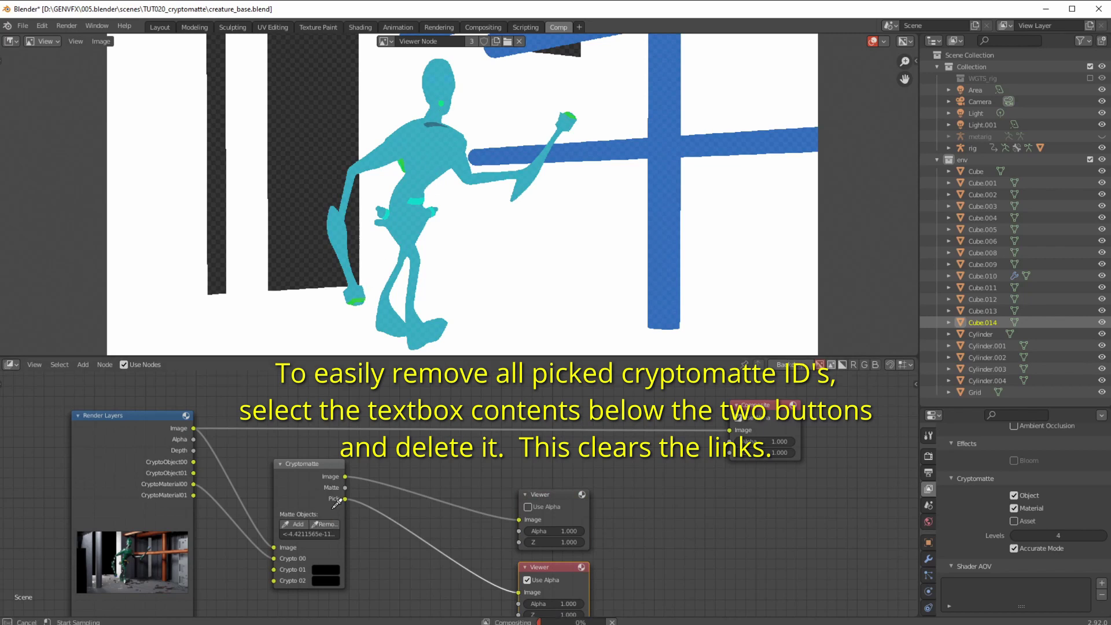
click(449, 98)
click(324, 524)
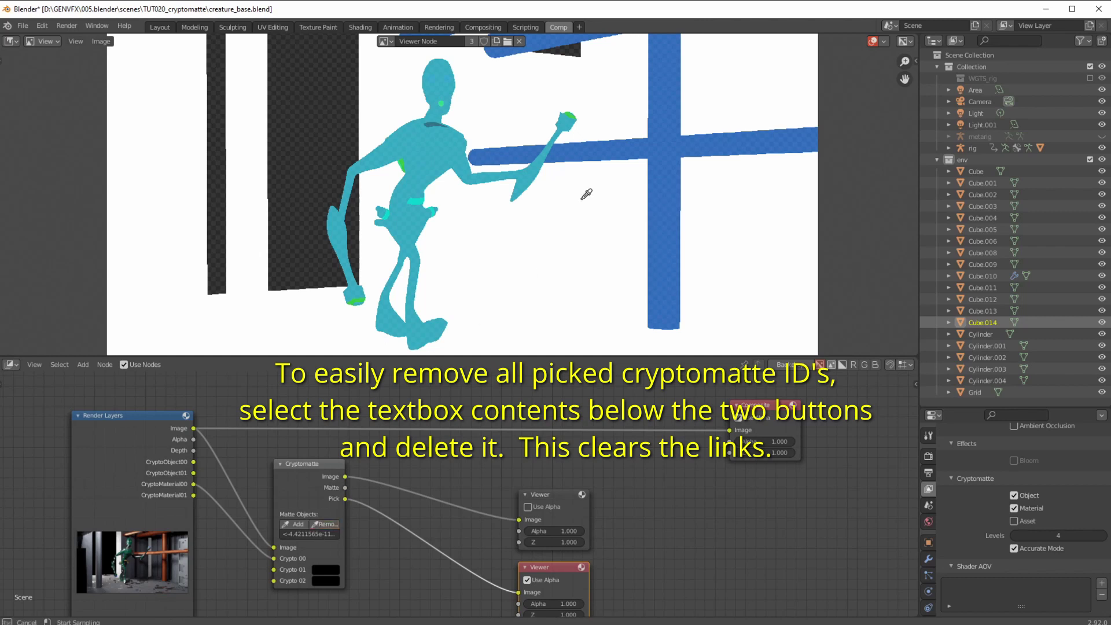
click(571, 119)
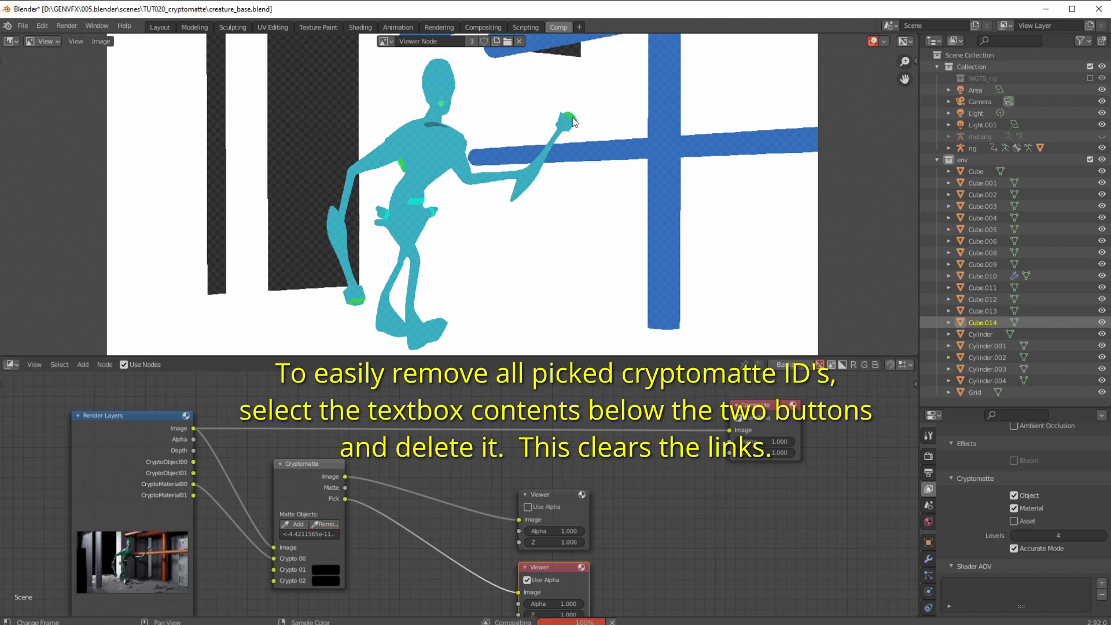
click(542, 498)
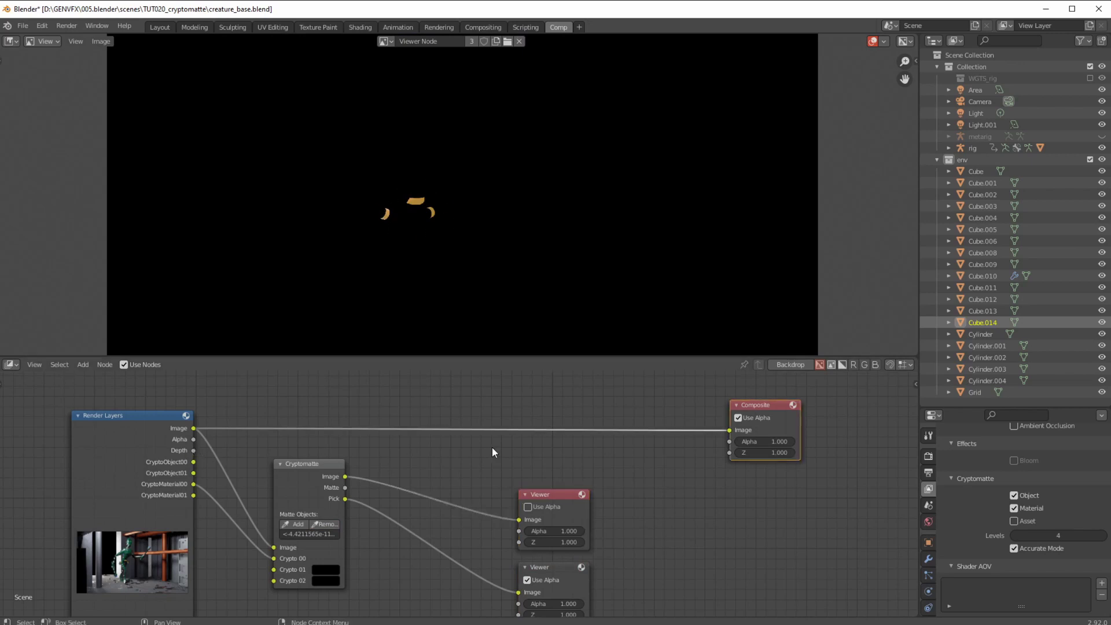
Add a Viewer node below the Composite node, link the Render Layers Image output to it, and align the two output nodes.
mouse_move(84, 365)
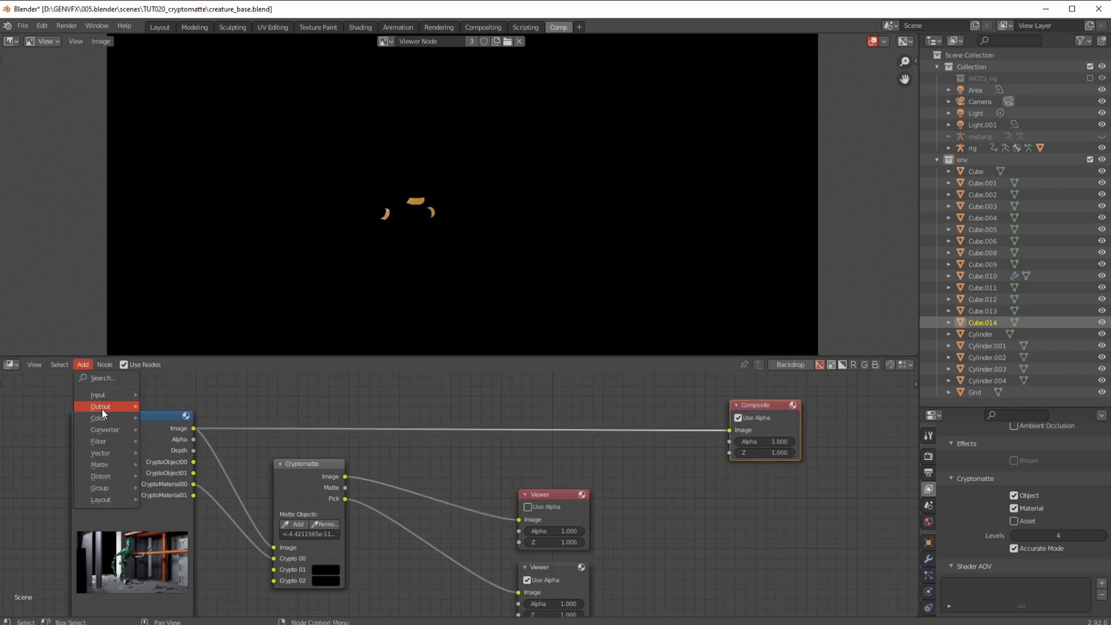
mouse_move(102, 407)
click(167, 457)
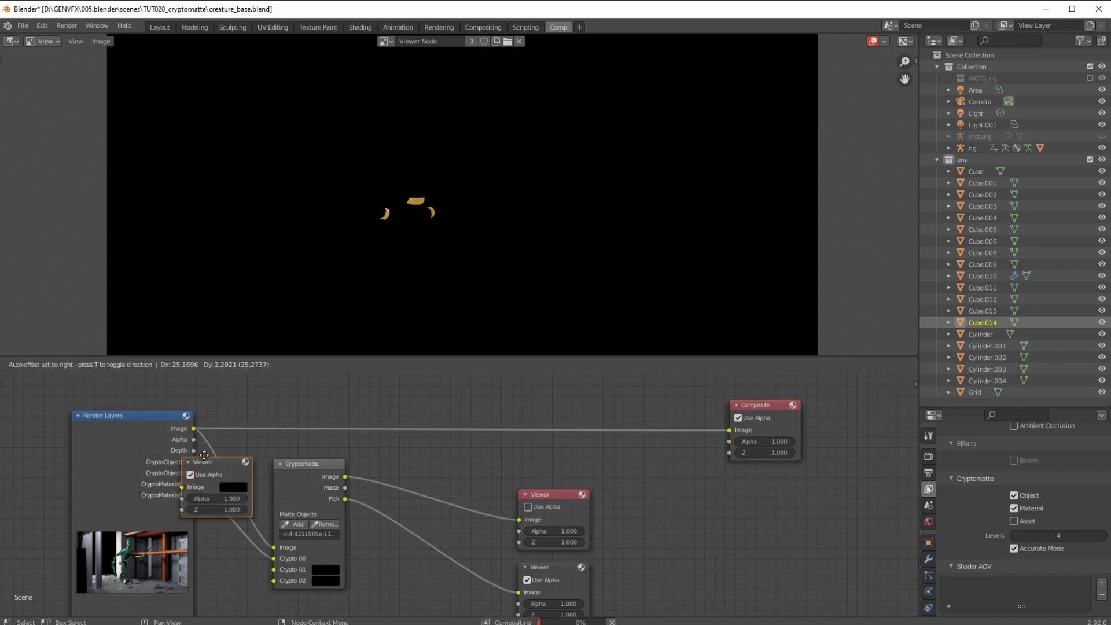
drag(736, 503, 197, 428)
click(756, 479)
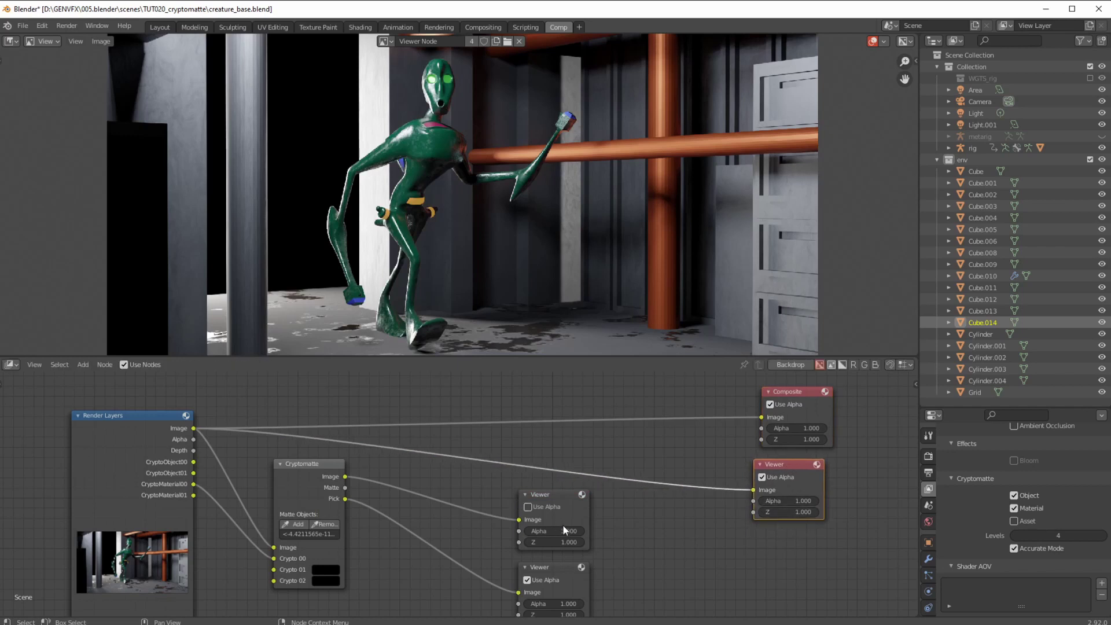
drag(777, 390, 768, 391)
click(771, 467)
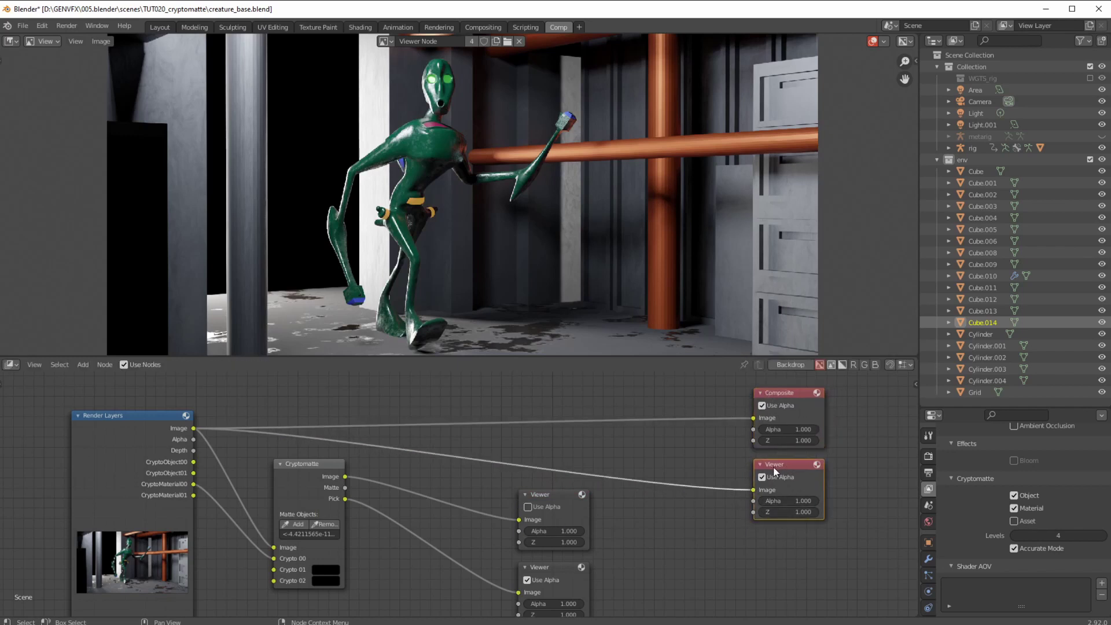
Insert a Hue Saturation Value node into the link between the Render Layers Image output and the Viewer below Composite.
click(83, 365)
mouse_move(89, 418)
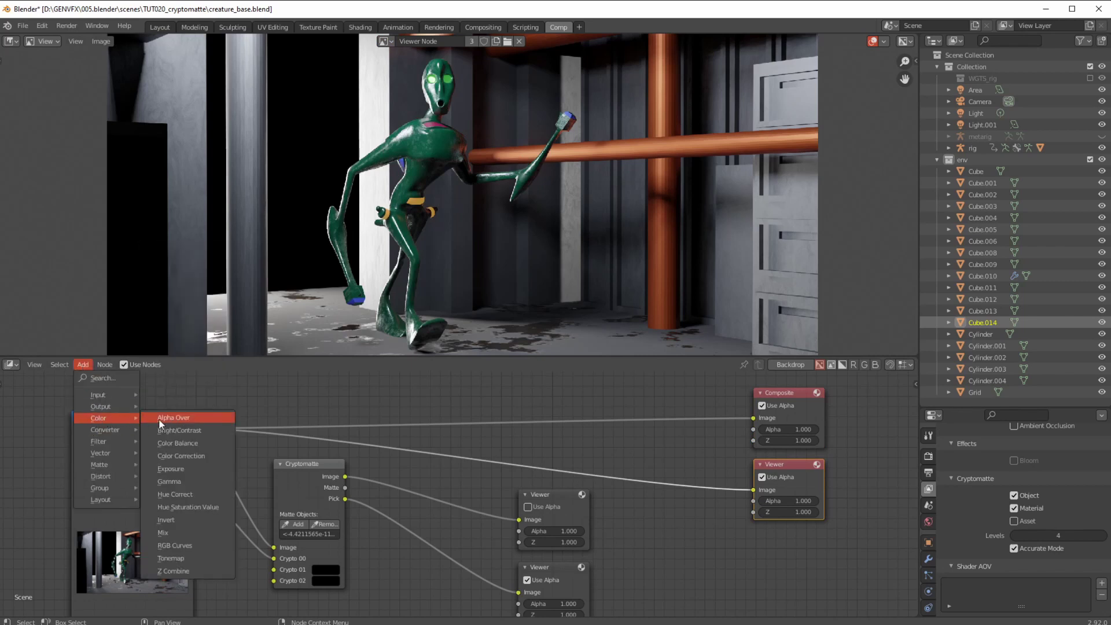
click(203, 506)
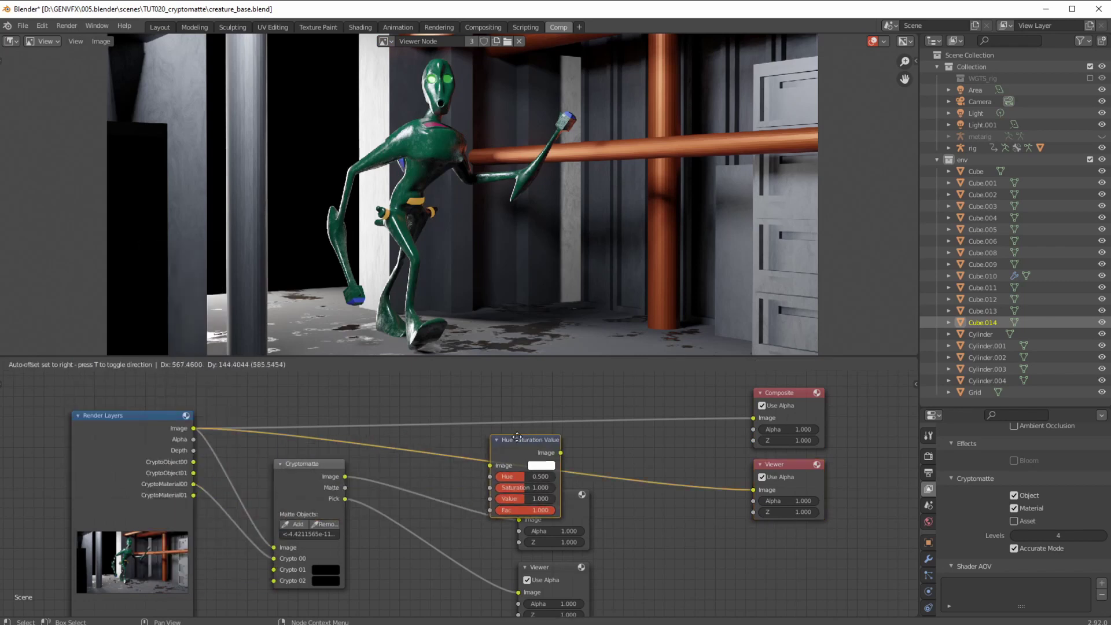
click(669, 452)
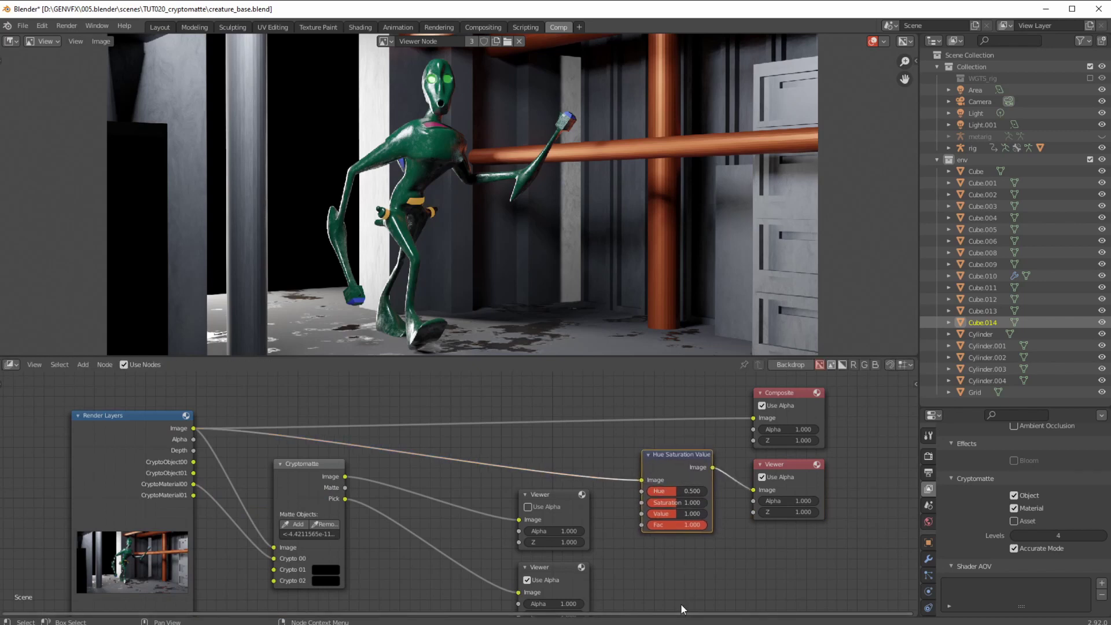
drag(674, 502, 695, 513)
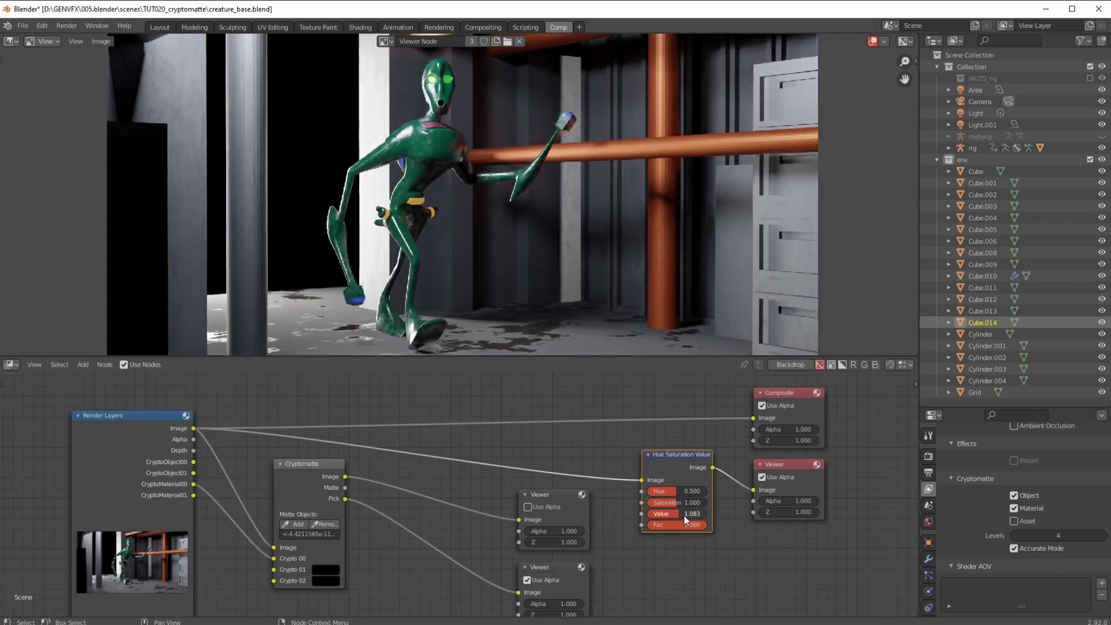
drag(668, 453, 669, 447)
Link the Cryptomatte Matte output to the Hue Saturation Value node's Fac input, and display the Viewer connected to that node.
click(540, 492)
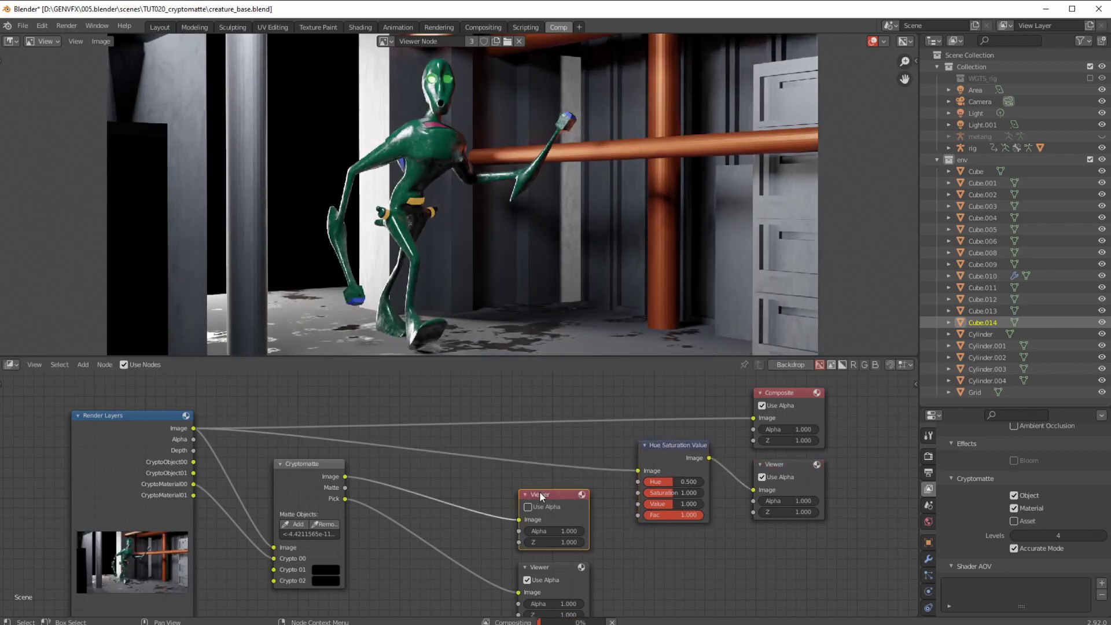
drag(539, 491, 498, 488)
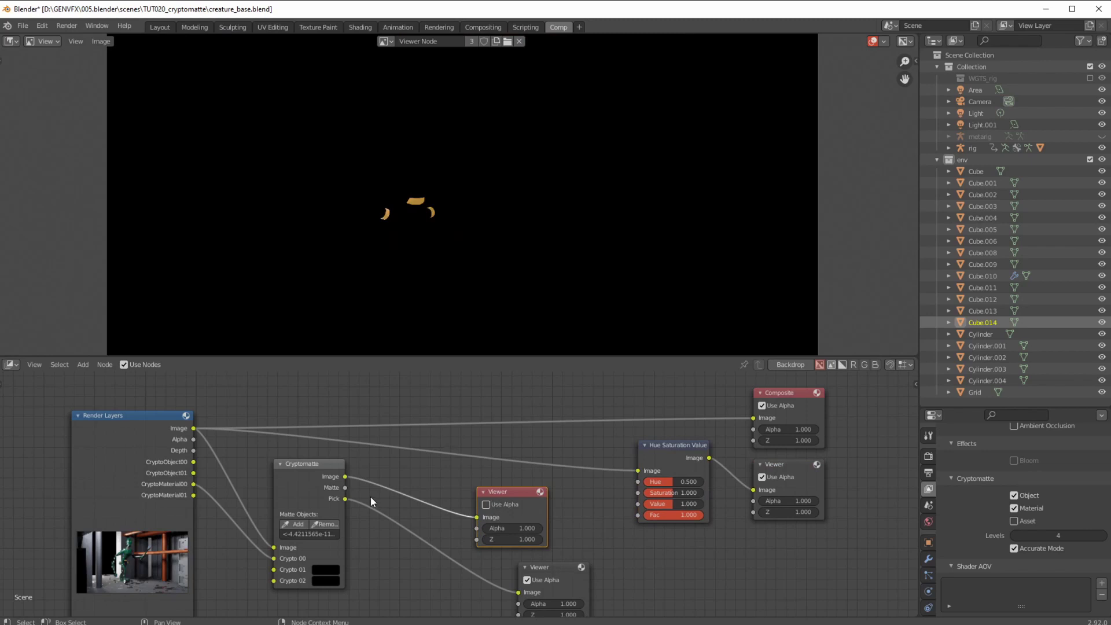
drag(346, 489, 638, 515)
drag(517, 494, 405, 567)
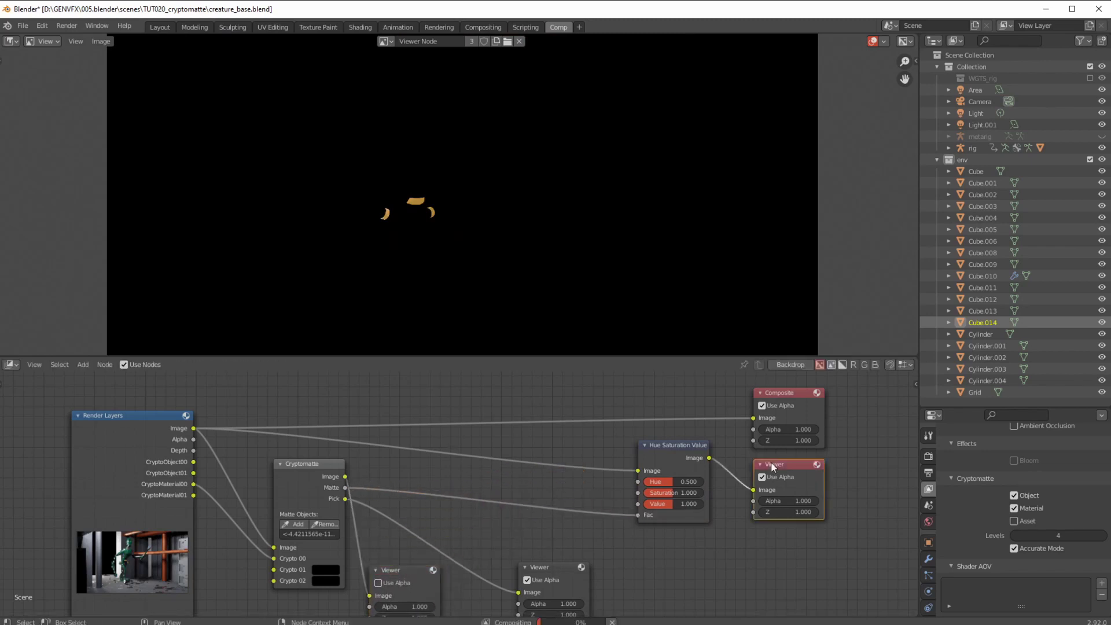
click(771, 461)
drag(661, 441, 639, 442)
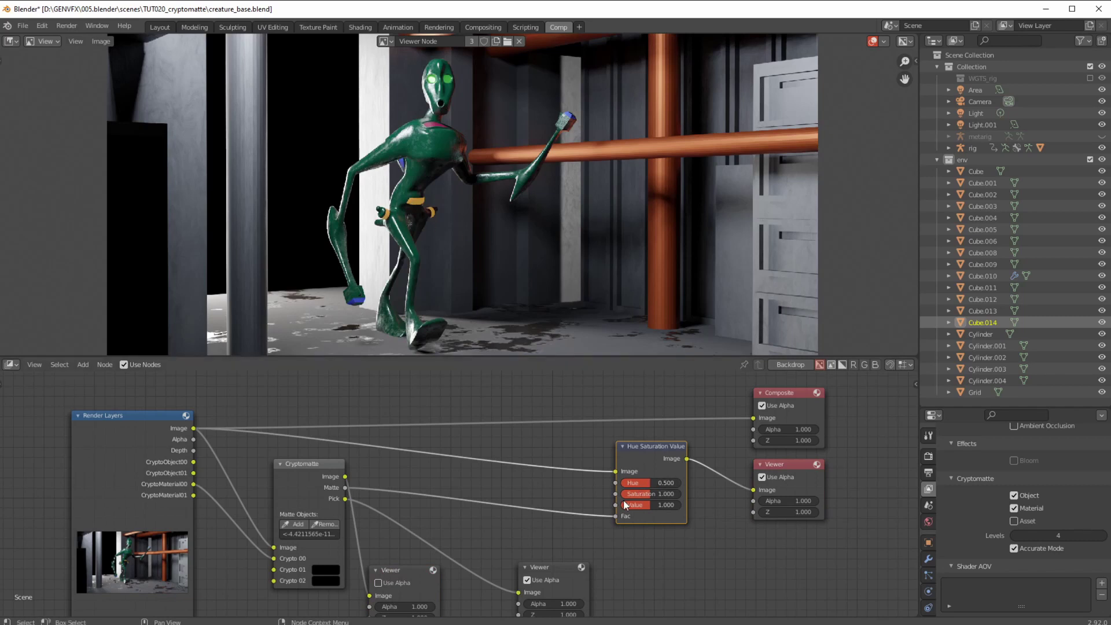
Collapse the Viewer nodes on the Image and Pick outputs, and reposition the Pick Viewer and the Cryptomatte node.
click(393, 572)
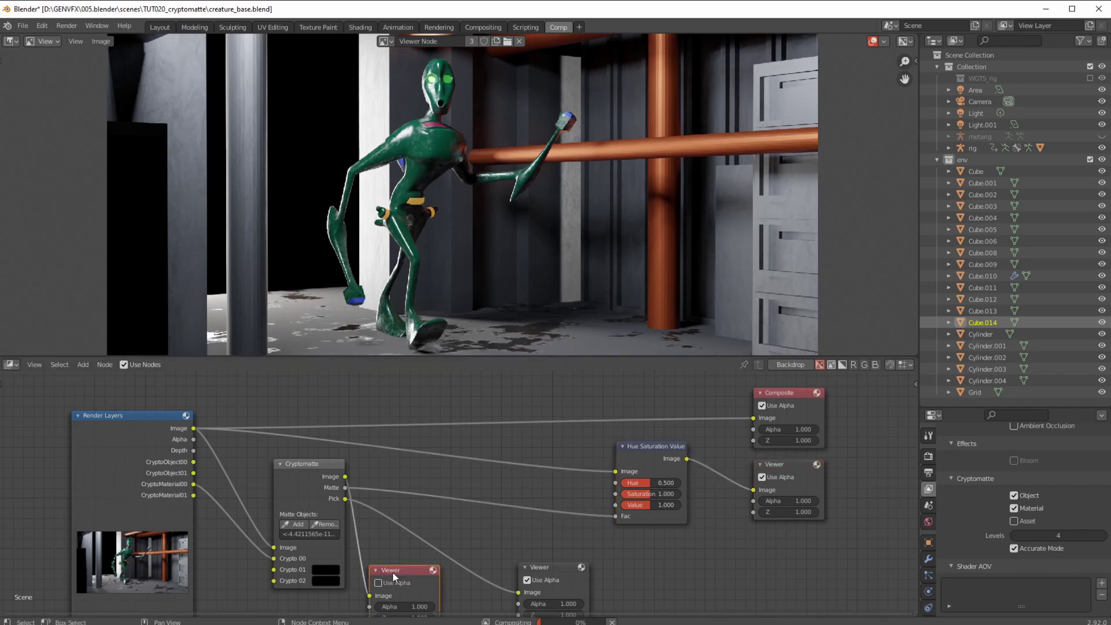
click(375, 570)
click(527, 569)
drag(530, 567, 420, 587)
drag(305, 467, 283, 487)
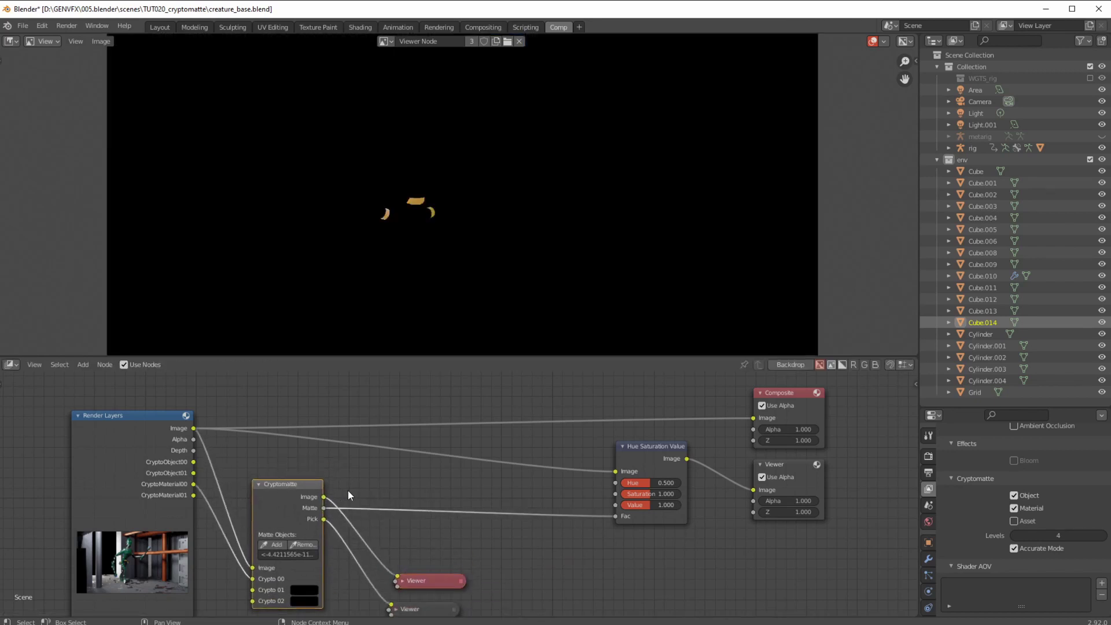
Move the Hue Saturation Value node closer to the Cryptomatte node and display the Viewer connected to it.
scroll(309, 564, down, 1)
drag(651, 447, 573, 456)
click(774, 467)
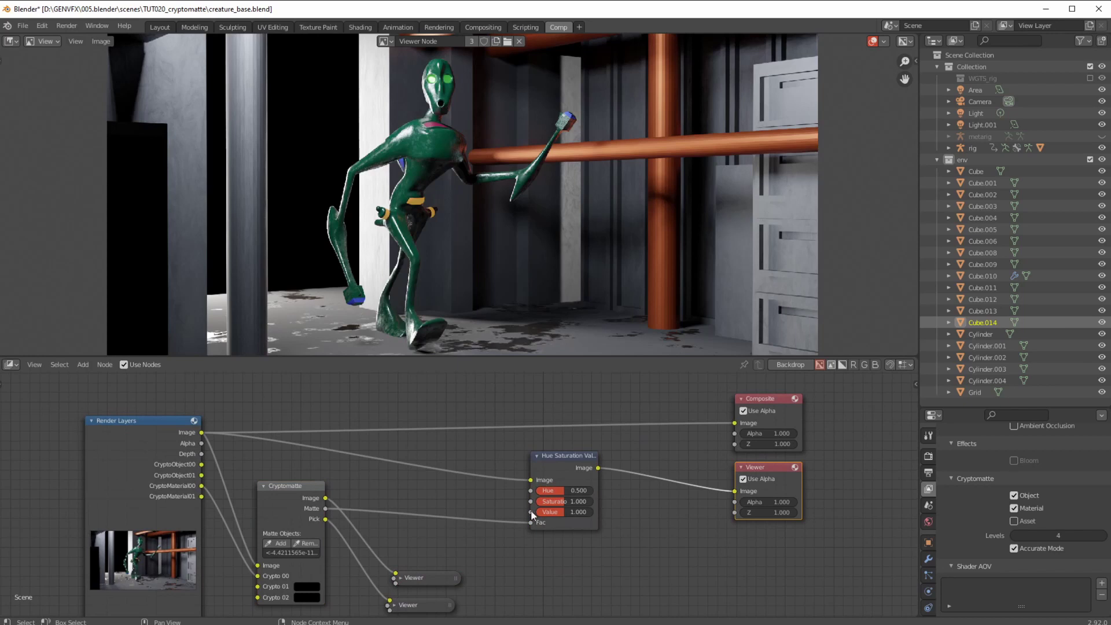
Set the Hue Saturation Value node to Hue 0.692, Saturation 2.000 and Value 2.000.
scroll(533, 514, up, 3)
middle_drag(570, 508, 473, 493)
scroll(491, 423, up, 1)
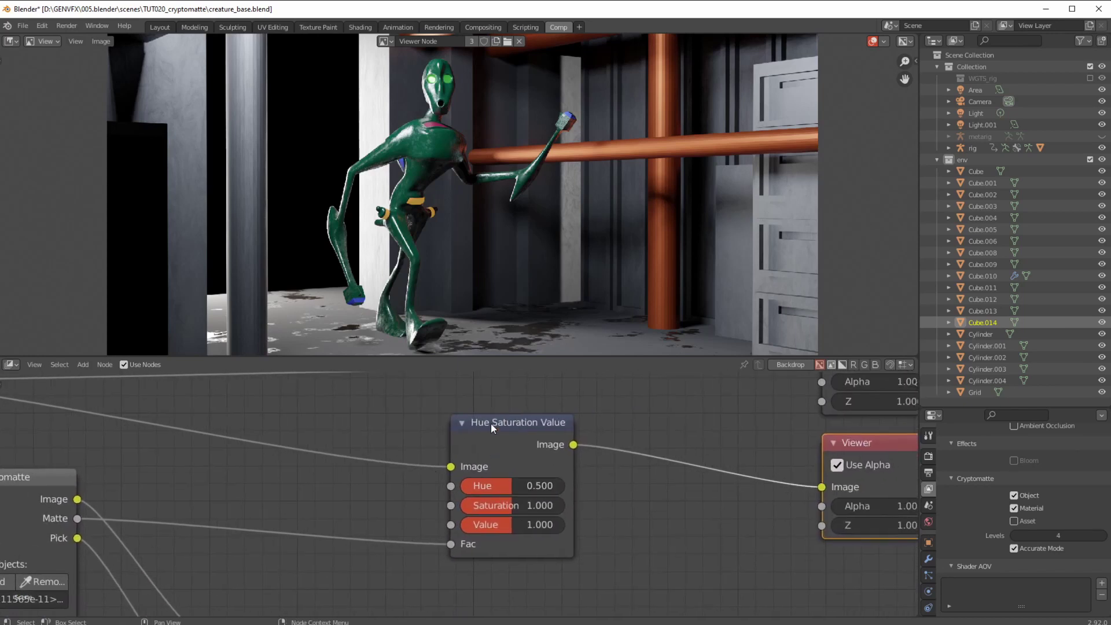
drag(506, 487, 602, 481)
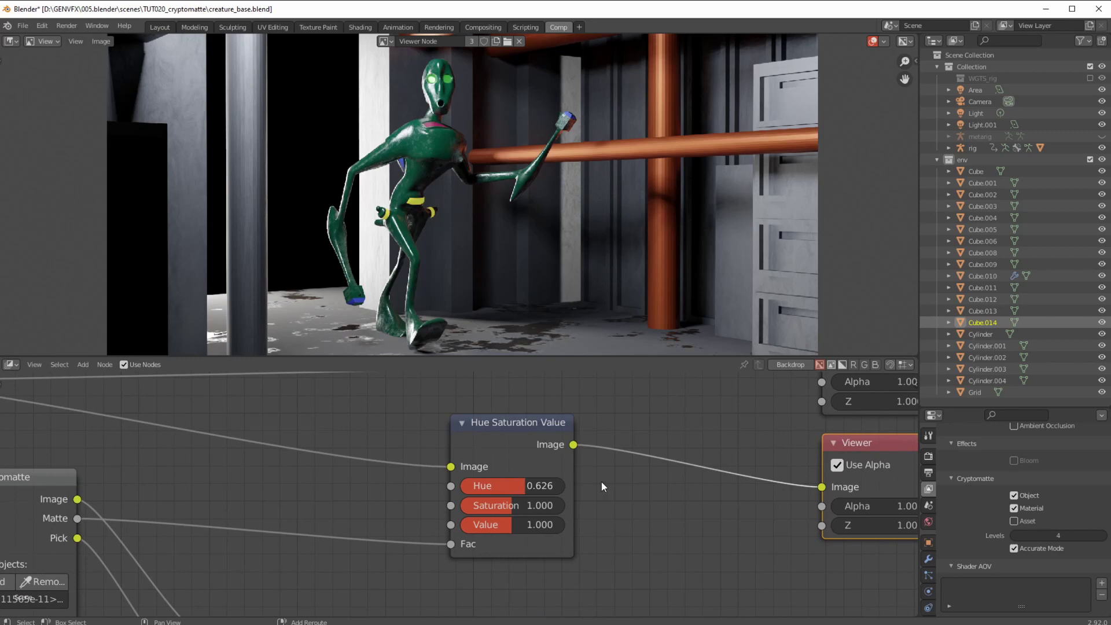
mouse_move(508, 506)
mouse_down()
mouse_move(521, 506)
mouse_move(518, 525)
mouse_up()
drag(524, 525, 374, 495)
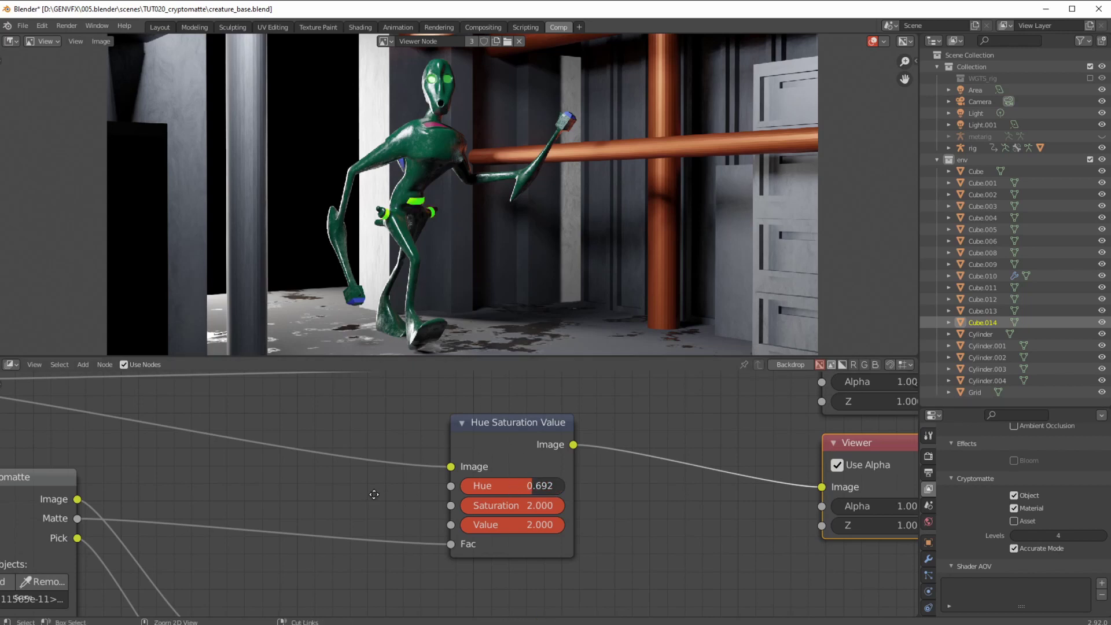
Spread out the node tree by repositioning the Composite, its neighbouring Viewer, the Hue Saturation Value and the Cryptomatte nodes.
scroll(374, 494, down, 3)
drag(692, 479, 798, 466)
drag(683, 405, 771, 391)
ctrl+middle_drag(669, 443, 348, 482)
drag(488, 476, 422, 464)
middle_drag(356, 558, 347, 486)
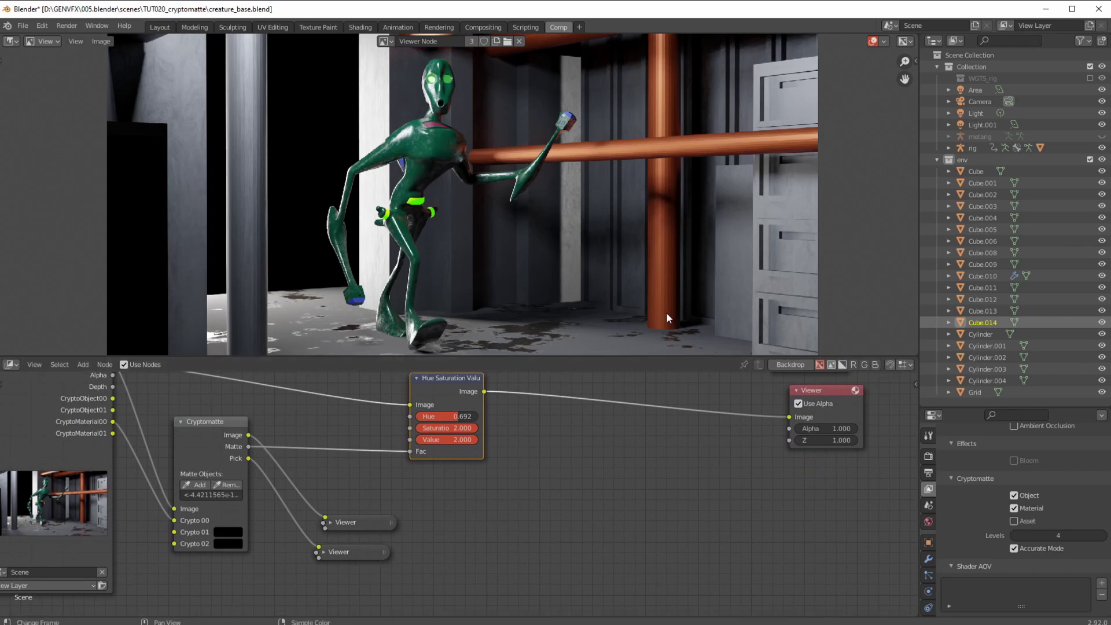
ctrl+shift+click(219, 429)
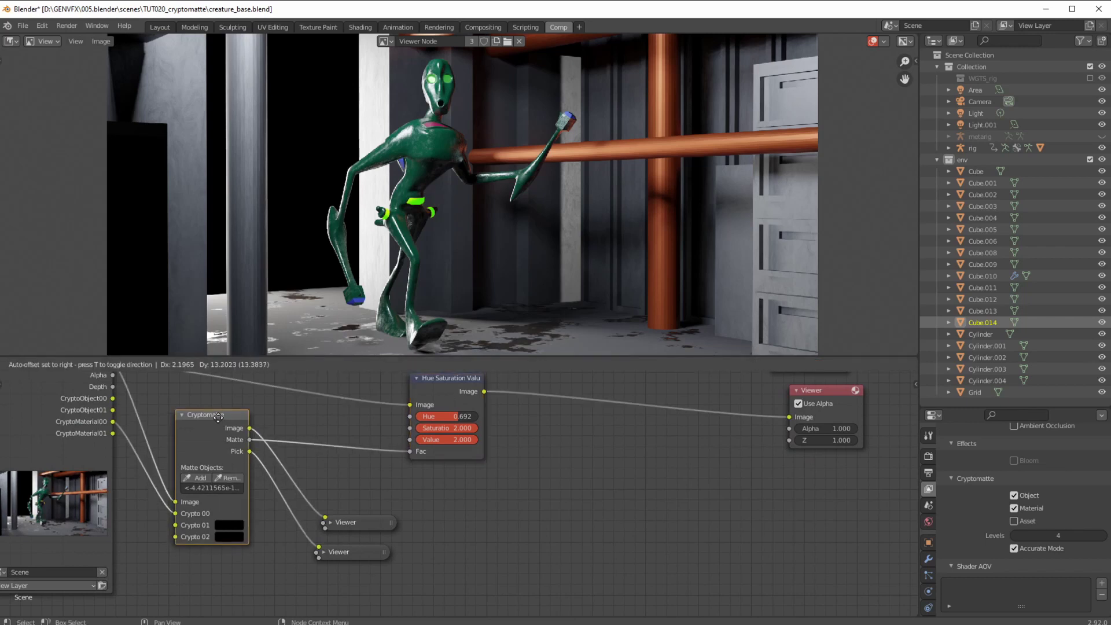
Add a second Cryptomatte node below the first and link the Render Layers Image and CryptoMaterial00 outputs to its Image and Crypto 00 inputs.
key(Home)
click(83, 364)
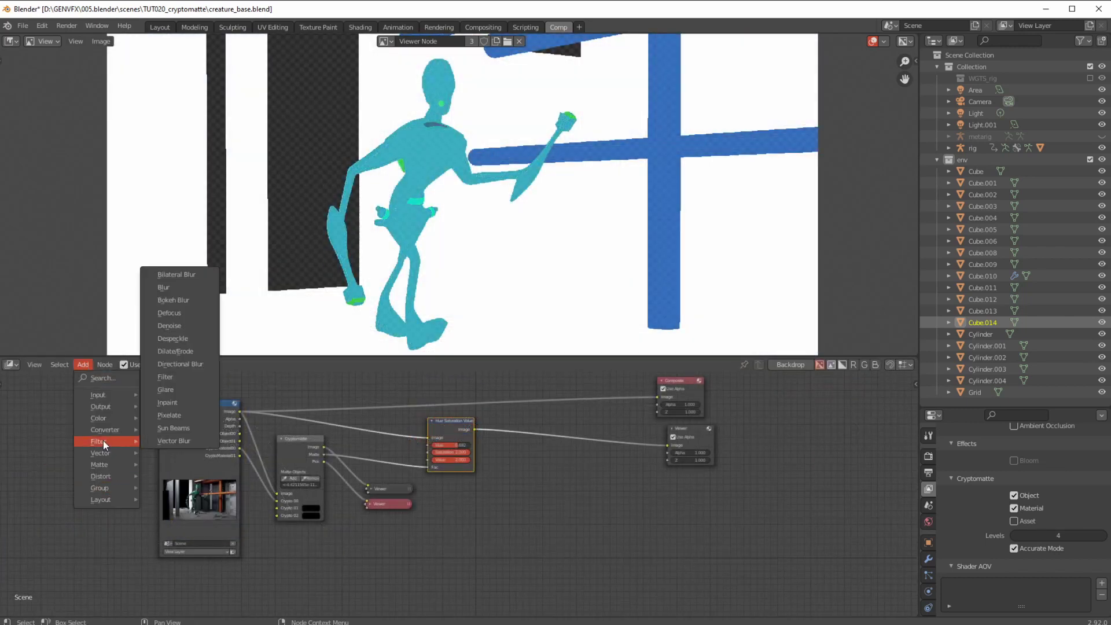
mouse_move(104, 464)
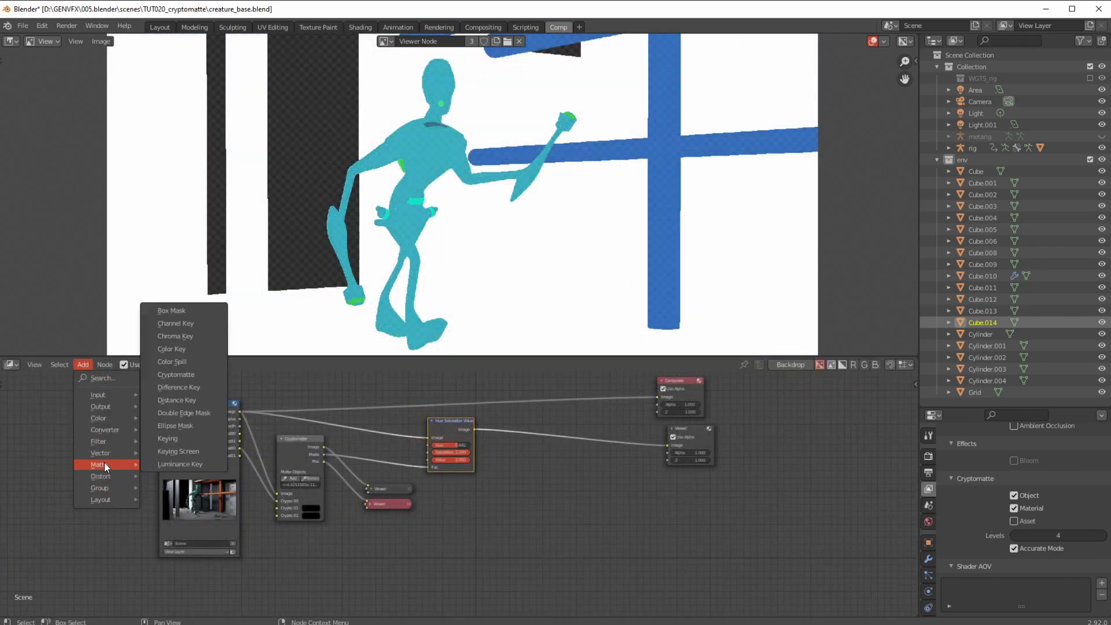
click(173, 375)
click(344, 523)
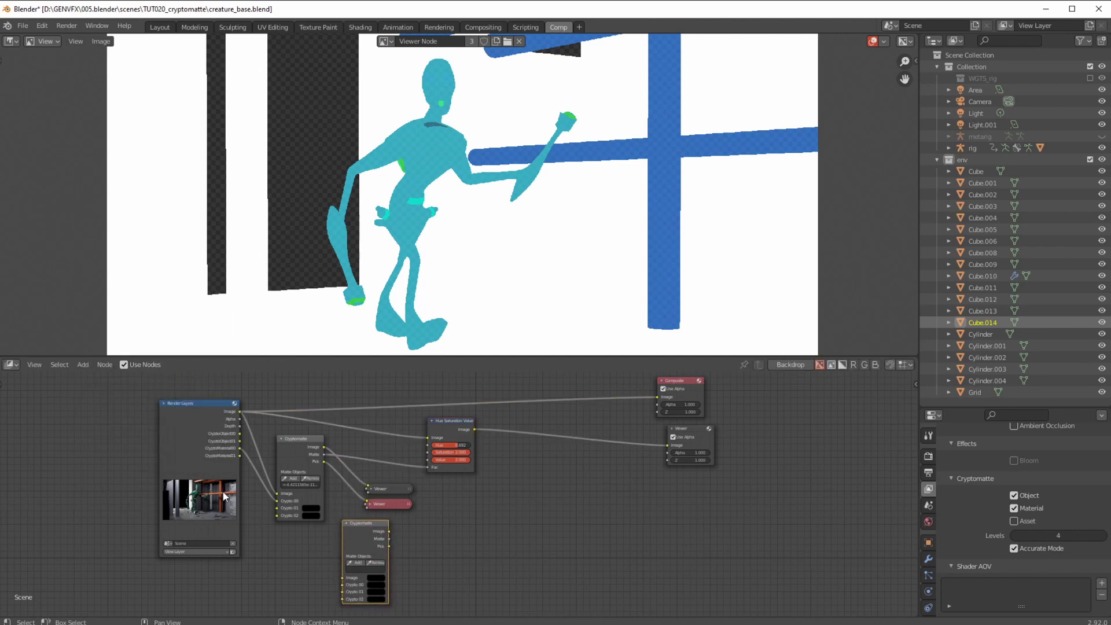
scroll(225, 496, up, 2)
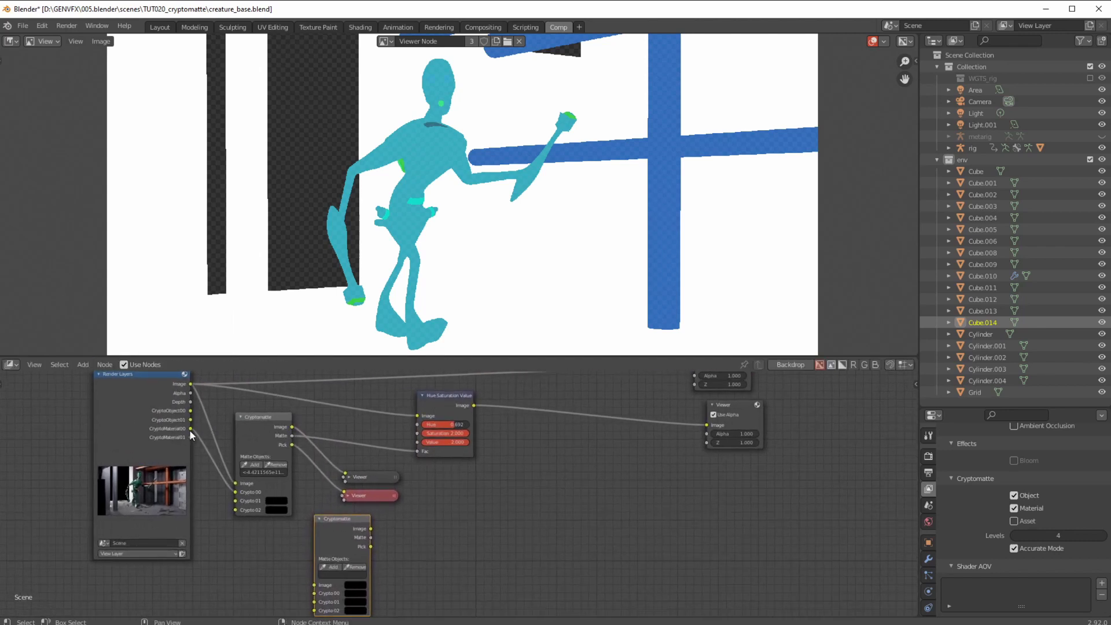
drag(190, 429, 313, 594)
drag(191, 383, 314, 585)
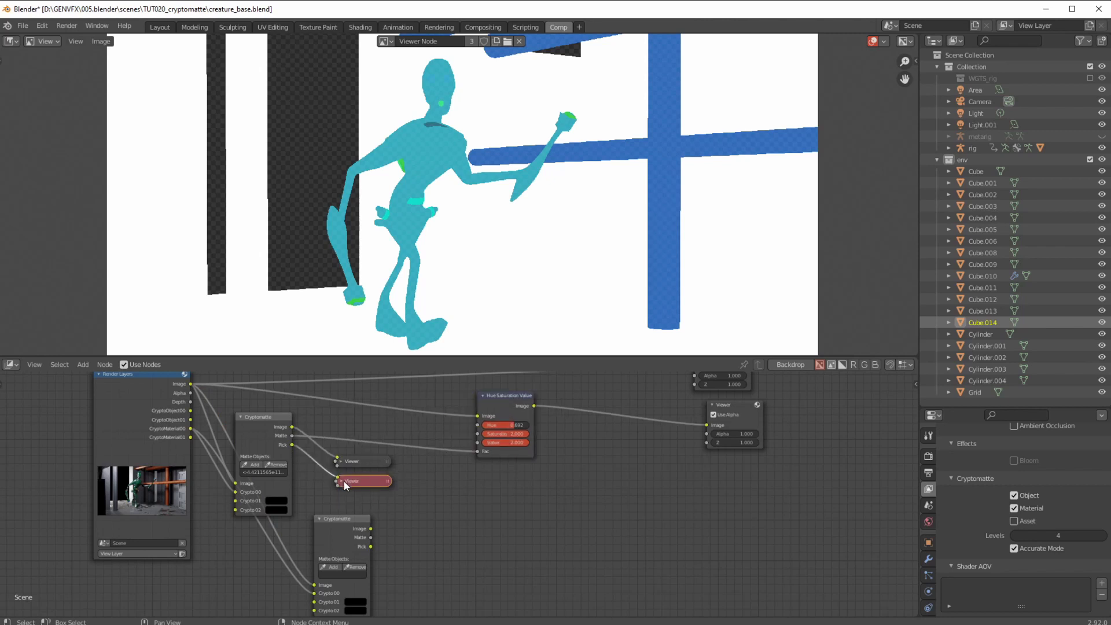
Move the Image and Pick links of the two collapsed Viewers from the first Cryptomatte node to the second one.
middle_drag(319, 481, 292, 460)
drag(268, 426, 346, 525)
drag(333, 457, 399, 529)
drag(310, 441, 416, 529)
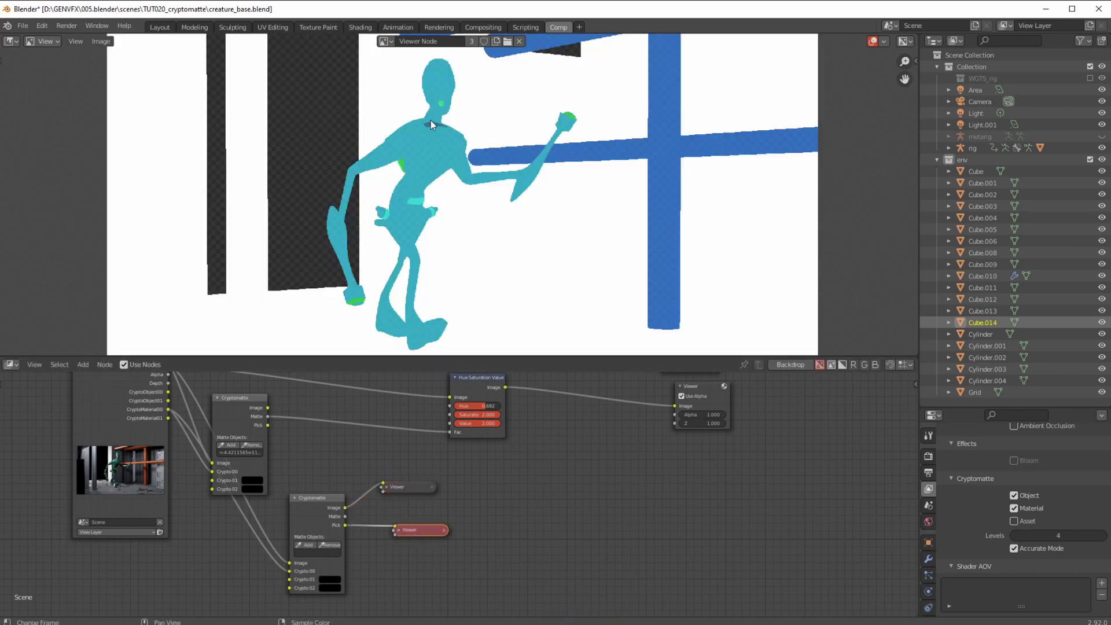
Add the creature's body material to the second Cryptomatte's matte and display the Viewer on its Image output.
click(307, 546)
click(403, 236)
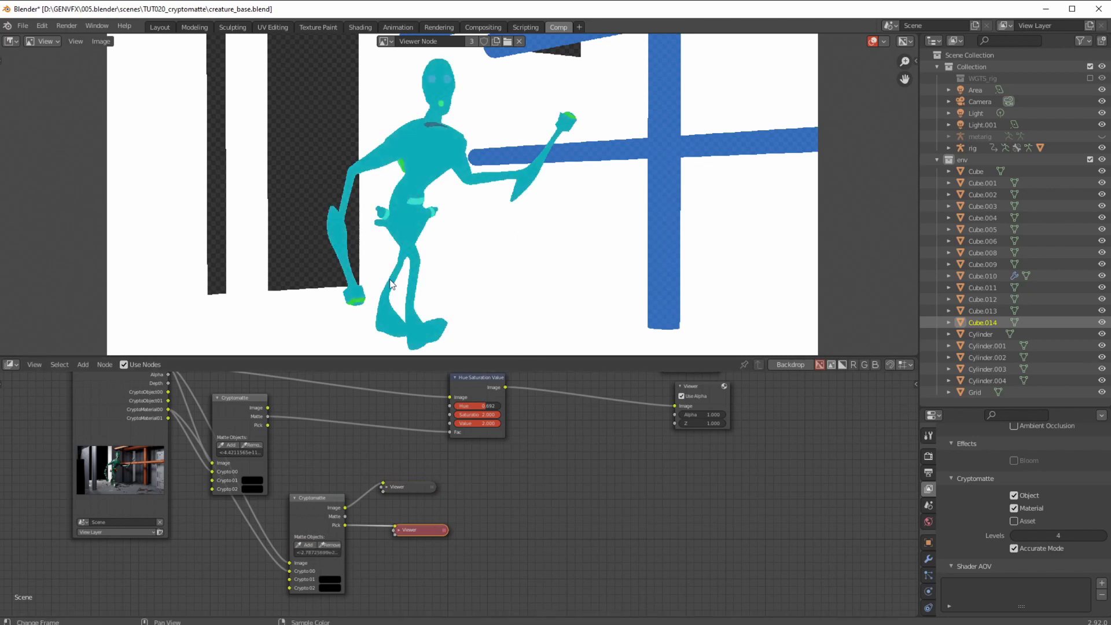
drag(408, 487, 417, 503)
scroll(490, 490, down, 1)
middle_drag(490, 490, 448, 500)
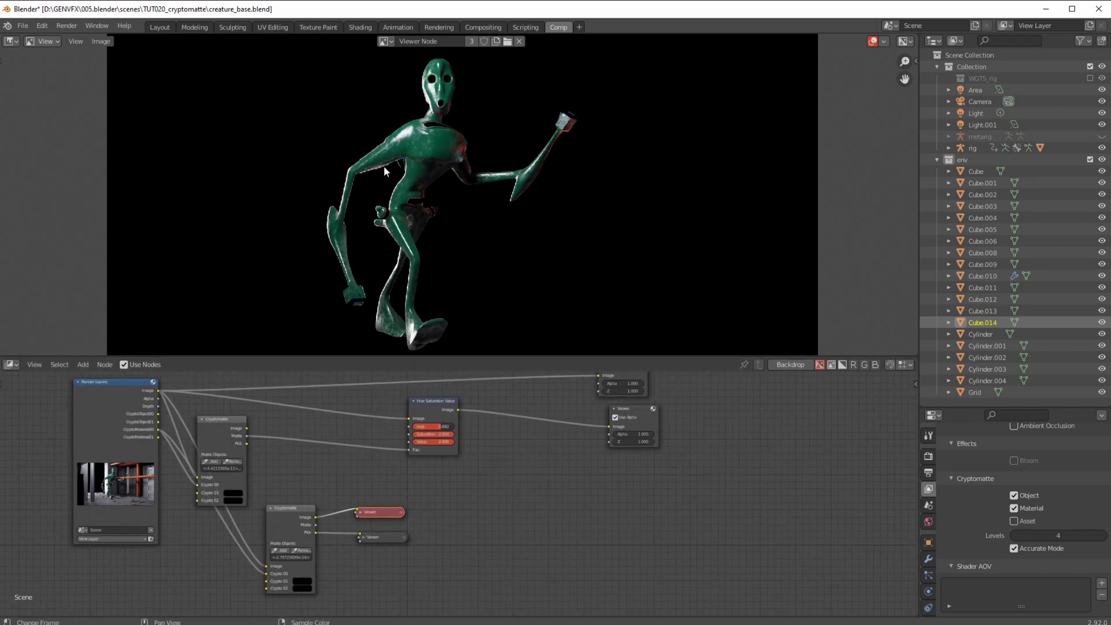
scroll(429, 518, down, 1)
middle_drag(429, 519, 406, 524)
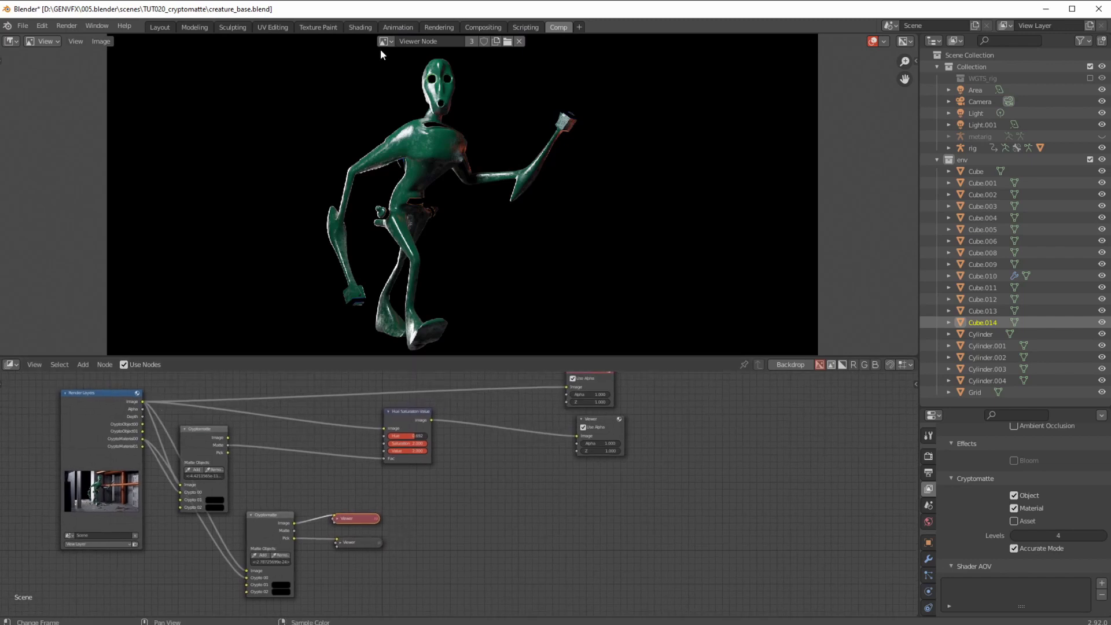
Insert a second Hue Saturation Value node before the final Viewer and link the second Cryptomatte's Matte output to its Fac input.
drag(598, 426, 725, 425)
click(83, 365)
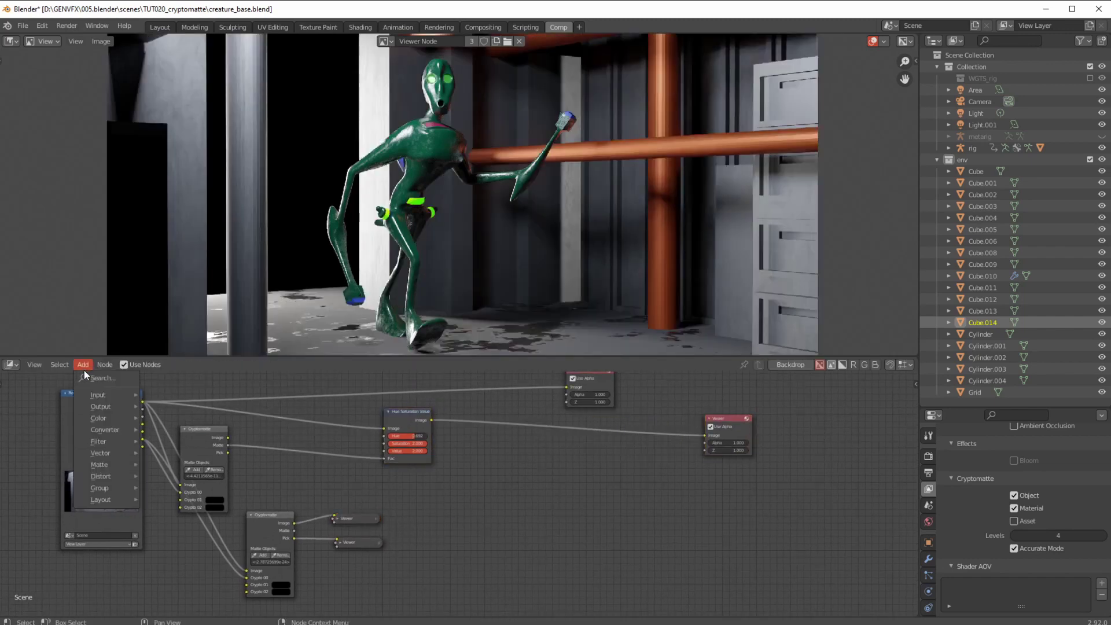
mouse_move(101, 418)
click(211, 510)
click(521, 418)
drag(294, 531, 522, 470)
Set the second Hue Saturation Value node to Hue 0.050, Saturation 0.600 and Value 1.900.
scroll(457, 533, up, 1)
scroll(510, 419, up, 4)
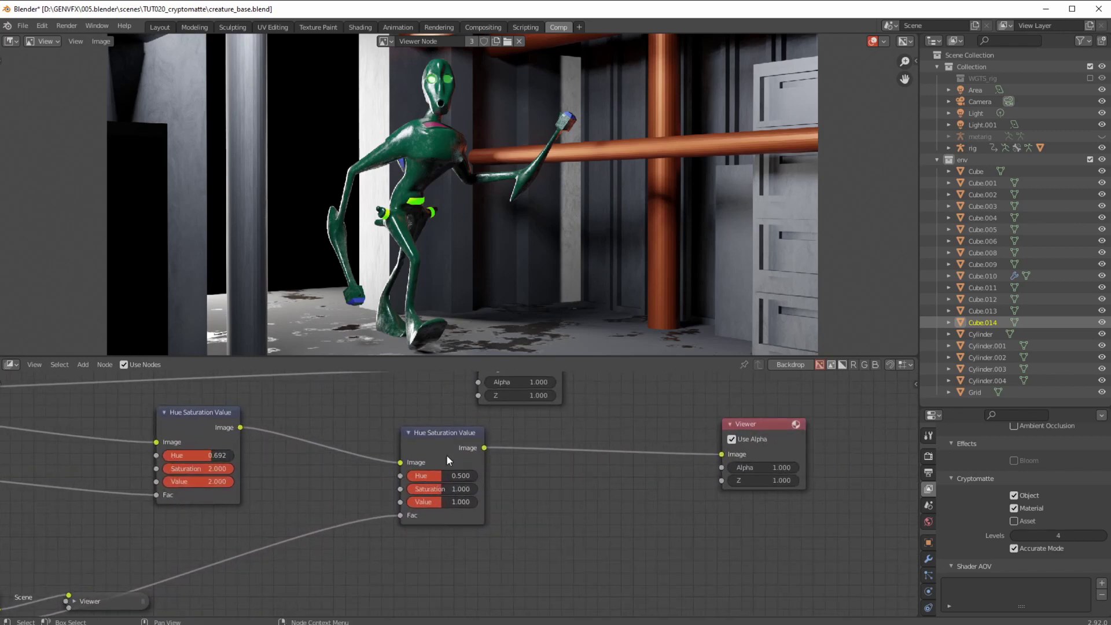
mouse_move(440, 477)
mouse_down()
mouse_move(410, 477)
mouse_move(443, 489)
mouse_up()
drag(440, 502, 454, 502)
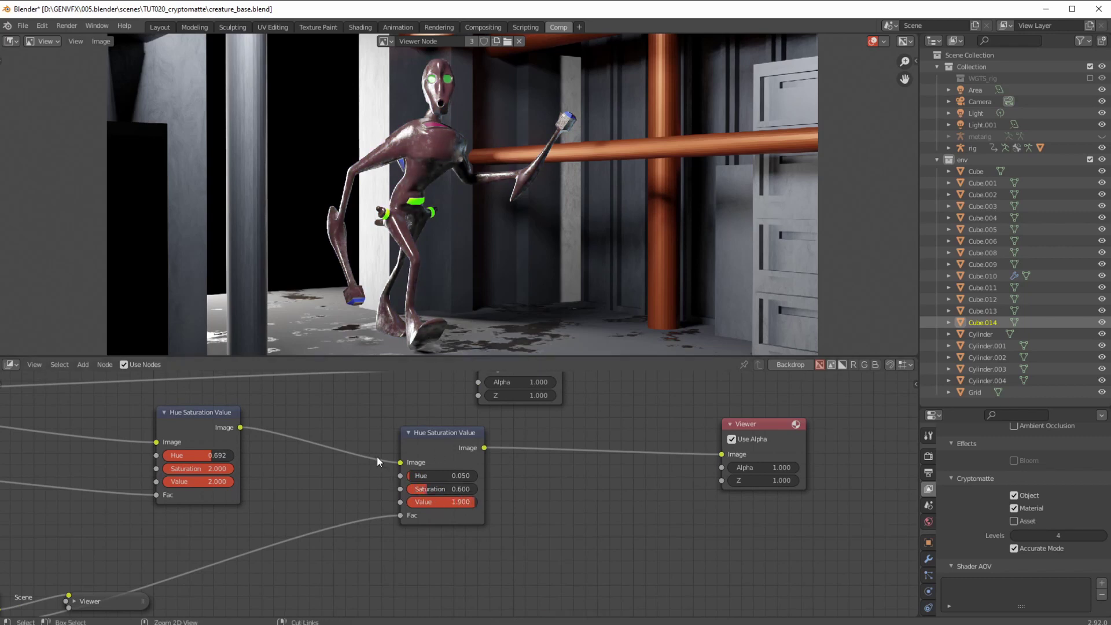
Tidy the Composite, both Hue Saturation Value nodes and the collapsed Viewers into a compact layout, and display the final Viewer.
scroll(376, 457, down, 2)
ctrl+middle_drag(367, 488, 391, 506)
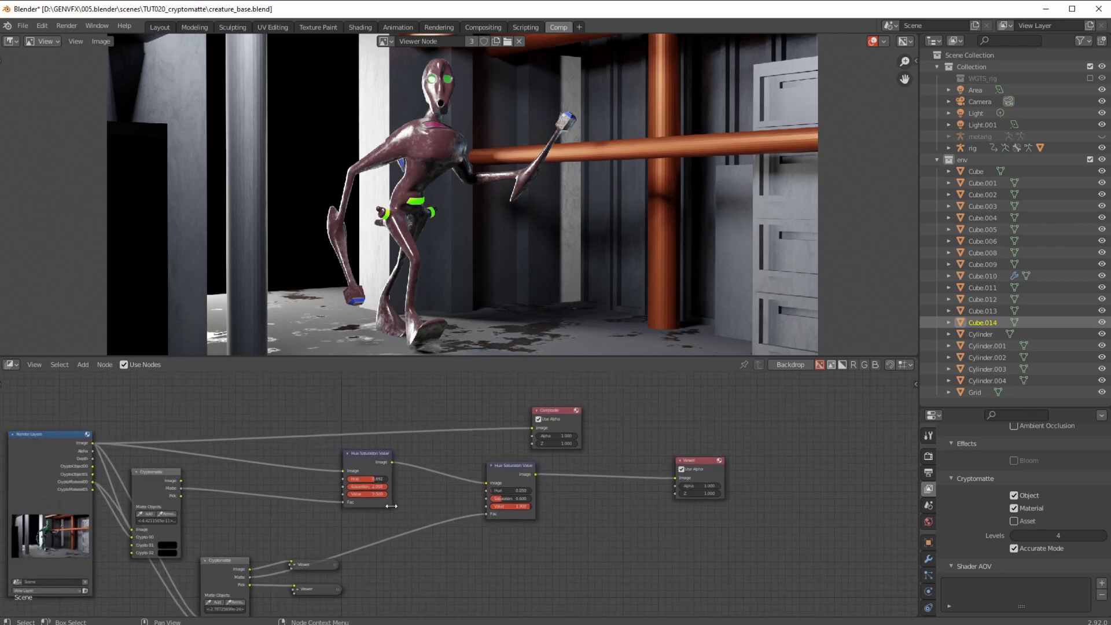
drag(567, 409, 369, 393)
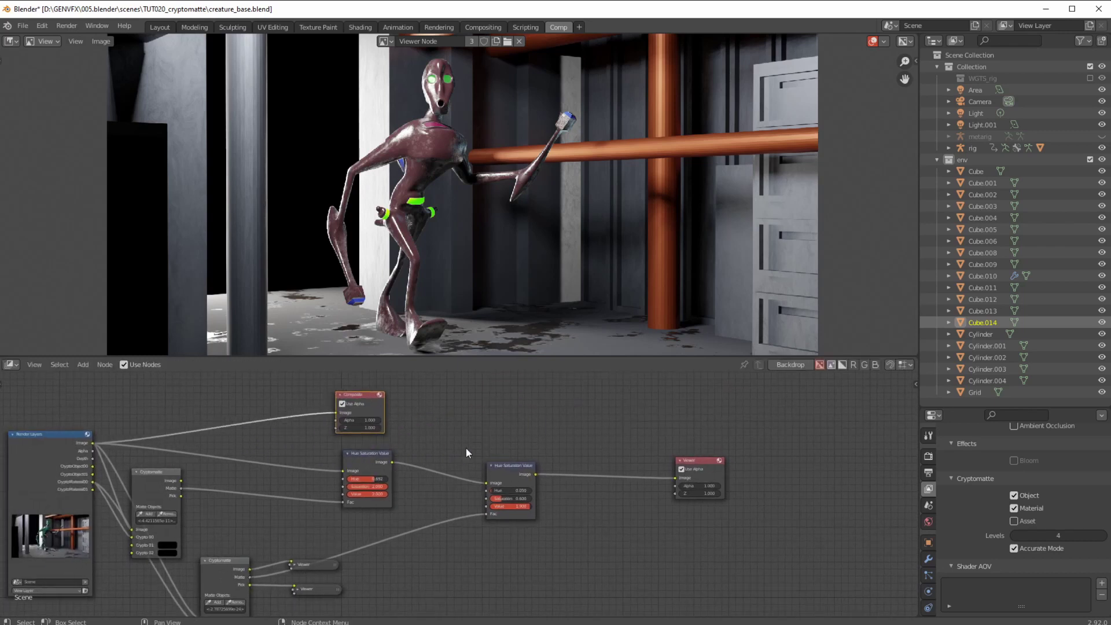
drag(361, 454, 360, 462)
drag(500, 467, 429, 475)
drag(315, 564, 352, 597)
click(442, 481)
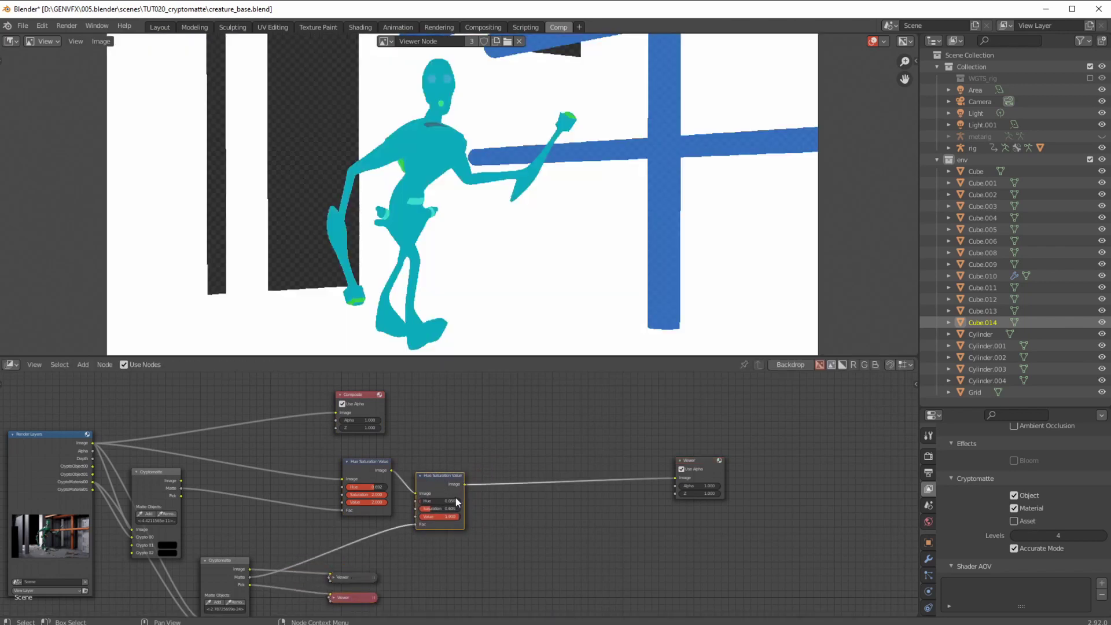
scroll(457, 498, down, 1)
click(677, 485)
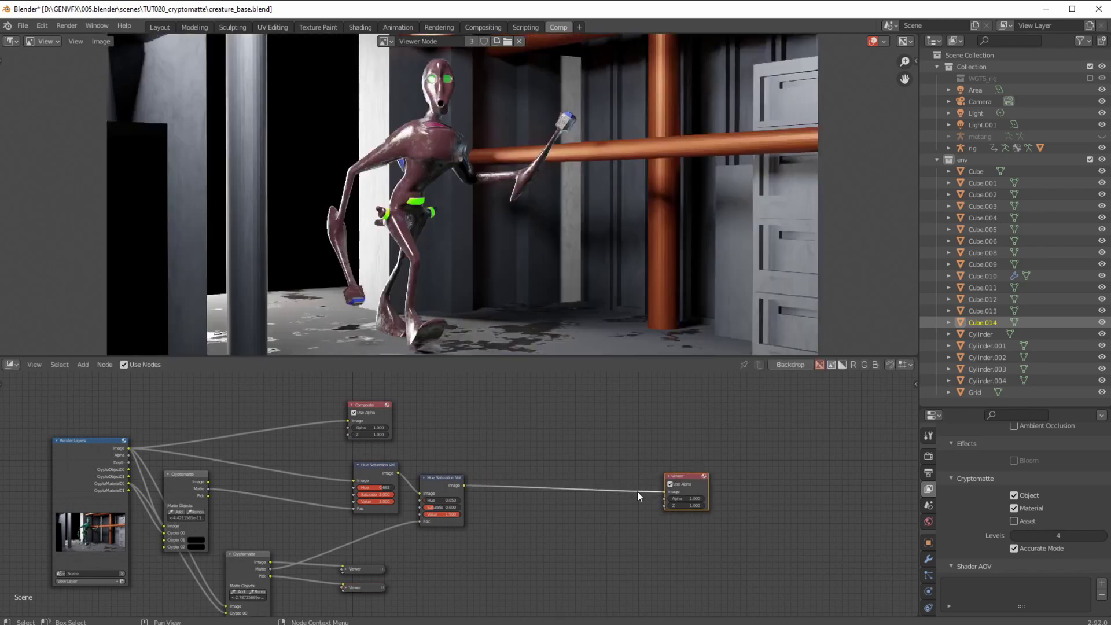
Link the Render Layers Image output directly to the final Viewer, and delete both Hue Saturation Value nodes and the second Cryptomatte node.
middle_drag(521, 538, 523, 498)
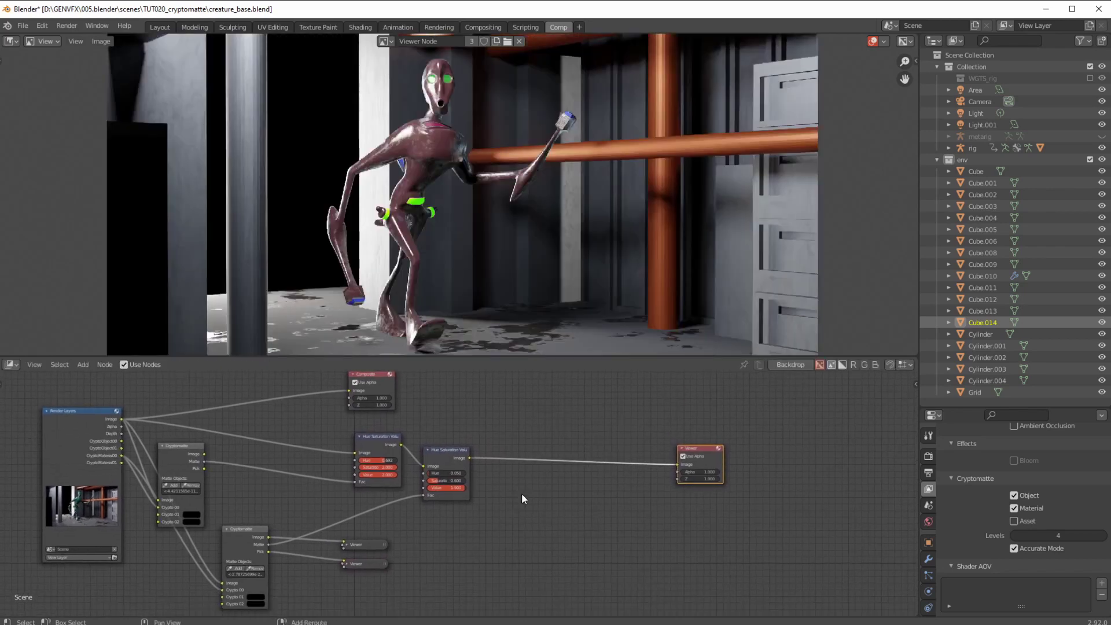
click(123, 423)
drag(123, 423, 679, 465)
drag(444, 474, 462, 498)
key(x)
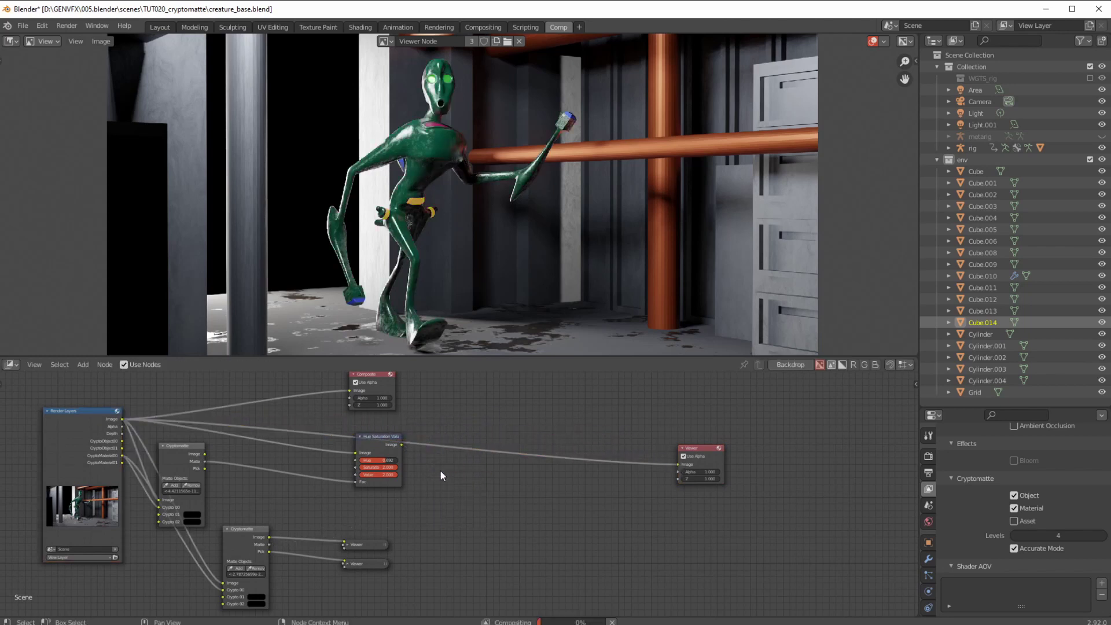
click(382, 444)
key(x)
click(248, 538)
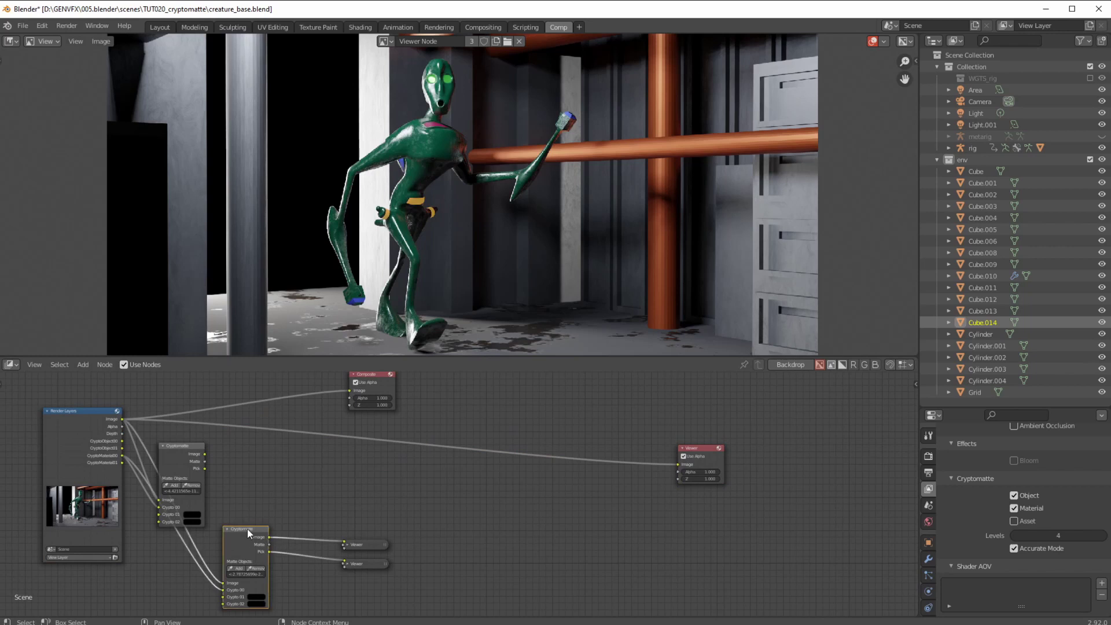
key(x)
Move the two collapsed Viewers beside the remaining Cryptomatte node and replace its Crypto 00 material link with the CryptoObject00 pass.
drag(350, 545, 303, 487)
drag(360, 564, 311, 520)
scroll(300, 546, up, 3)
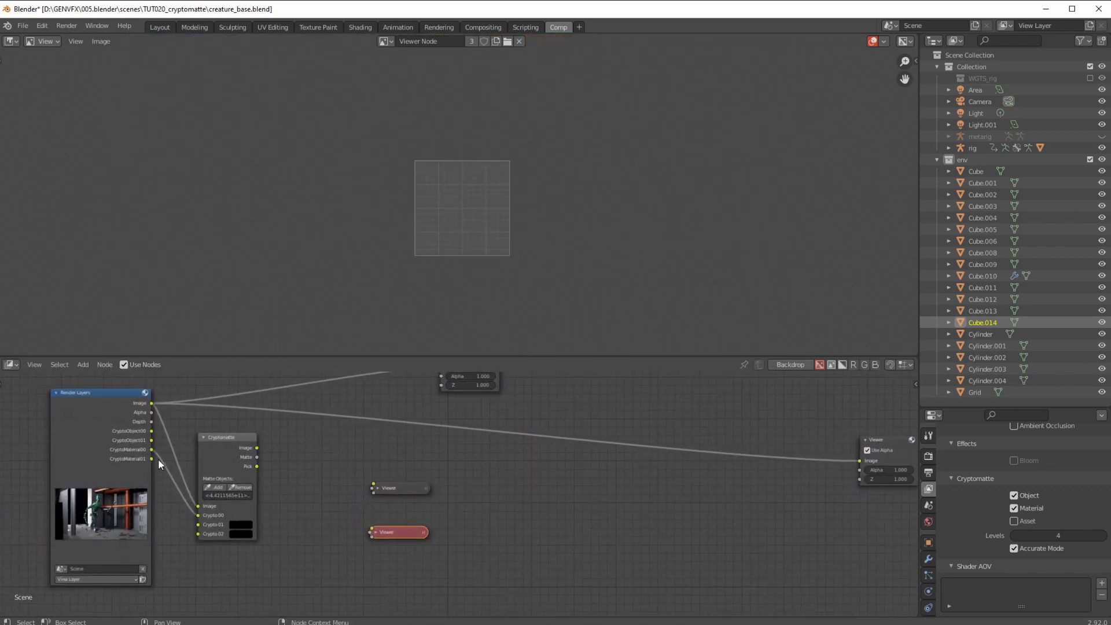
drag(152, 440, 208, 533)
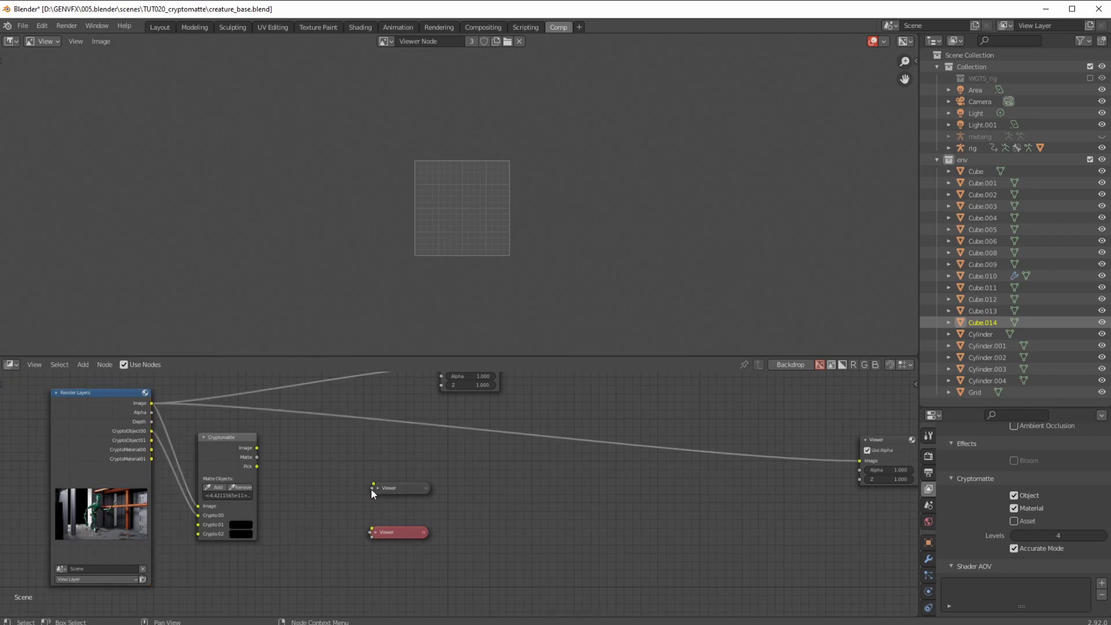
Link the Cryptomatte node's Image and Pick outputs to the two collapsed Viewers.
drag(372, 487, 257, 449)
drag(369, 532, 344, 515)
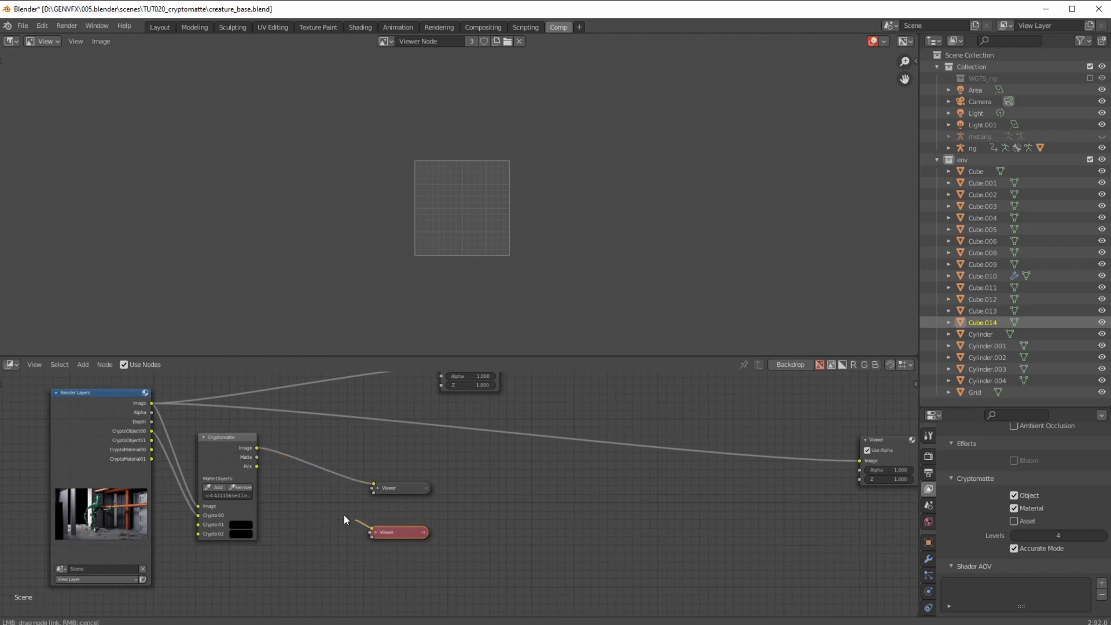
drag(266, 464, 259, 465)
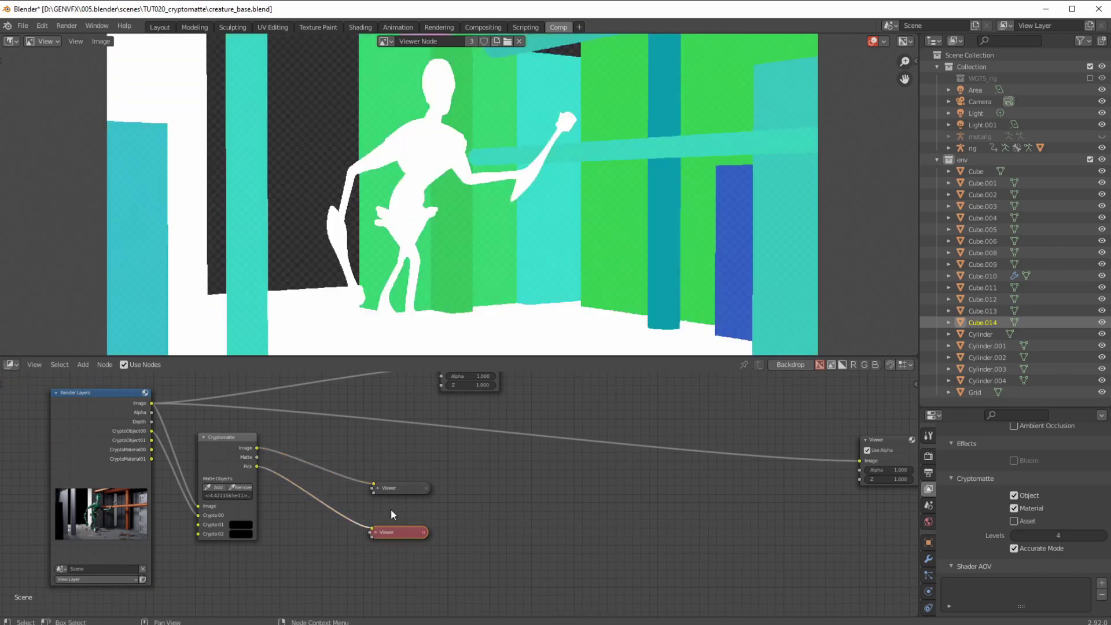
Remove the vertical orange pipe from the Cryptomatte object matte and display the Viewer on the Image output.
click(391, 490)
scroll(359, 489, down, 1)
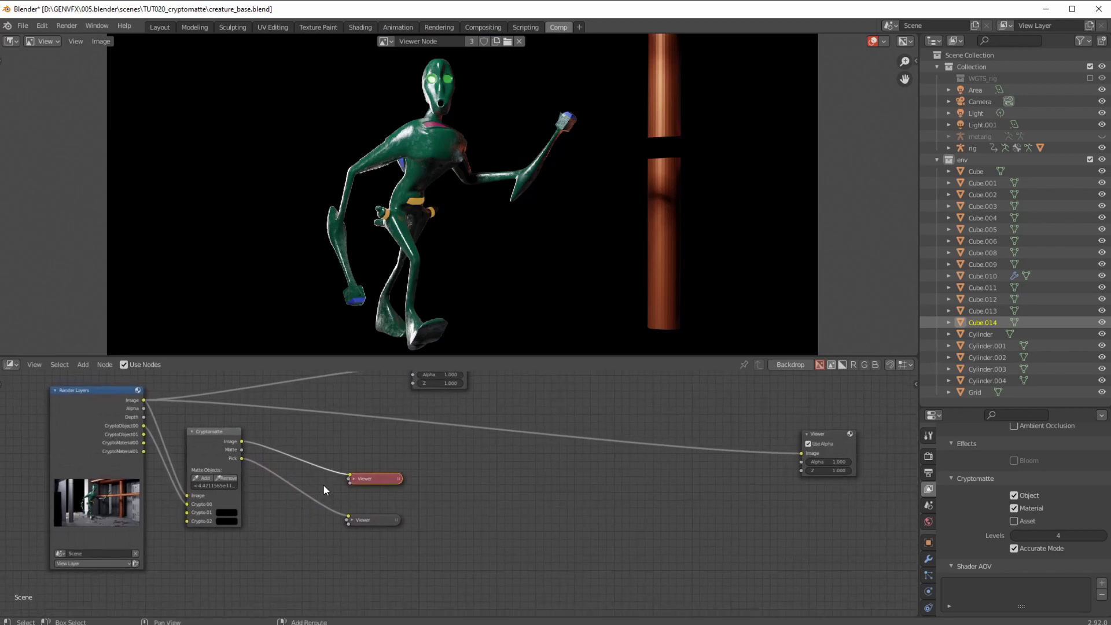
click(373, 521)
click(202, 478)
click(663, 171)
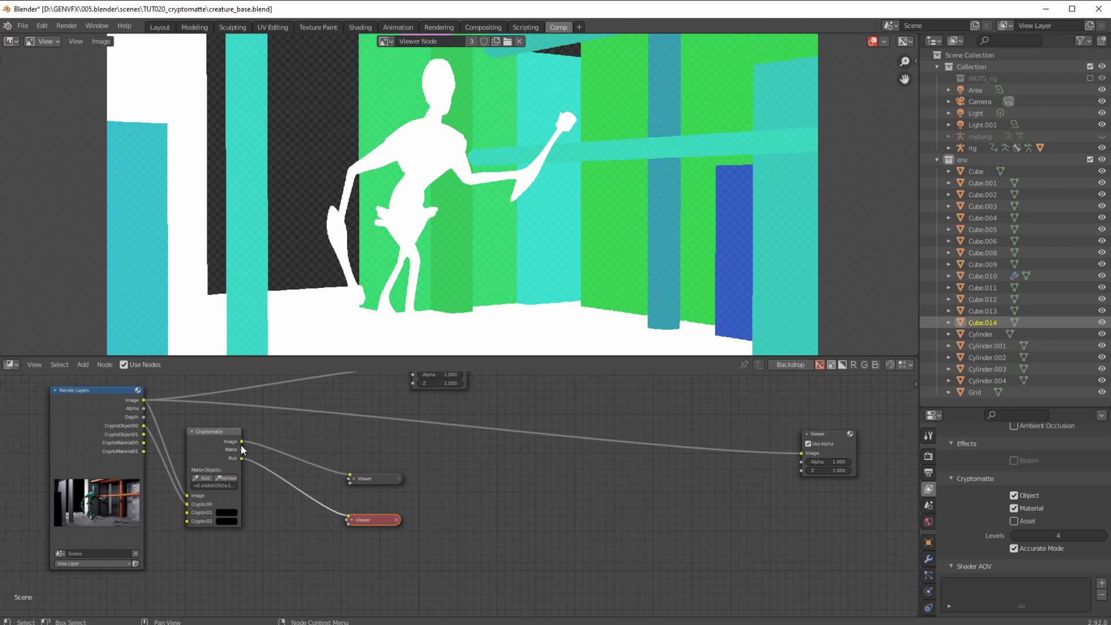
click(391, 478)
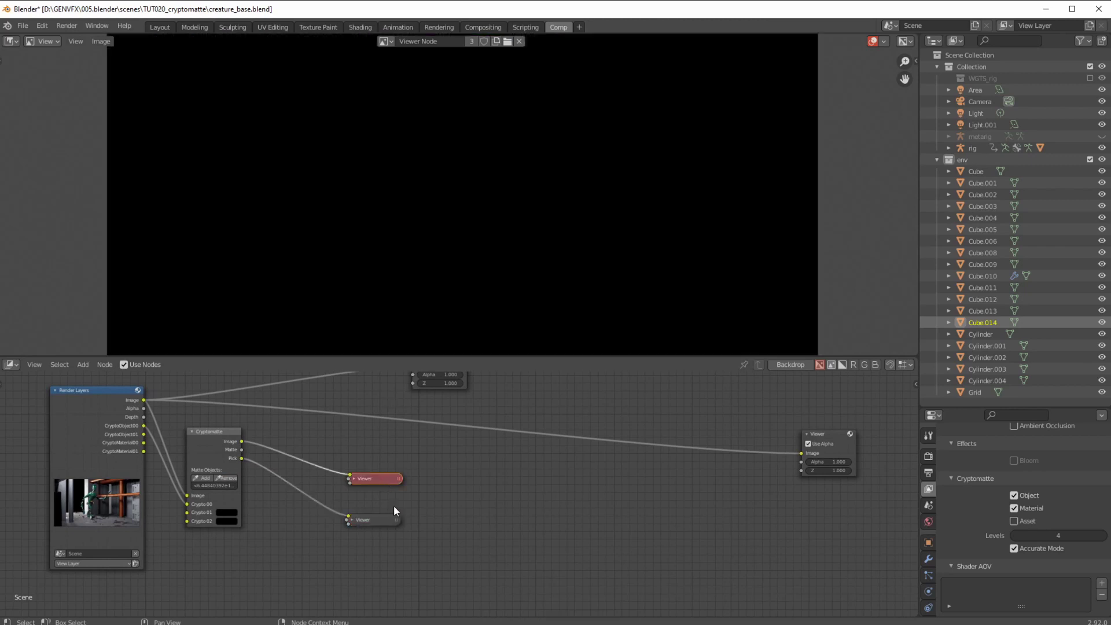
Check the object matte in the Pick and Image Viewers, and switch back to the Viewer showing the full render.
click(351, 520)
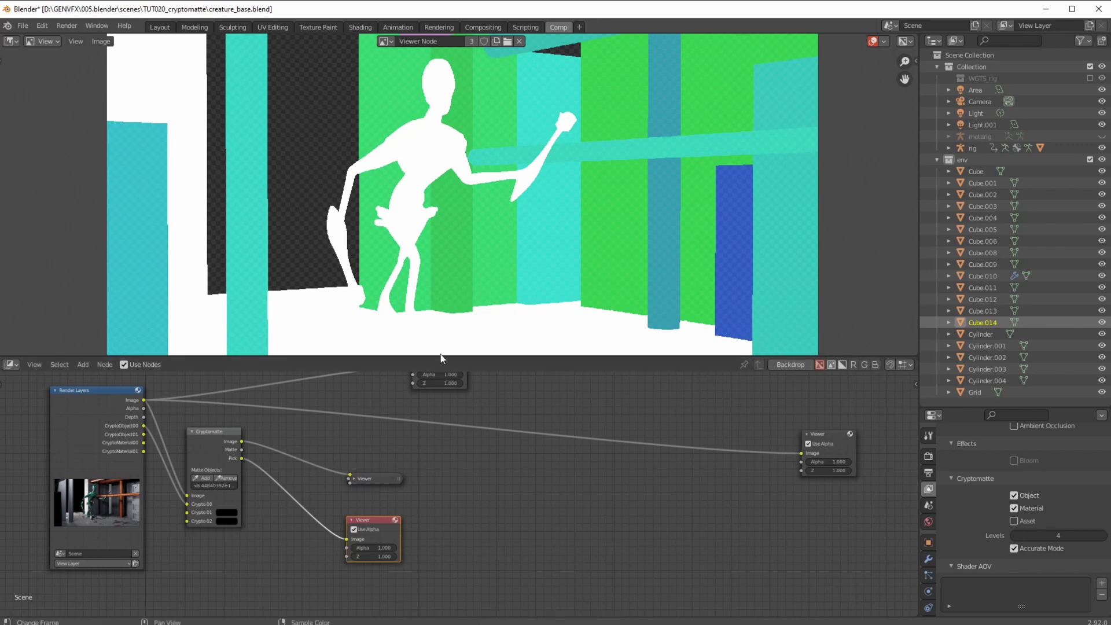
click(372, 479)
scroll(481, 506, down, 2)
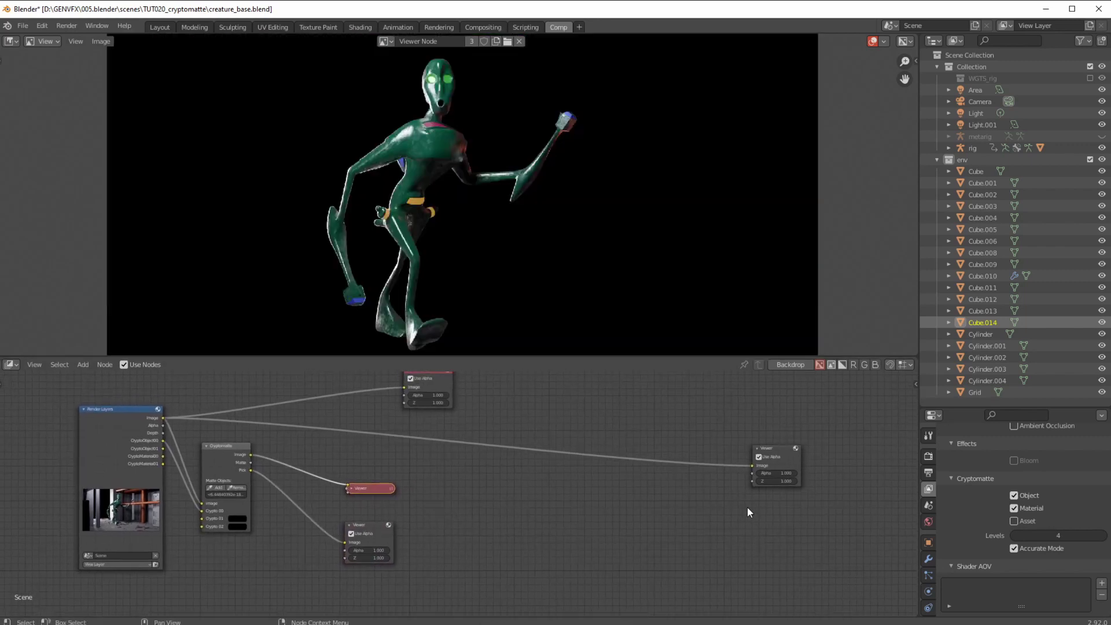
drag(775, 450, 766, 438)
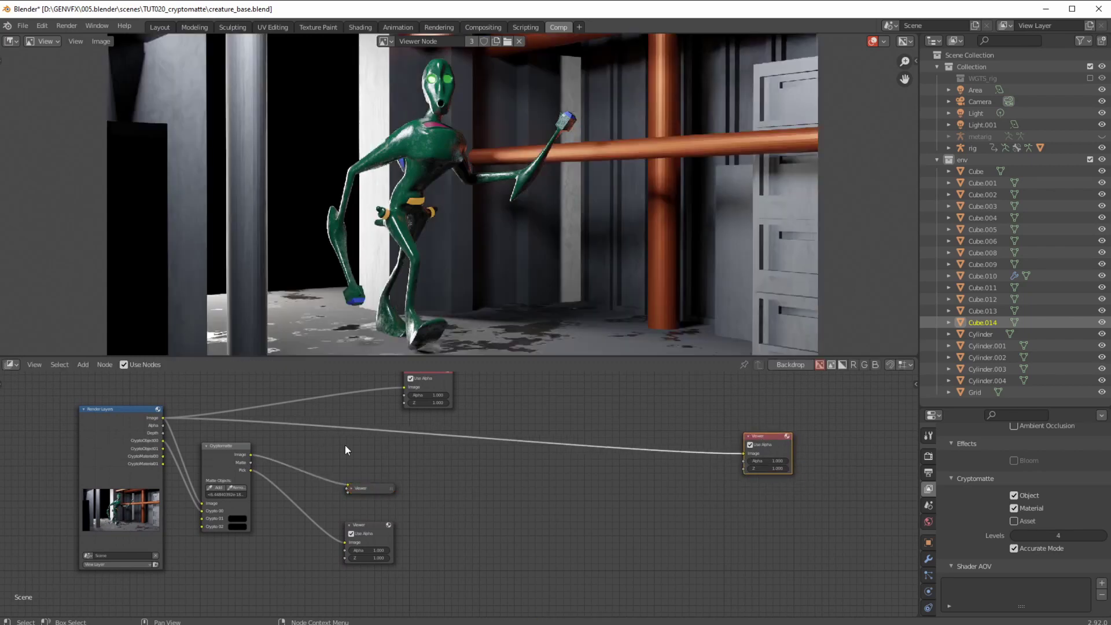
Insert an Invert node between the Render Layers image output and the large Viewer, and display that Viewer.
drag(369, 525, 374, 524)
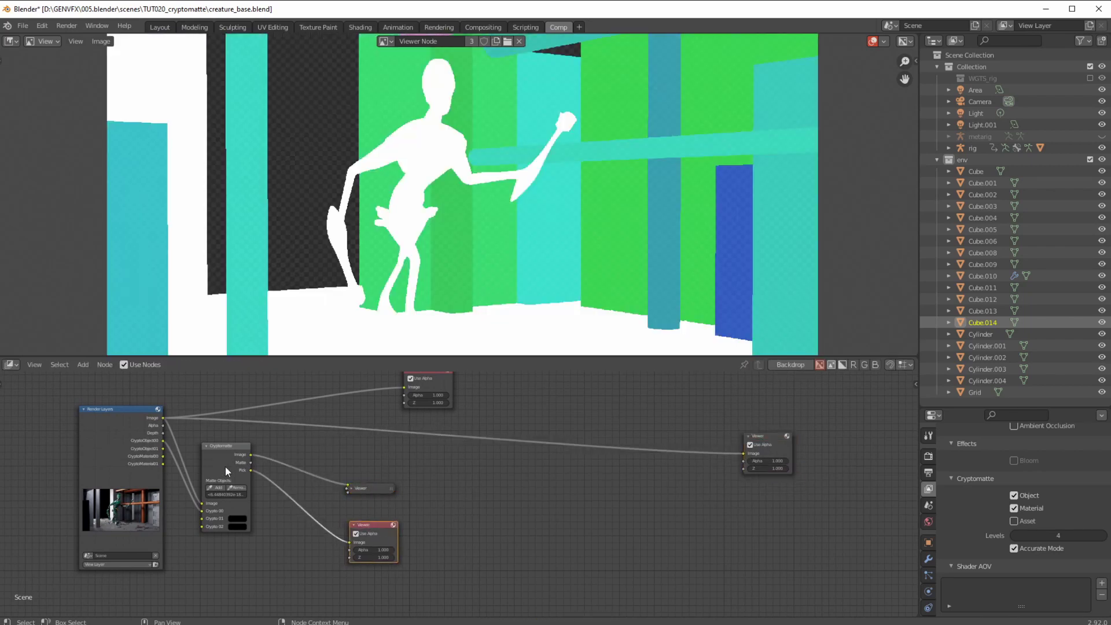
drag(225, 467, 227, 495)
click(83, 364)
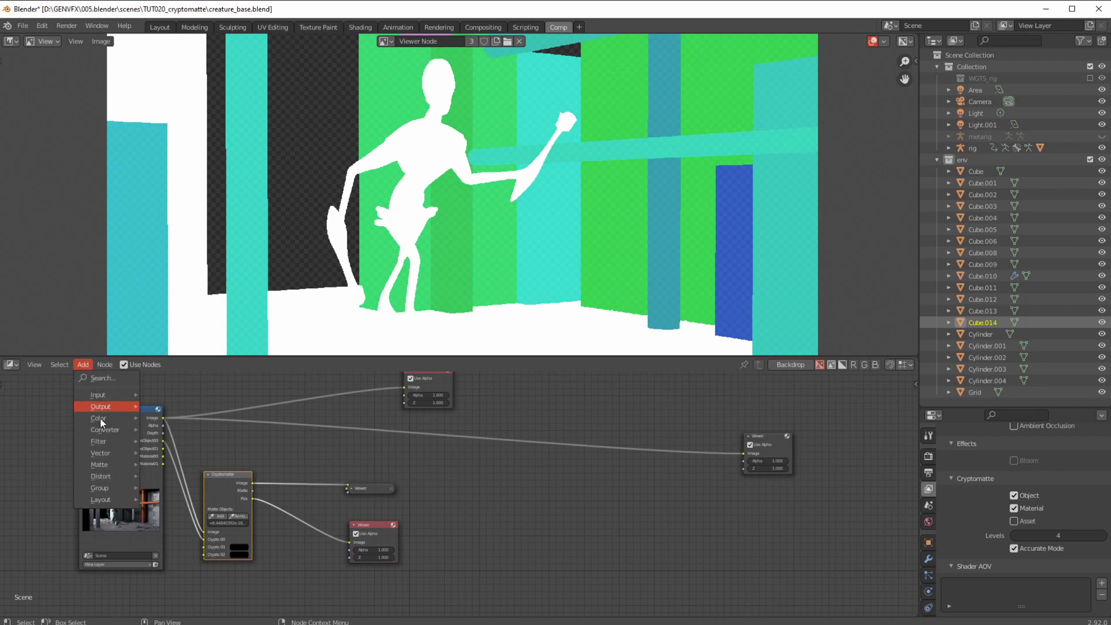
mouse_move(97, 416)
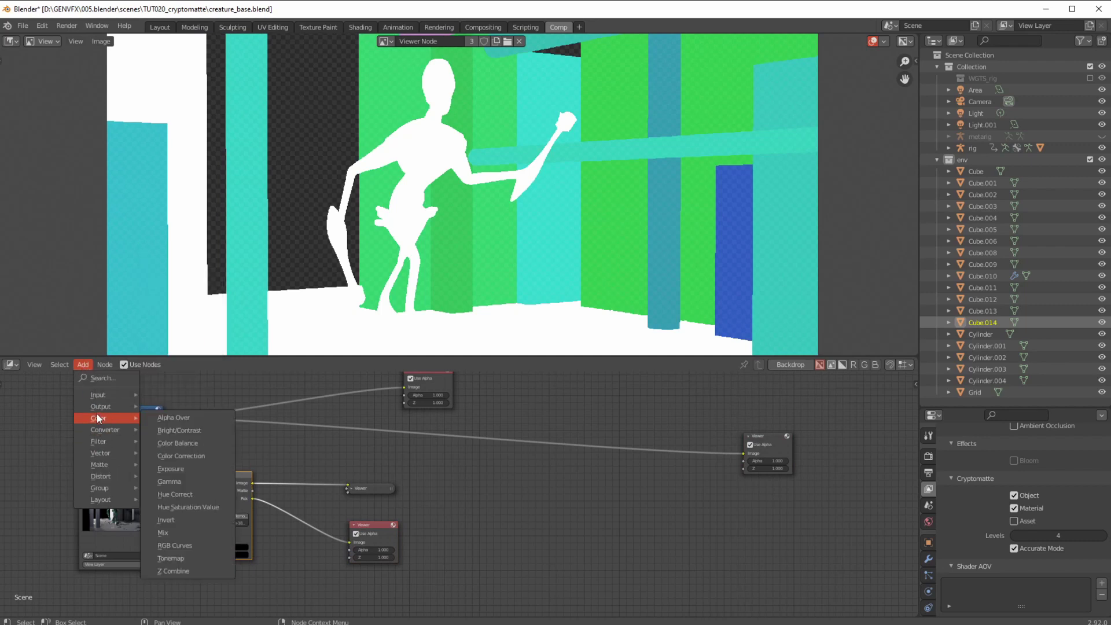
click(182, 519)
click(524, 447)
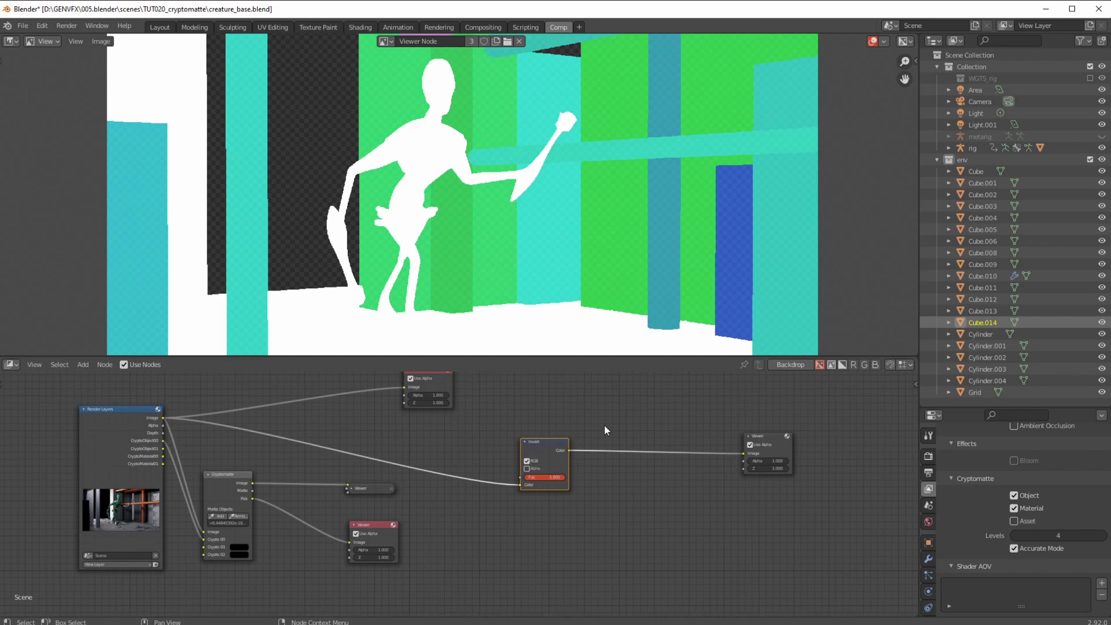
click(769, 443)
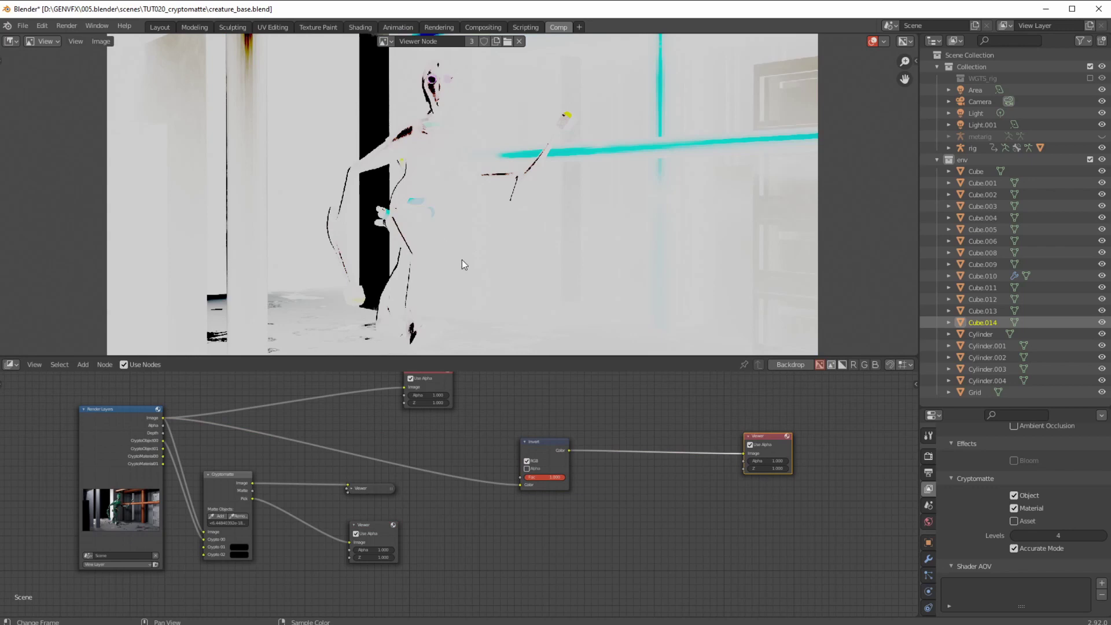
Link the Cryptomatte node's Matte output to the Invert node's Fac input so only the creature is inverted.
drag(253, 491, 521, 477)
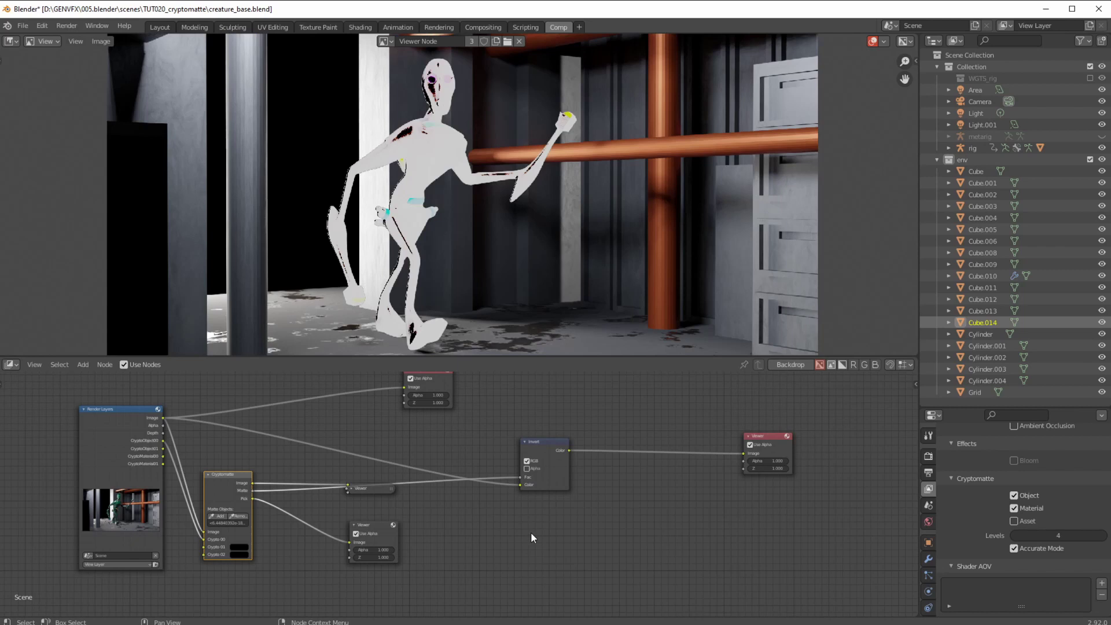
drag(535, 455, 546, 454)
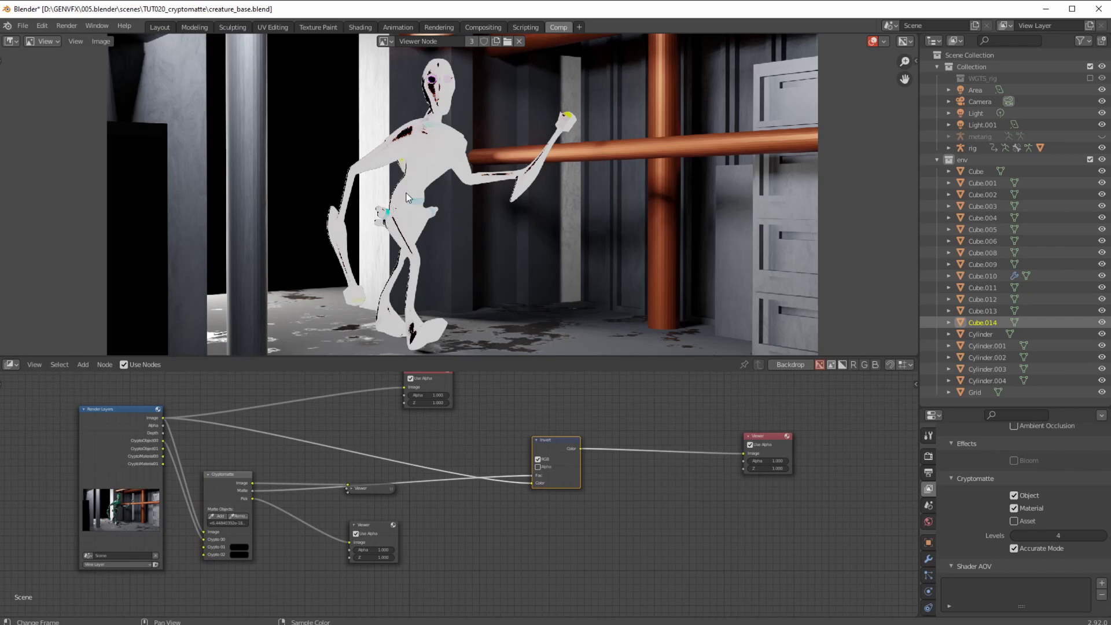
key(ctrl+z)
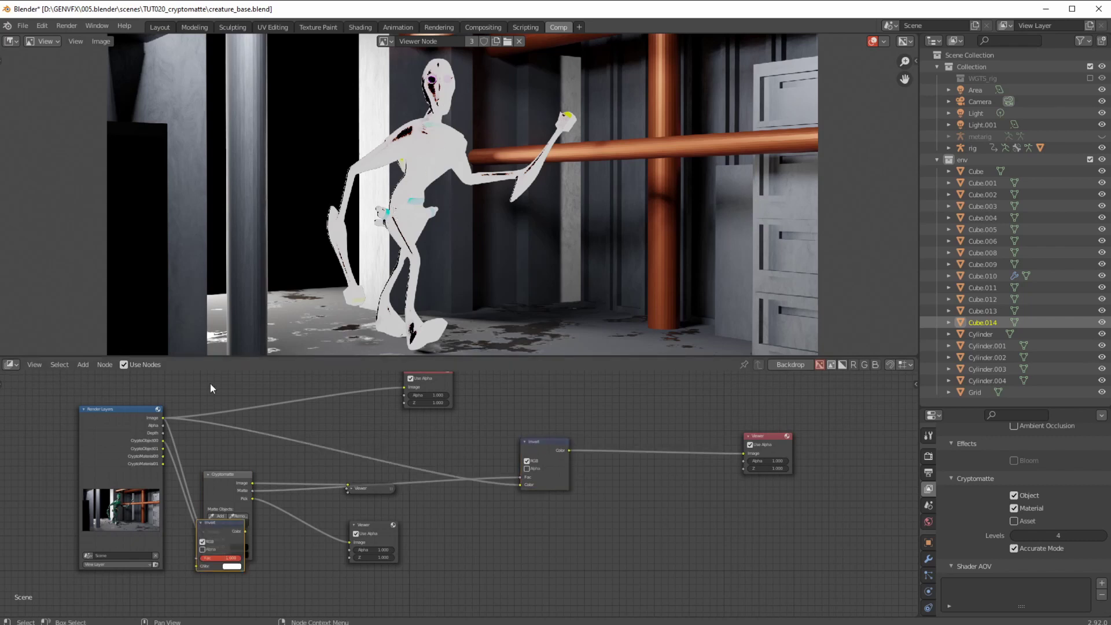
Insert a Hue Saturation Value node on the link between Render Layers and the Invert node's Color input.
click(81, 365)
mouse_move(88, 417)
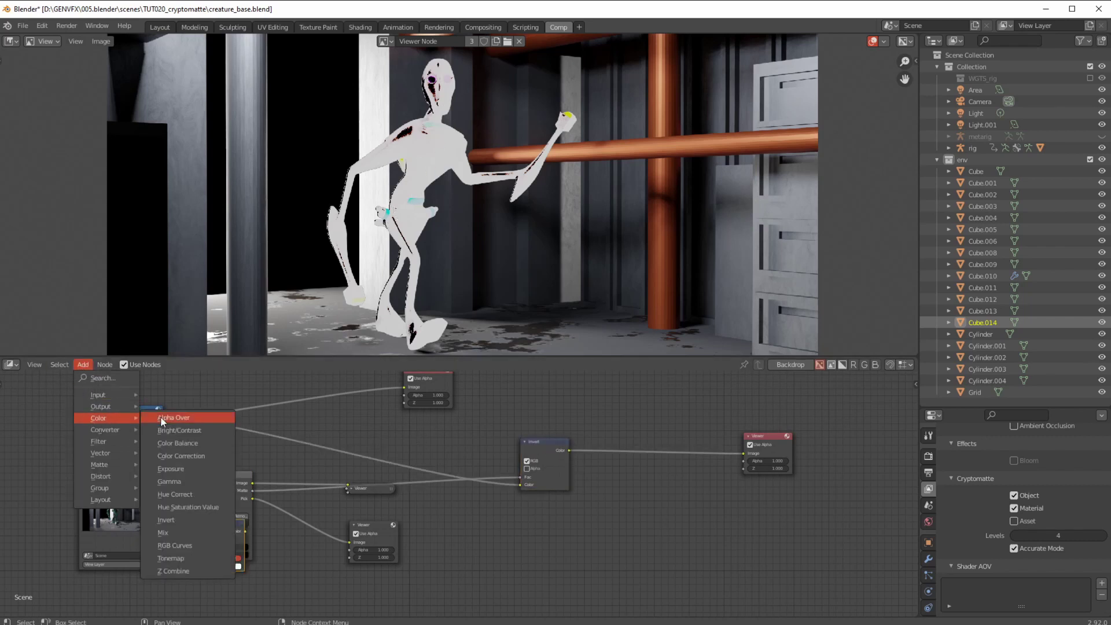
click(182, 507)
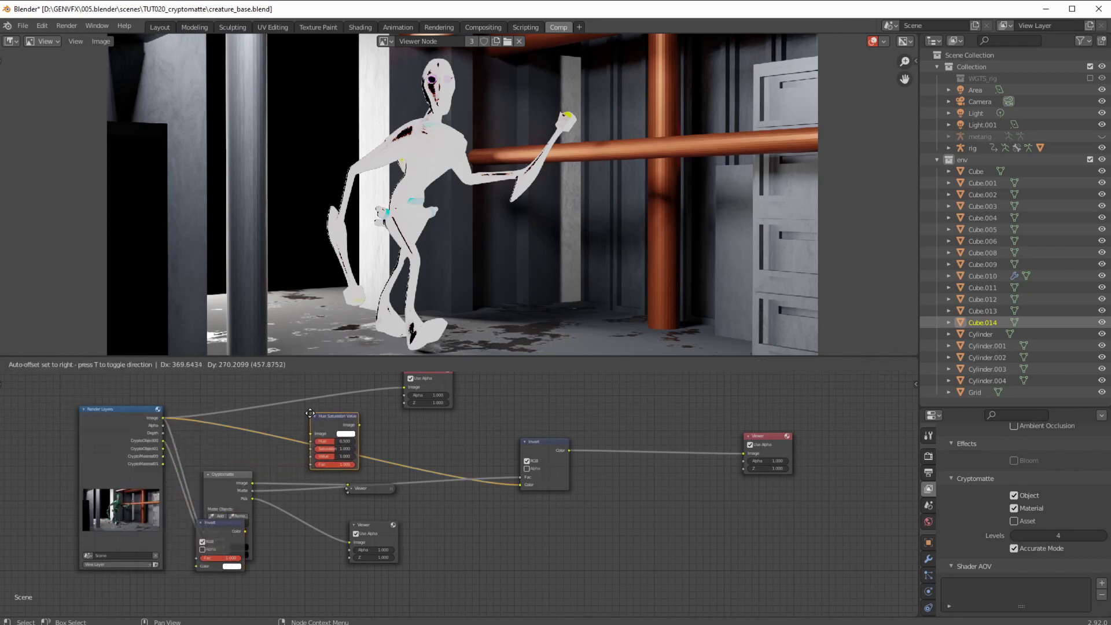
click(334, 417)
drag(335, 416, 496, 490)
Mask the Hue Saturation Value node with the Cryptomatte Matte, set Saturation 0 and Value 2, and enable Alpha on the Invert node.
ctrl+shift+click(232, 492)
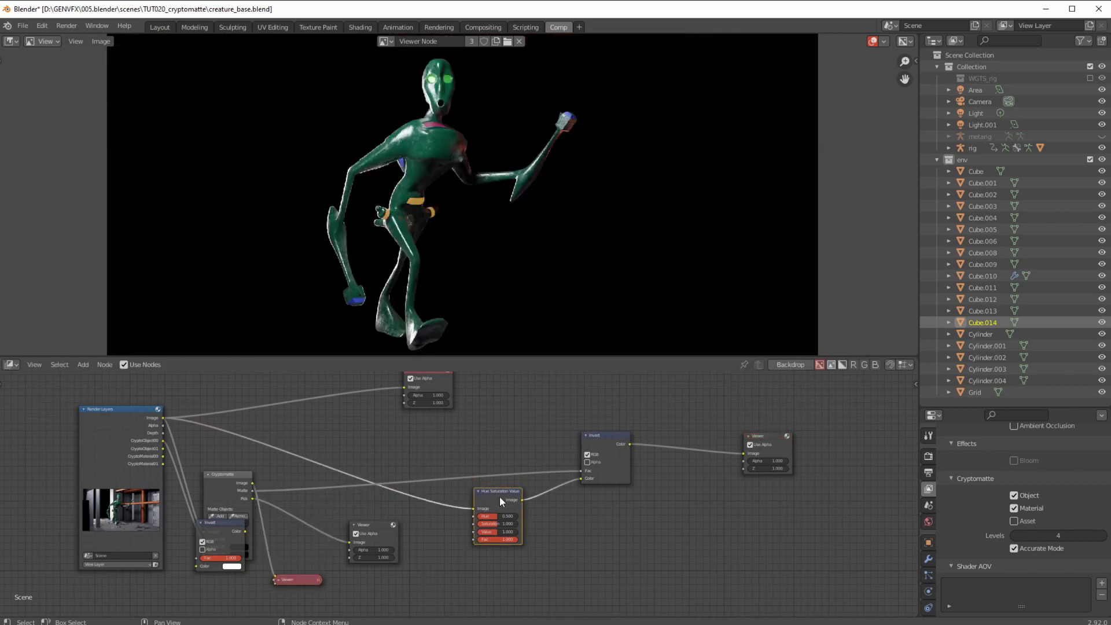
drag(251, 491, 541, 535)
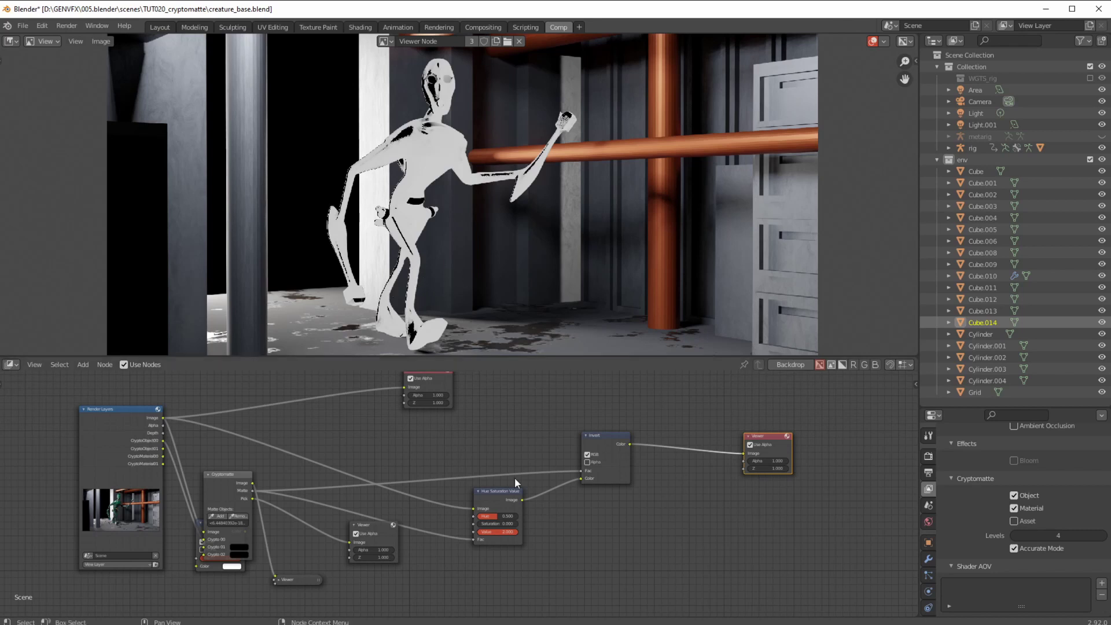
click(588, 463)
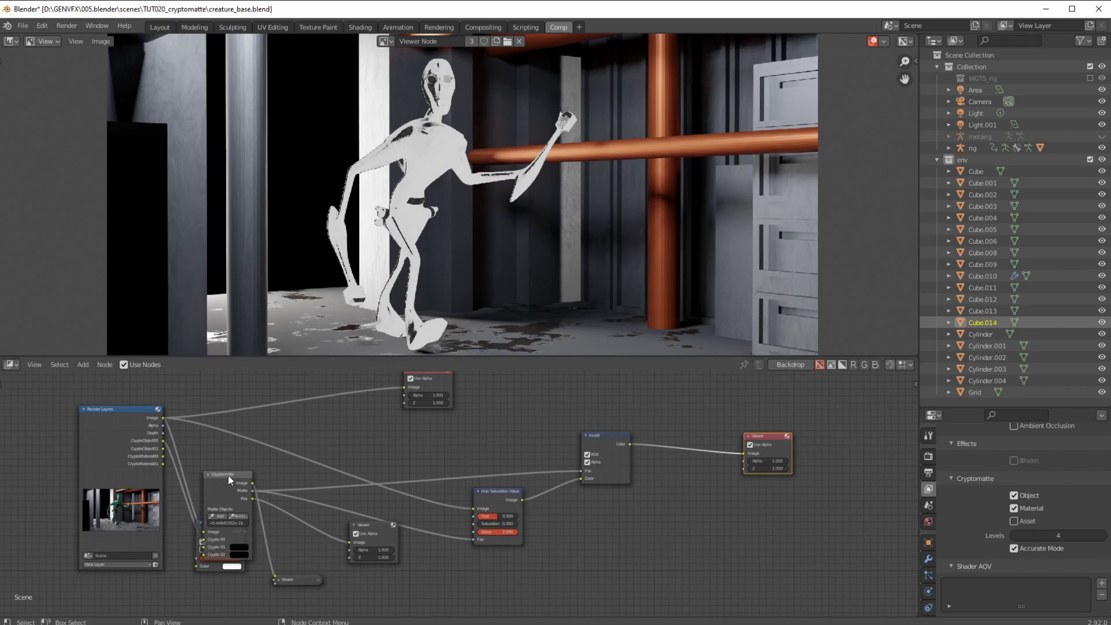
Delete the stray unlinked Invert node beneath the Cryptomatte node, and display the Viewer fed by the connected Invert node.
drag(231, 480, 255, 479)
click(210, 527)
key(x)
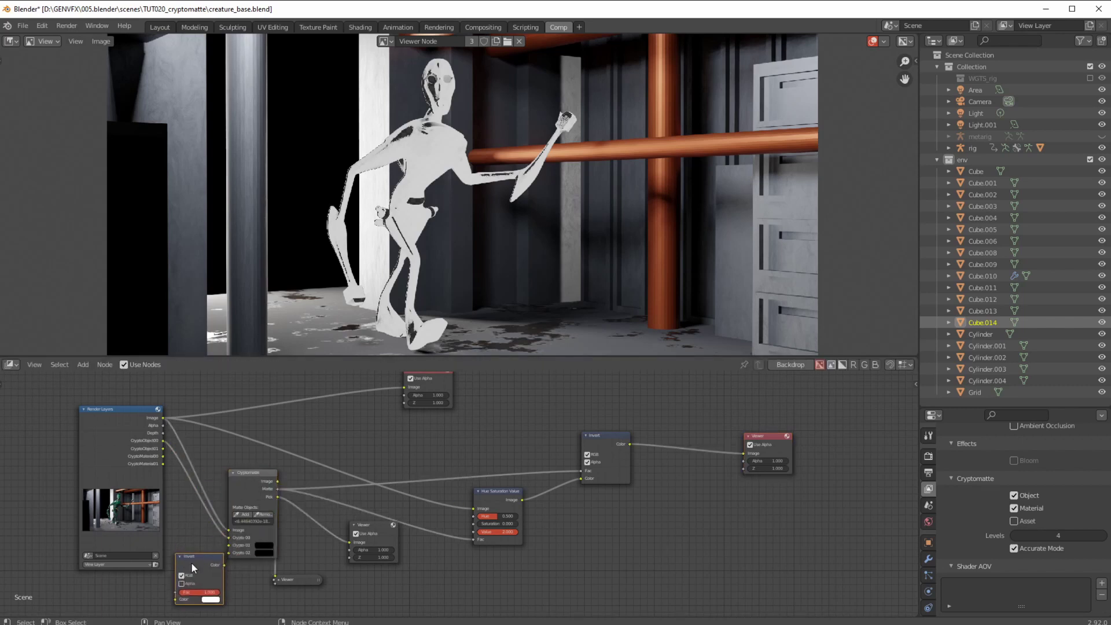
drag(298, 580, 312, 578)
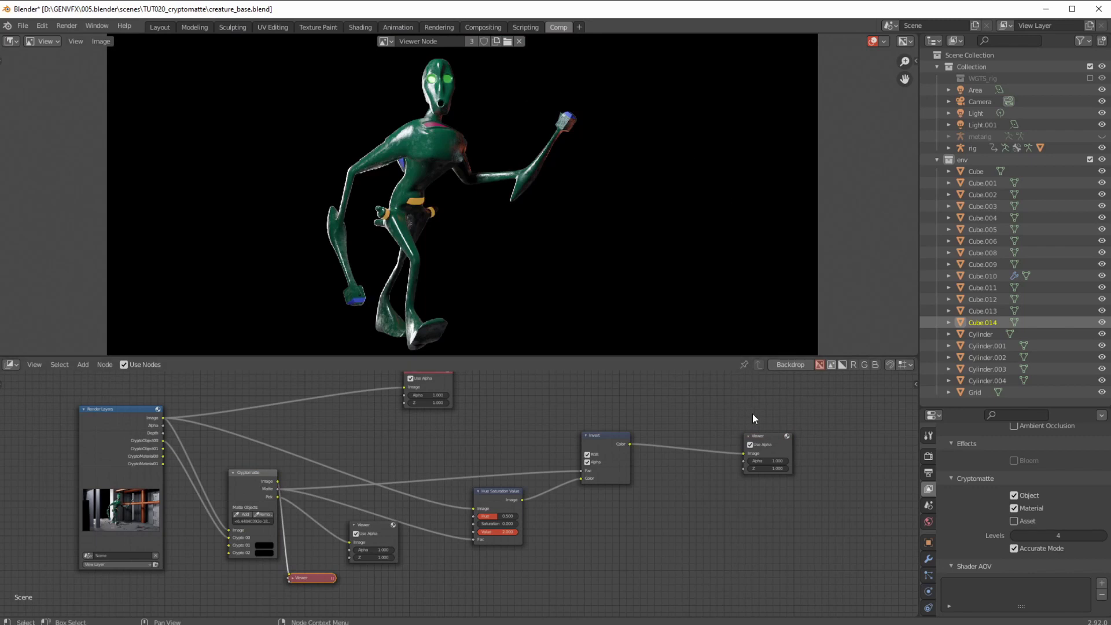
click(602, 438)
click(758, 436)
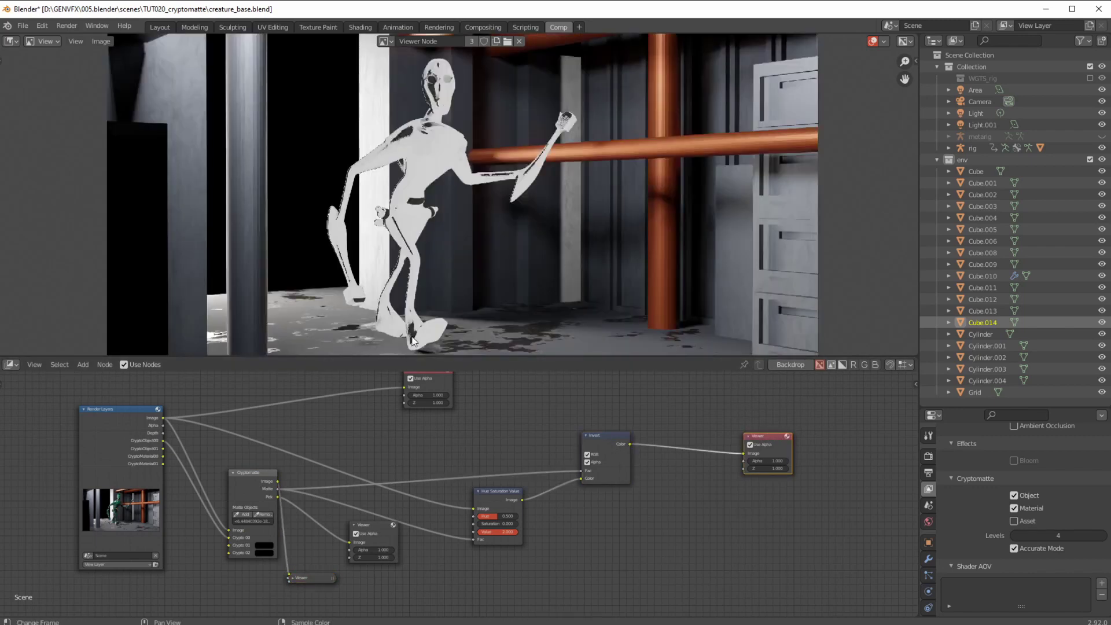
Replace the Viewer after the Invert node with the Composite node, linking the Invert Color output to its Image input.
middle_drag(475, 452, 422, 467)
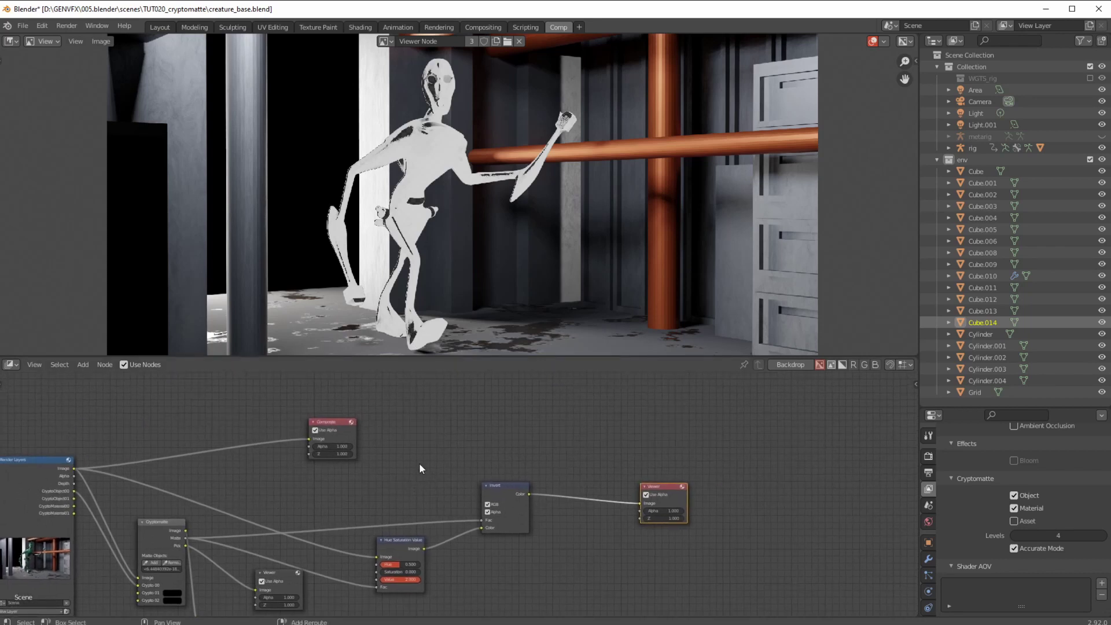
drag(321, 424, 570, 406)
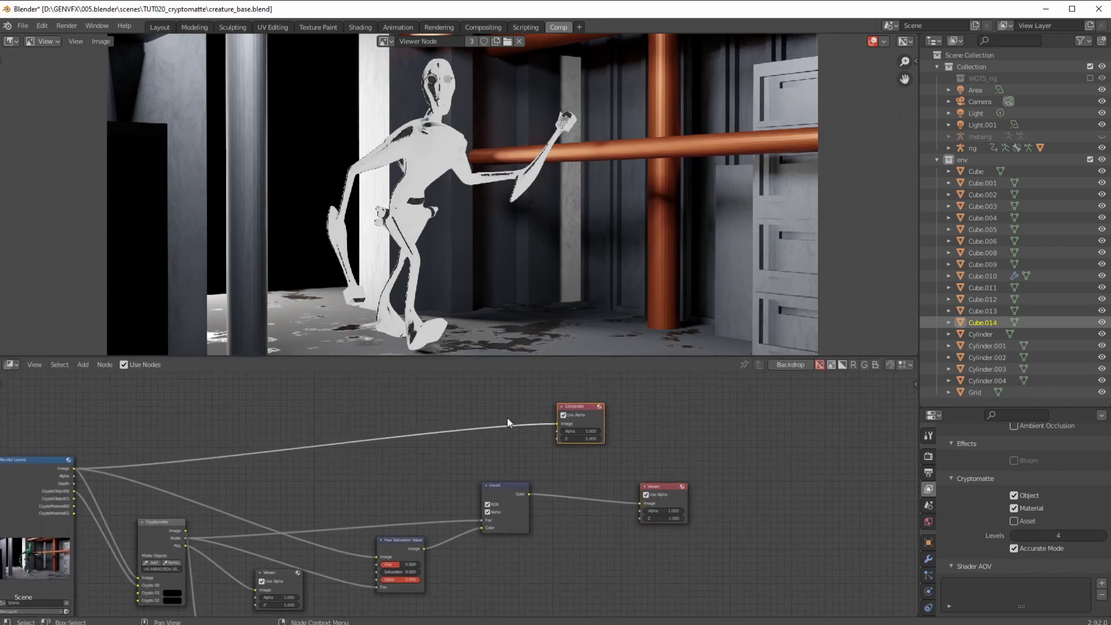
click(526, 494)
drag(529, 493, 596, 414)
key(x)
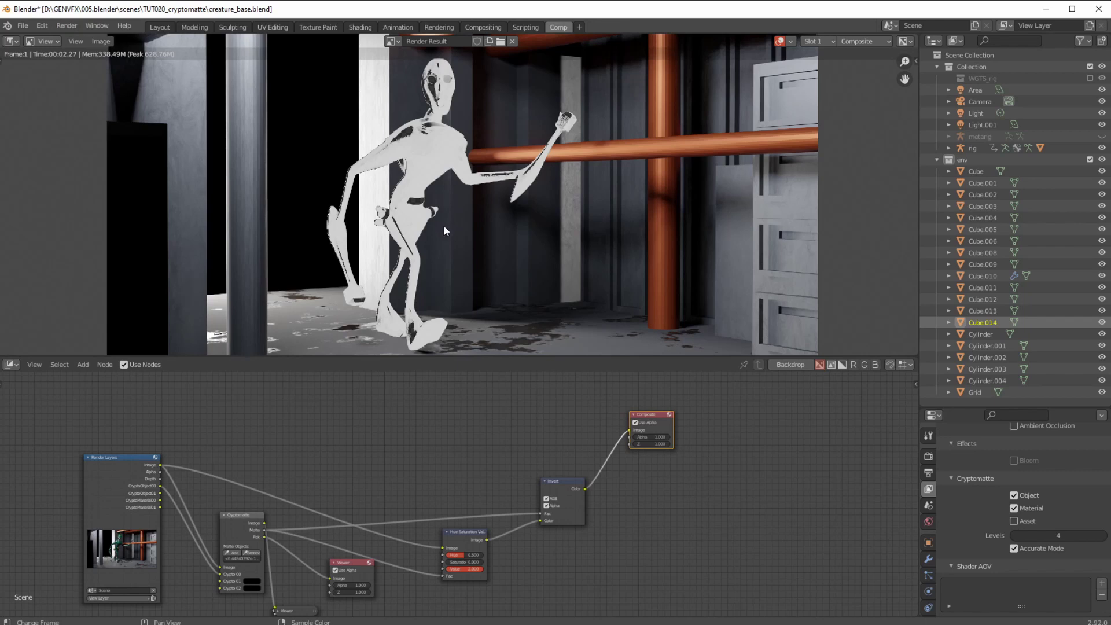
Switch to the Modeling workspace, look through the camera, and change from Edit Mode to Object Mode.
click(193, 27)
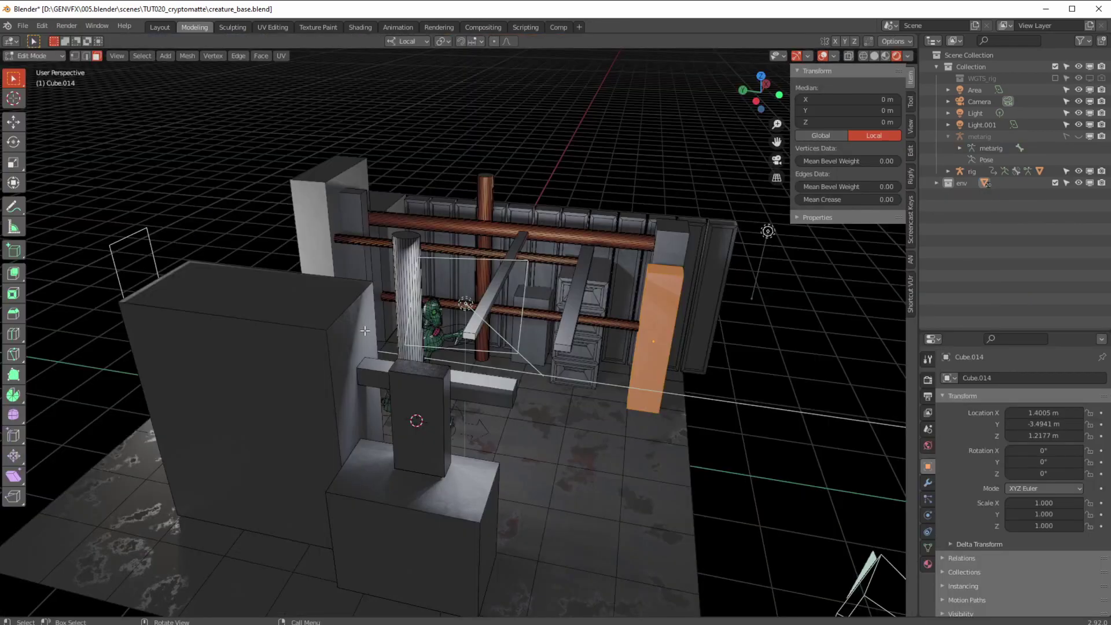
middle_drag(354, 330, 360, 337)
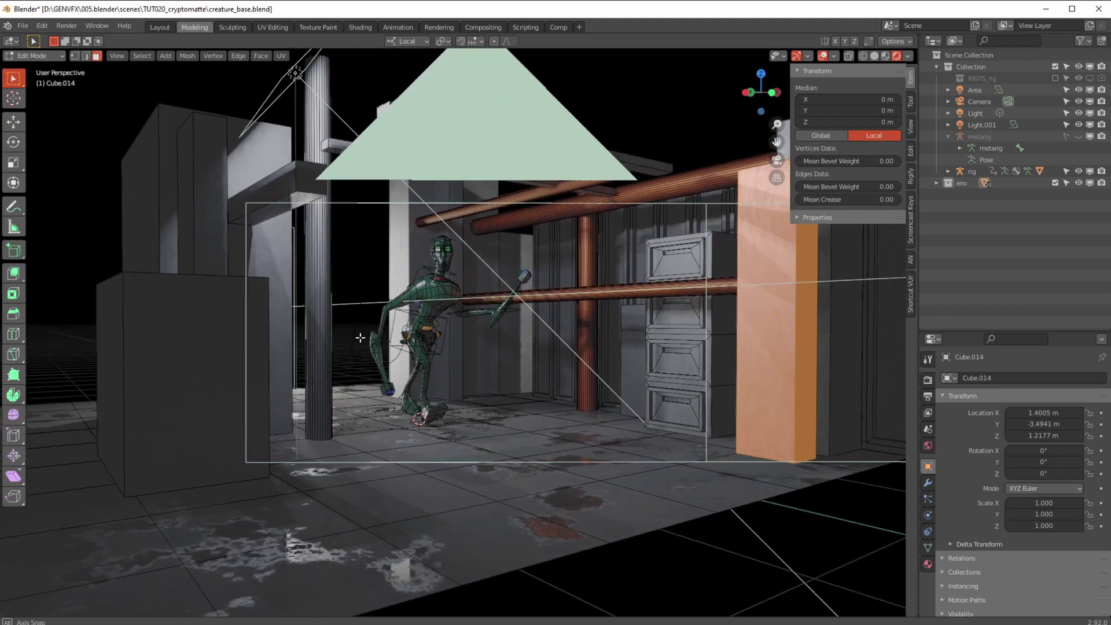
click(776, 160)
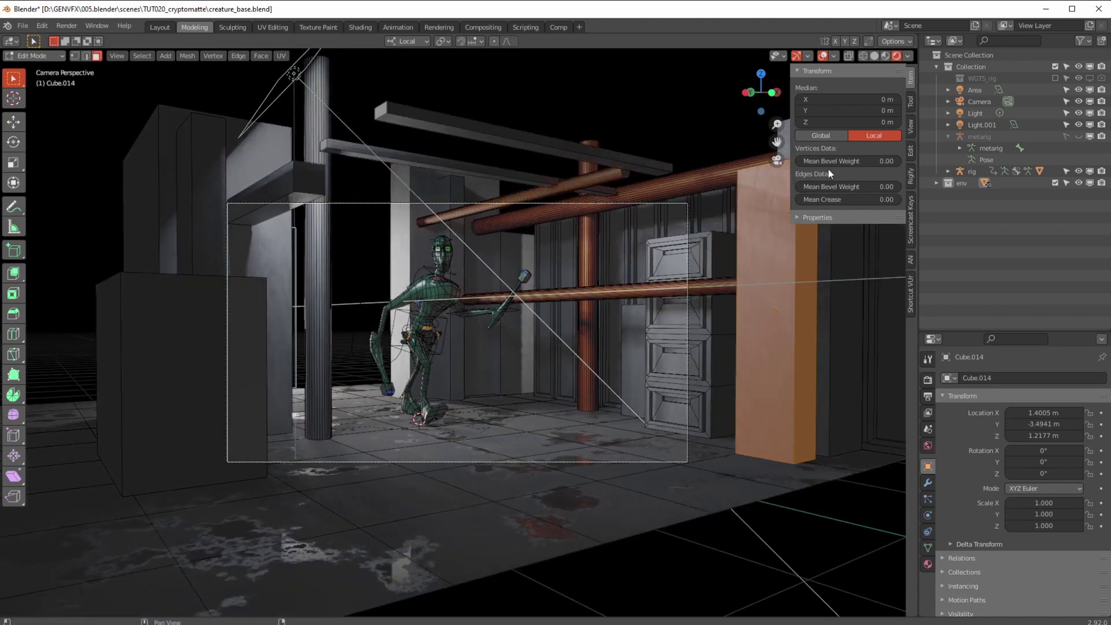
click(910, 96)
click(907, 78)
click(34, 56)
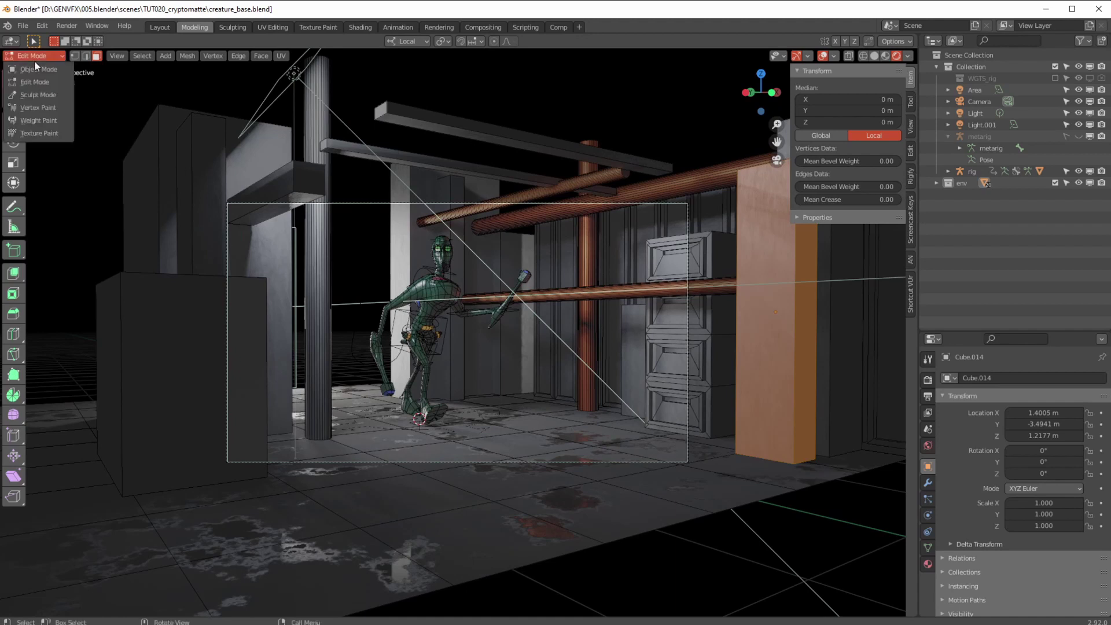
click(36, 69)
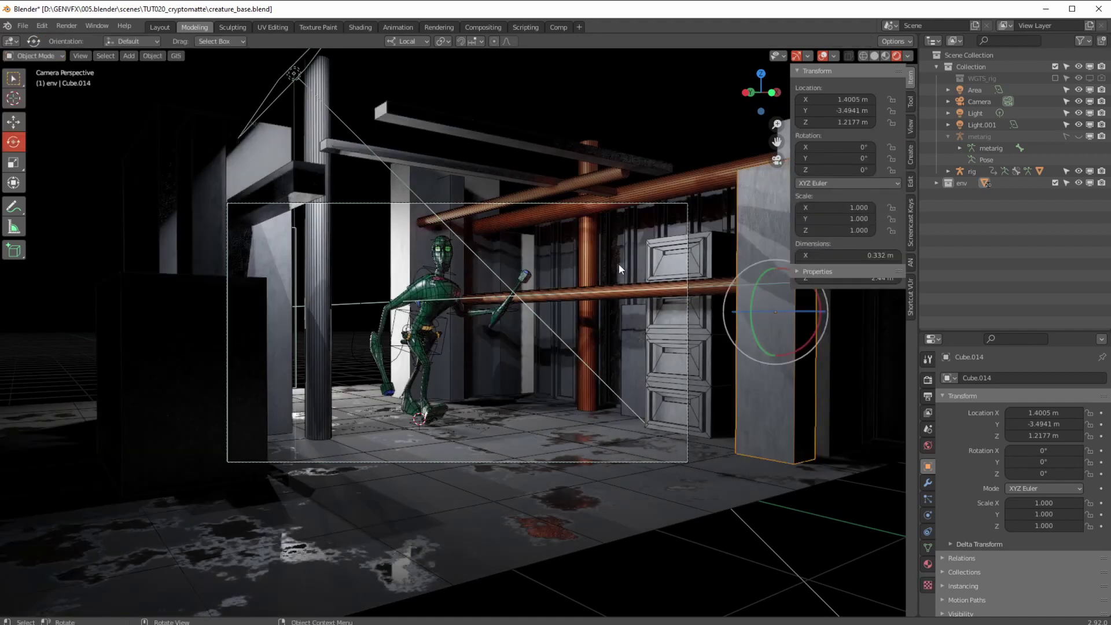
Lock the camera to the view, orbit it high above the creature, and re-render the scene in the Comp workspace.
click(911, 125)
click(844, 215)
middle_drag(430, 417, 406, 463)
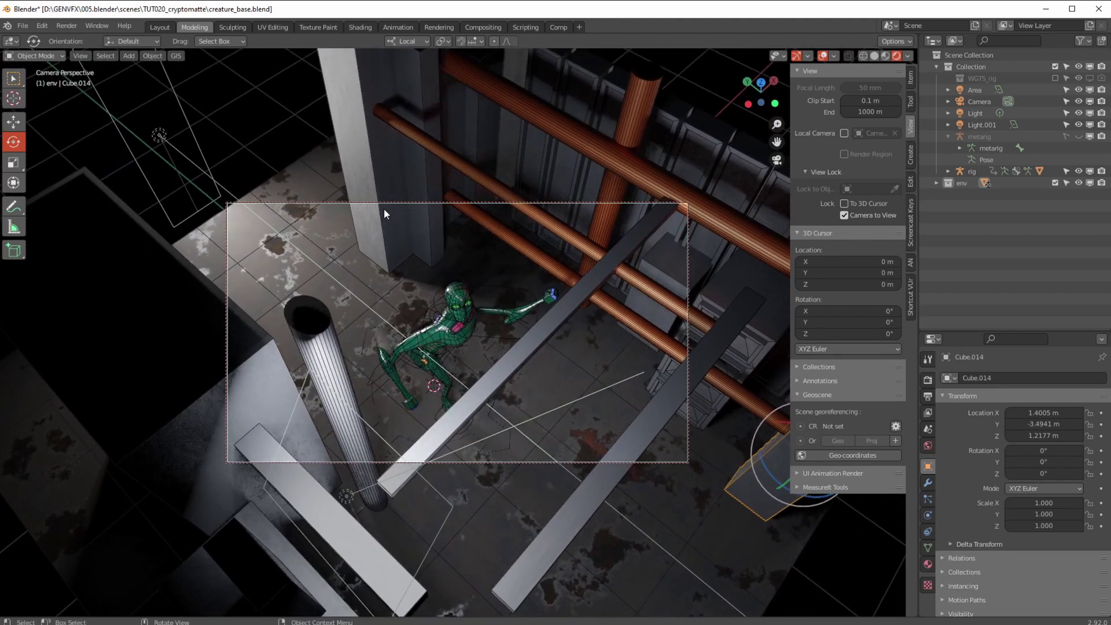
click(558, 28)
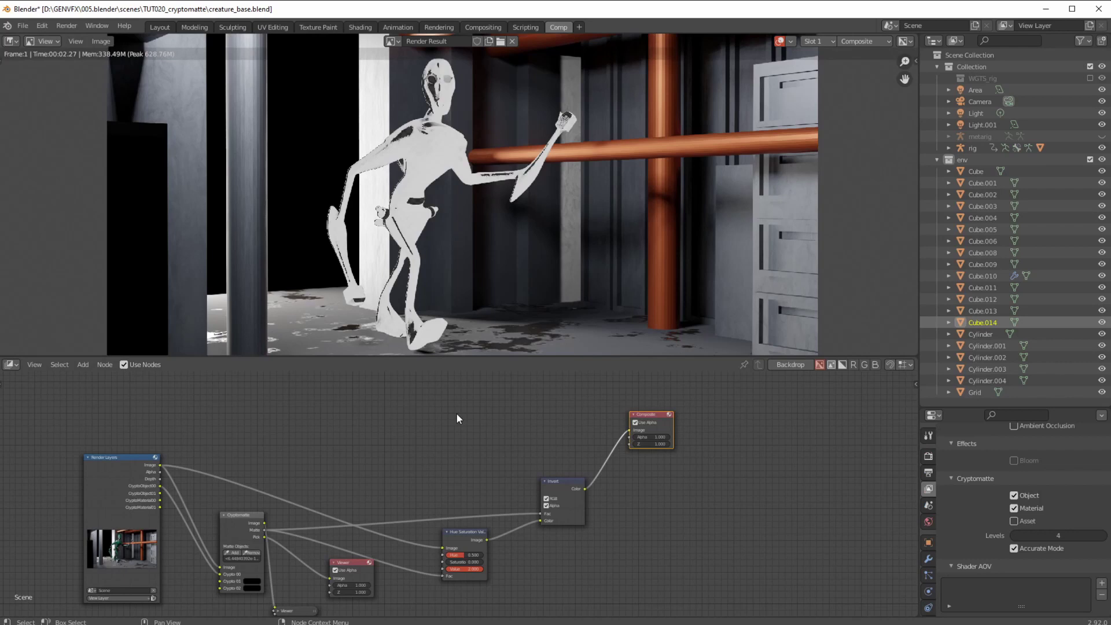
key(F12)
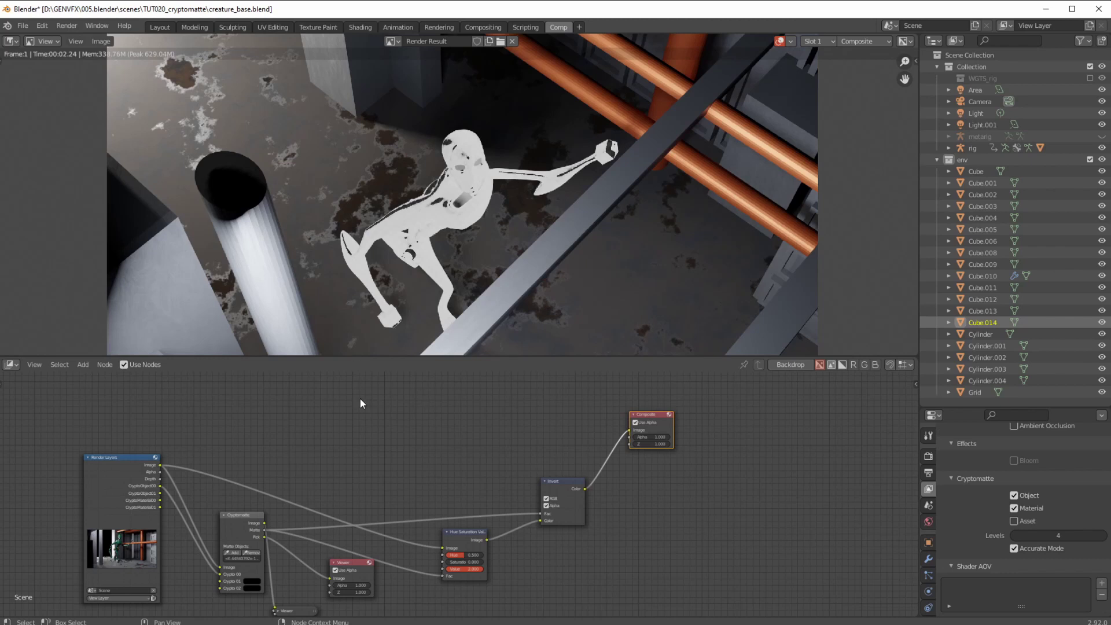
Turn off Use Alpha on the expanded Viewer and spread out the compositor nodes, with Hue Saturation Value above the Cryptomatte branch.
middle_drag(234, 564, 355, 520)
click(441, 523)
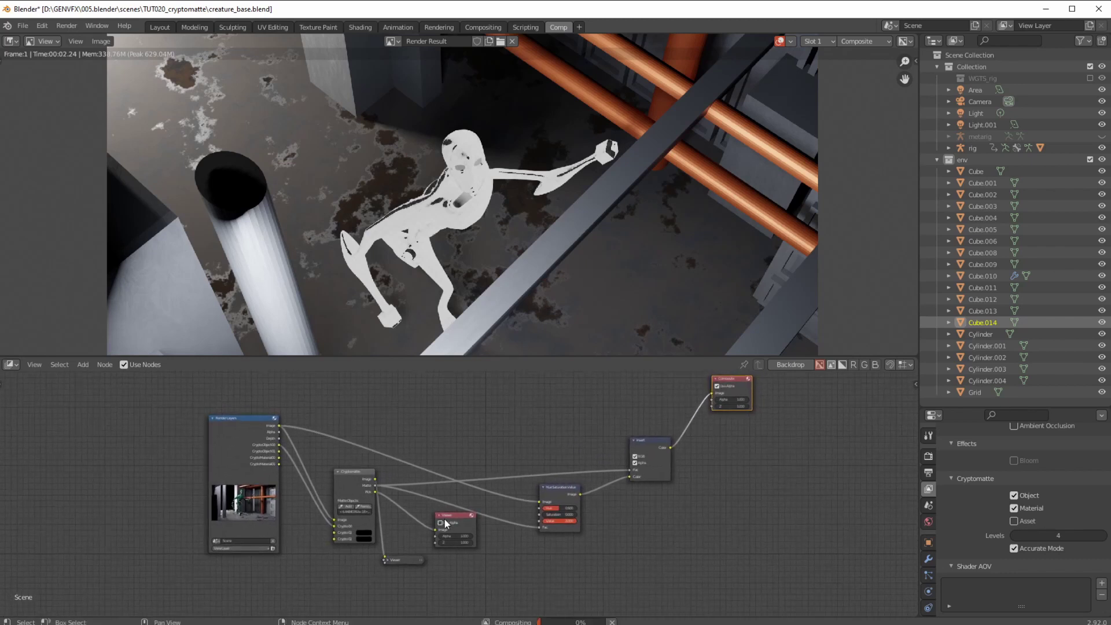
drag(560, 488, 510, 397)
drag(649, 460, 630, 443)
drag(725, 383, 727, 406)
ctrl+middle_drag(513, 507, 320, 543)
drag(434, 540, 491, 526)
drag(353, 591, 399, 582)
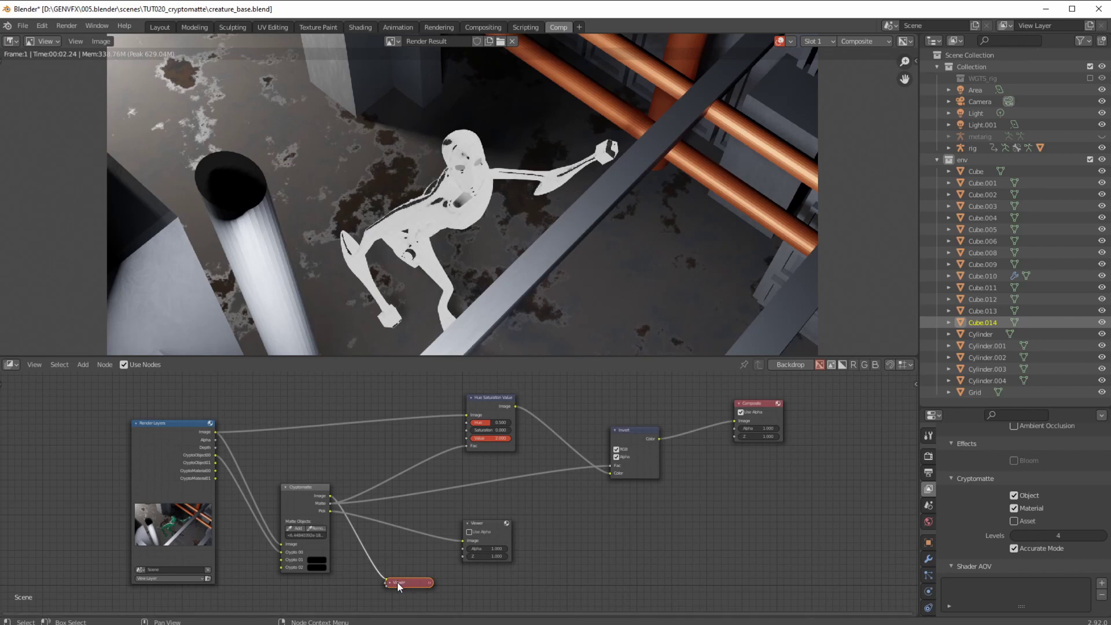
drag(397, 581, 356, 463)
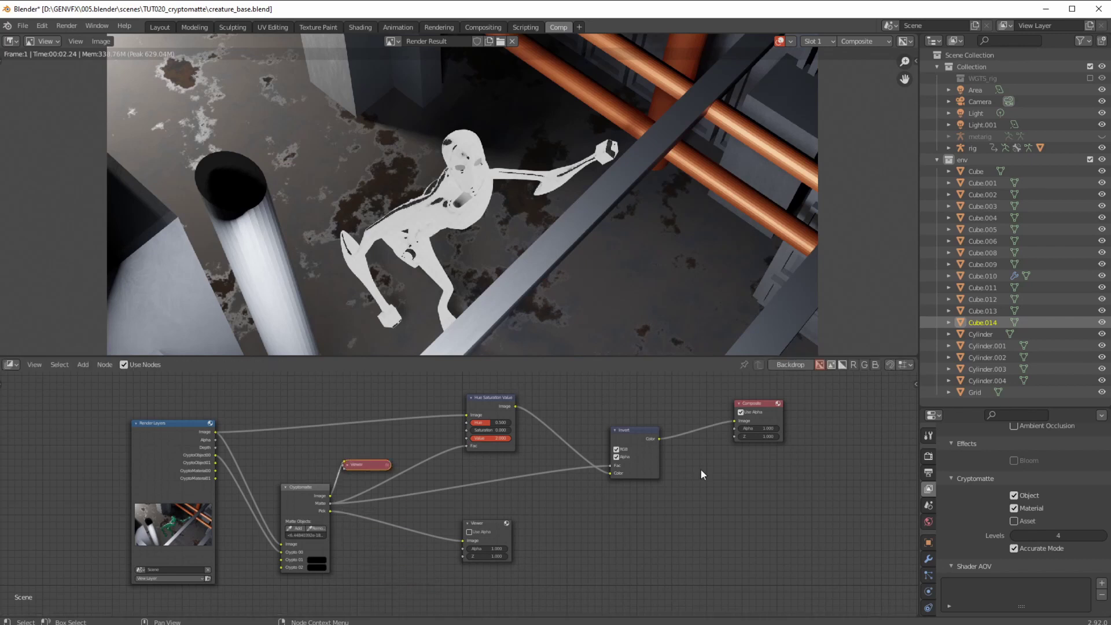